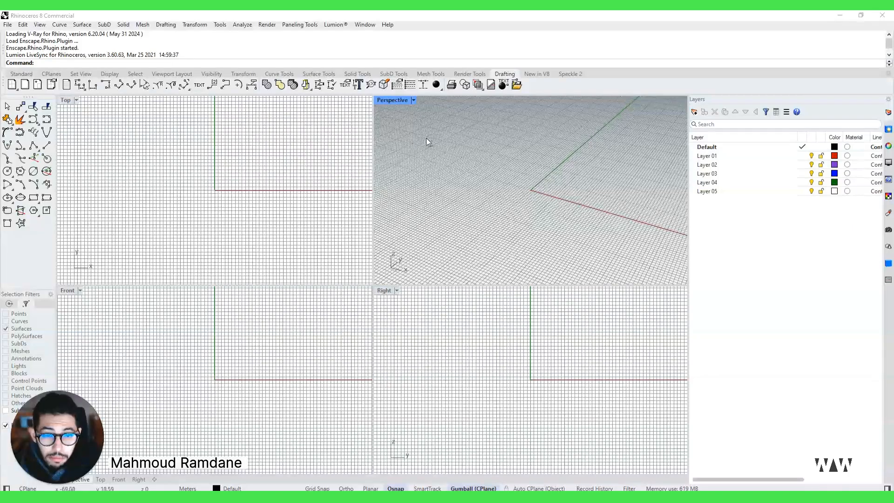
Step: Dismiss the graphics-load notification and maximize the Perspective viewport
{"action": "right_click_drag", "start_coordinate": [557, 231], "coordinate": [530, 230]}
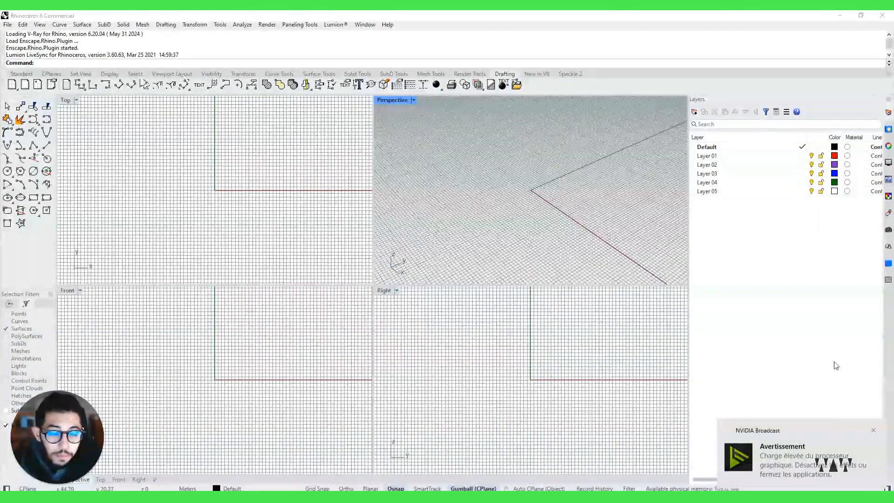
{"action": "left_click", "coordinate": [874, 431]}
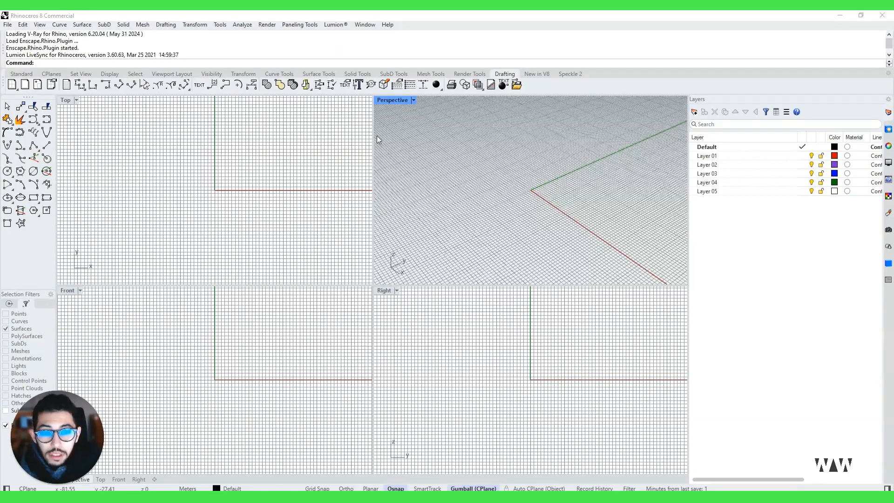
{"action": "double_click", "coordinate": [395, 101]}
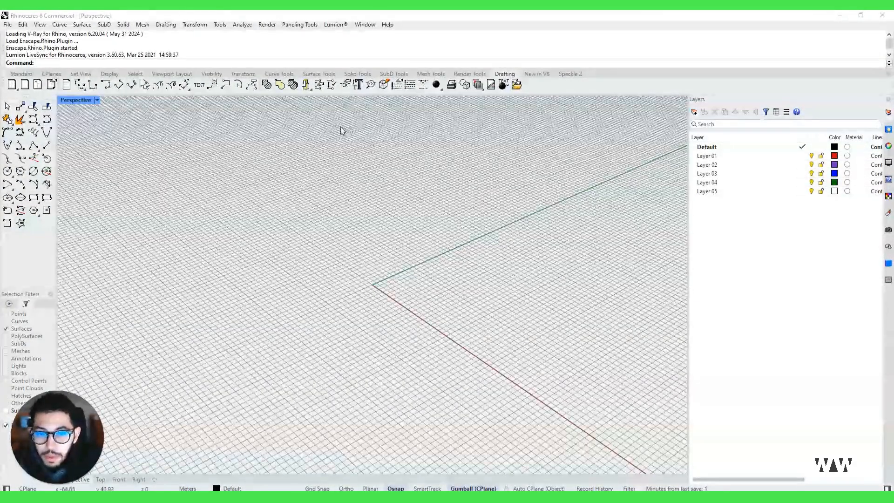
{"action": "right_click_drag", "start_coordinate": [405, 253], "coordinate": [247, 211]}
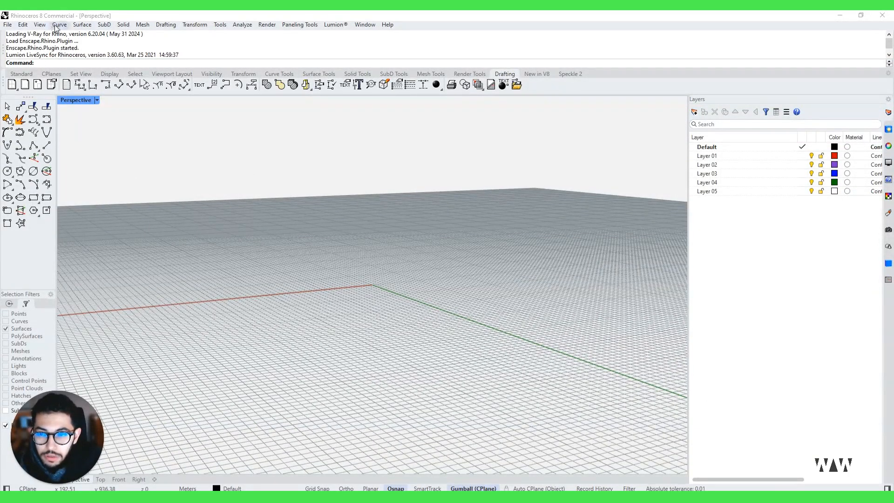
{"action": "right_click_drag", "start_coordinate": [275, 241], "coordinate": [501, 225]}
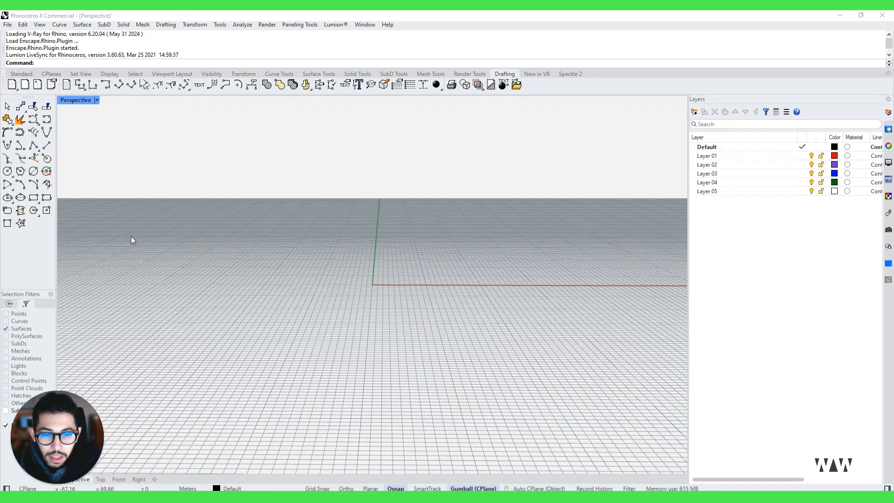
{"action": "right_click_drag", "start_coordinate": [392, 196], "coordinate": [335, 223]}
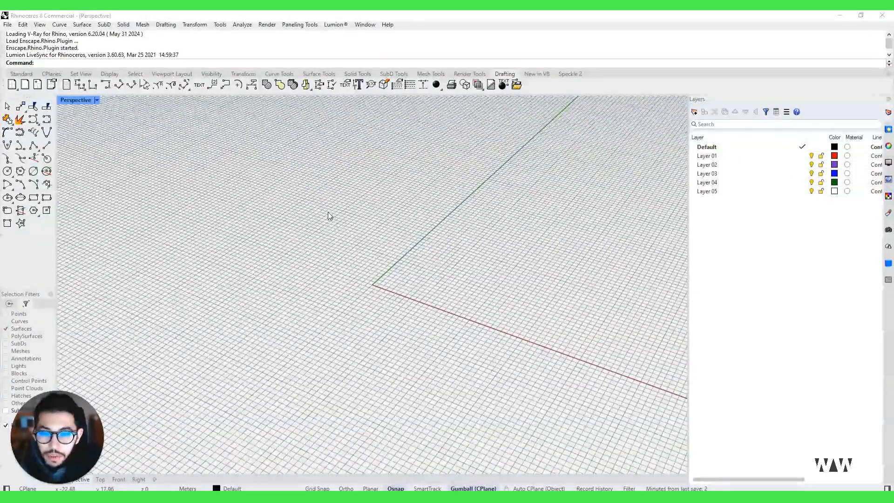
{"action": "right_click_drag", "start_coordinate": [353, 182], "coordinate": [336, 148]}
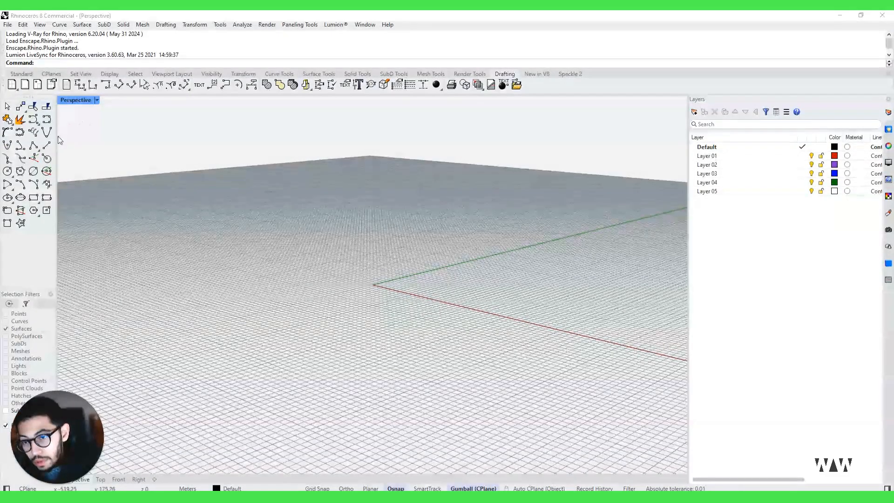
{"action": "right_click_drag", "start_coordinate": [360, 219], "coordinate": [419, 215]}
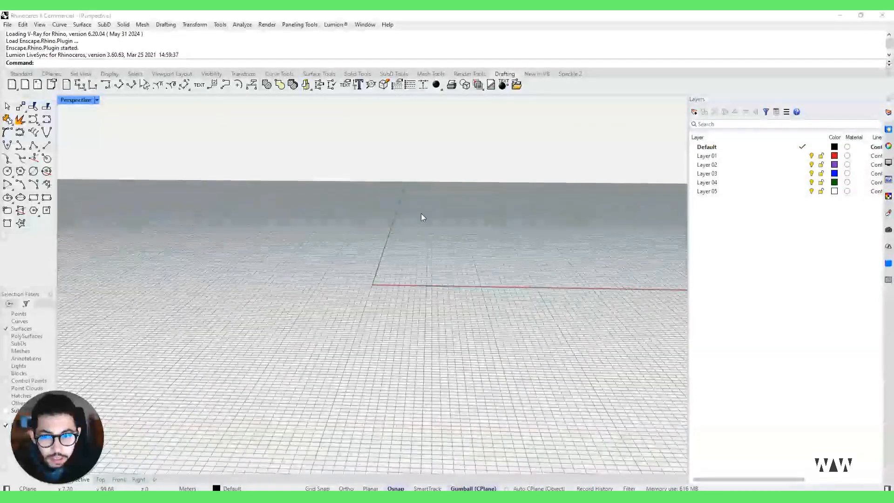
{"action": "right_click_drag", "start_coordinate": [293, 175], "coordinate": [295, 181]}
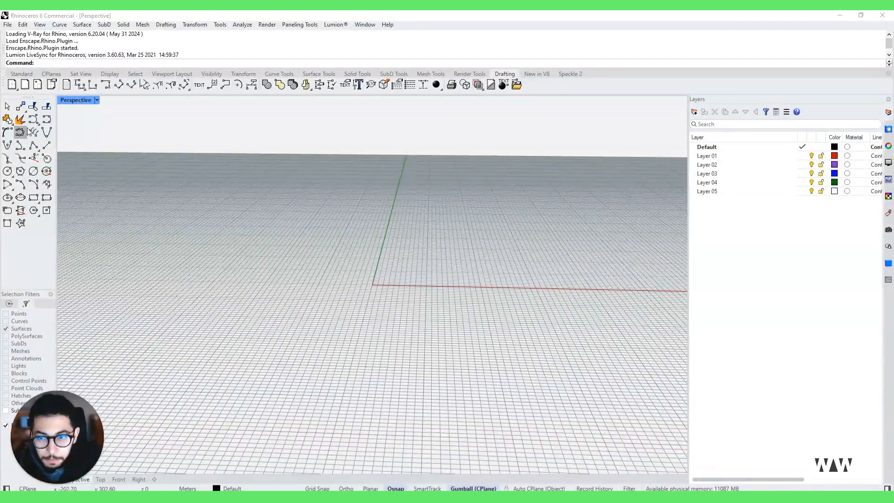
Step: Try drawing a through-point parabola near the origin in the Perspective viewport, and undo it
{"action": "left_click", "coordinate": [44, 133]}
{"action": "left_click", "coordinate": [338, 318]}
{"action": "left_click", "coordinate": [365, 252]}
{"action": "left_click", "coordinate": [406, 267]}
{"action": "left_click", "coordinate": [418, 287]}
{"action": "right_click_drag", "start_coordinate": [450, 303], "coordinate": [440, 335]}
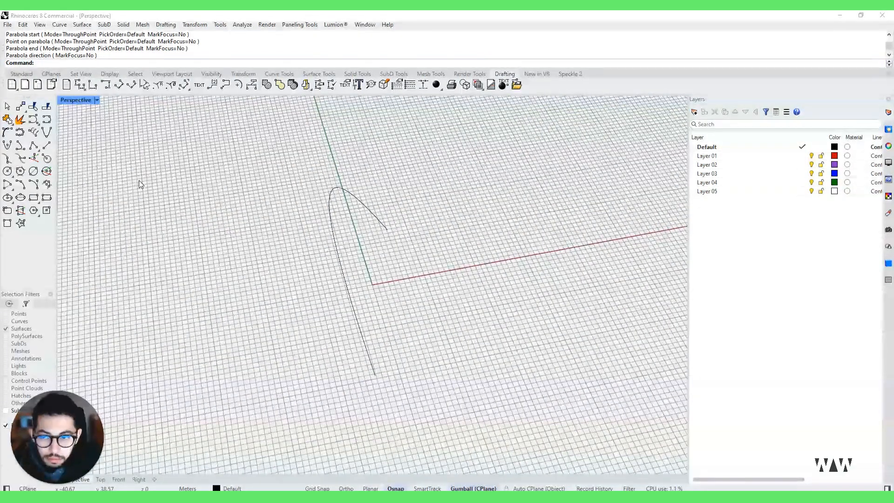
{"action": "key", "text": "ctrl+z"}
Step: Draw an open S-shaped degree-3 curve from five control points, running across the green axis near the origin
{"action": "left_click", "coordinate": [32, 120]}
{"action": "left_click", "coordinate": [236, 308]}
{"action": "left_click", "coordinate": [251, 254]}
{"action": "left_click", "coordinate": [313, 261]}
{"action": "left_click", "coordinate": [420, 267]}
{"action": "left_click", "coordinate": [439, 218]}
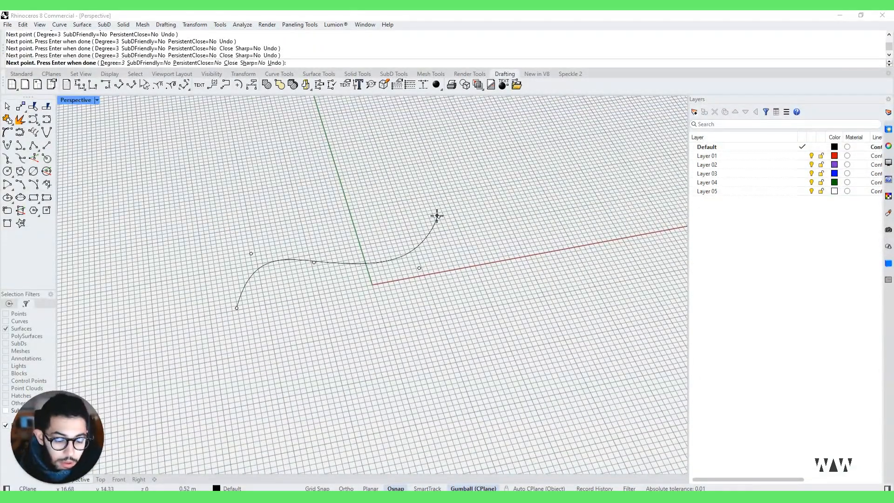
{"action": "key", "text": "Return"}
Step: Turn on Ortho and hide the construction grid in the Perspective viewport
{"action": "key", "text": "F8"}
{"action": "key", "text": "F7"}
{"action": "right_click_drag", "start_coordinate": [401, 239], "coordinate": [345, 275]}
Step: Try extruding the S-shaped curve vertically with the gumball, and undo the extrusion
{"action": "left_click", "coordinate": [352, 256]}
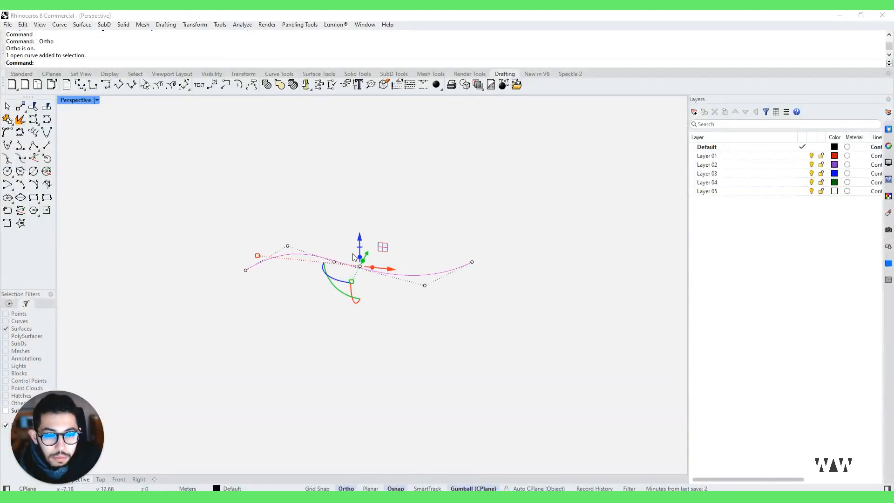
{"action": "left_click_drag", "start_coordinate": [362, 252], "coordinate": [355, 178], "text": "ctrl"}
{"action": "key", "text": "ctrl+z"}
Step: Duplicate the S-shaped curve vertically upward with the gumball to place a second curve above the original
{"action": "left_click", "coordinate": [361, 271]}
{"action": "key", "text": "Escape"}
{"action": "left_click", "coordinate": [357, 264]}
{"action": "left_click_drag", "start_coordinate": [362, 240], "coordinate": [314, 194], "text": "alt"}
Step: Try to rotate the upper curve about its vertical axis with the gumball while Ortho is on
{"action": "right_click_drag", "start_coordinate": [314, 194], "coordinate": [347, 233]}
{"action": "left_click", "coordinate": [339, 215]}
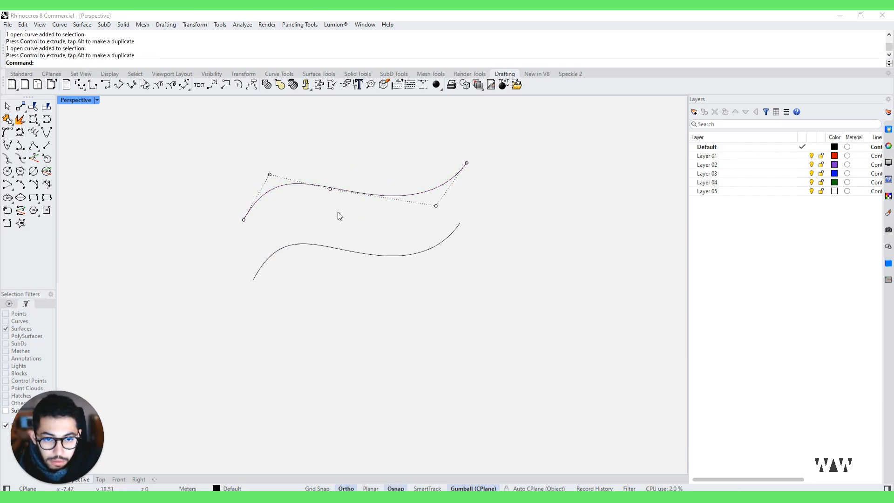
{"action": "left_click", "coordinate": [351, 192]}
{"action": "left_click_drag", "start_coordinate": [339, 208], "coordinate": [339, 210]}
{"action": "right_click_drag", "start_coordinate": [339, 210], "coordinate": [362, 256]}
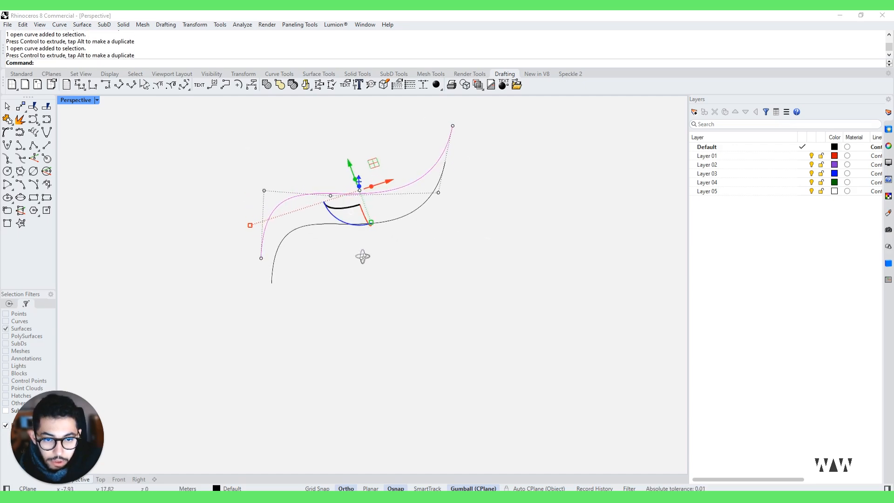
{"action": "left_click_drag", "start_coordinate": [338, 220], "coordinate": [315, 219]}
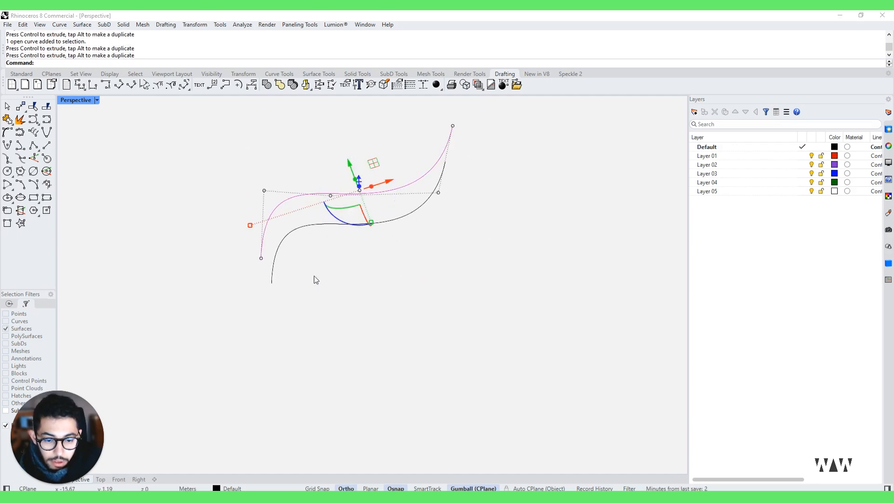
{"action": "key", "text": "Escape"}
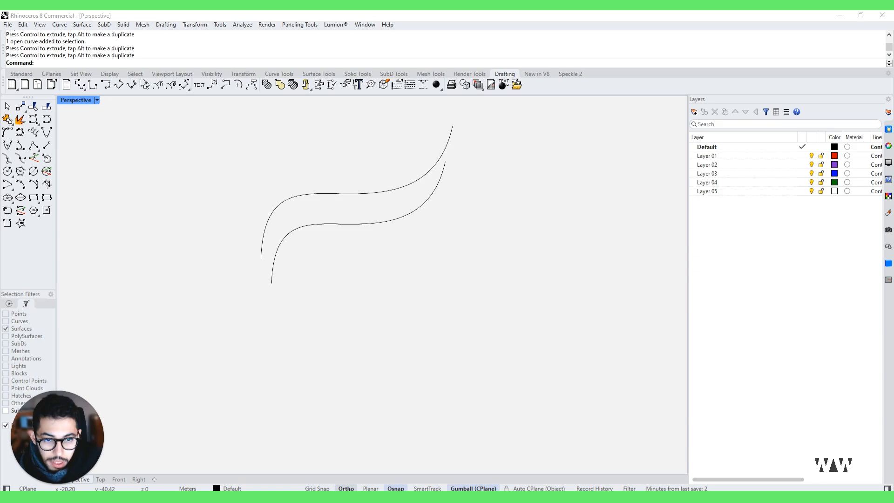
Step: Turn off Ortho and rotate the upper curve freely about its vertical axis
{"action": "left_click", "coordinate": [354, 489]}
{"action": "left_click", "coordinate": [347, 193]}
{"action": "left_click_drag", "start_coordinate": [346, 222], "coordinate": [321, 211]}
Step: Select both S-shaped curves and loft a surface between them with the default options
{"action": "right_click_drag", "start_coordinate": [385, 260], "coordinate": [329, 251]}
{"action": "left_click_drag", "start_coordinate": [455, 182], "coordinate": [381, 284]}
{"action": "type", "text": "FT"}
{"action": "key", "text": "Return"}
{"action": "key", "text": "Return"}
{"action": "key", "text": "Escape"}
Step: Select the upper curve instead of the lofted surface and rotate it about its vertical axis away from the surface edge
{"action": "right_click_drag", "start_coordinate": [461, 267], "coordinate": [325, 222]}
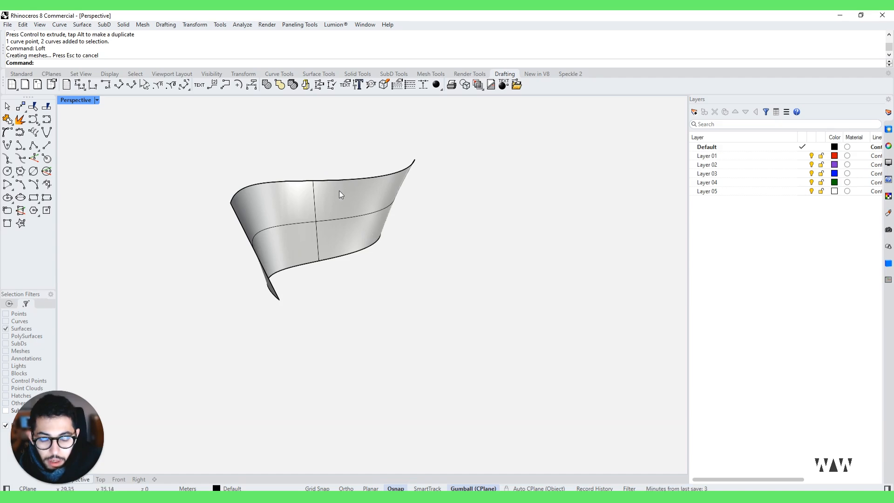
{"action": "right_click_drag", "start_coordinate": [328, 253], "coordinate": [448, 239]}
{"action": "left_click", "coordinate": [385, 235]}
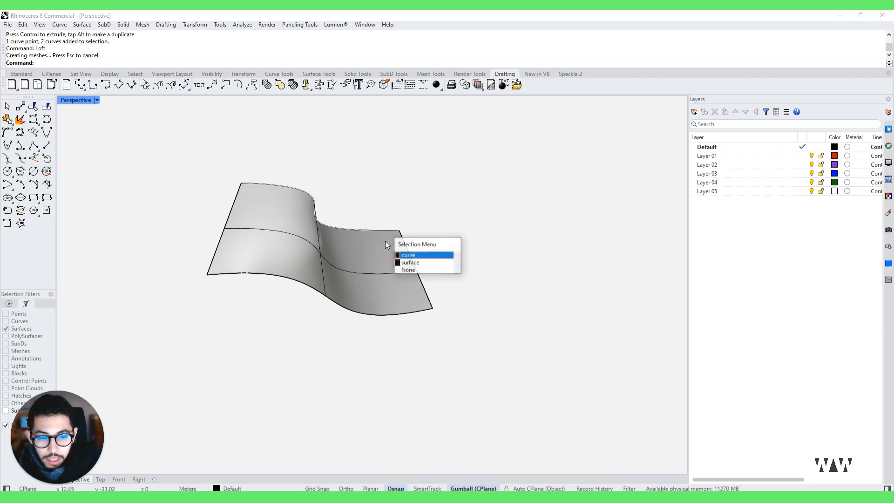
{"action": "left_click", "coordinate": [423, 267]}
{"action": "left_click", "coordinate": [342, 220]}
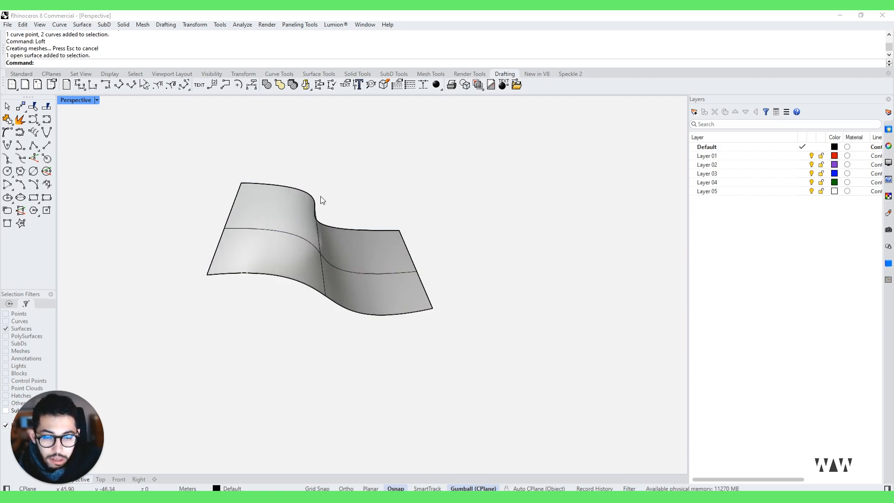
{"action": "right_click_drag", "start_coordinate": [314, 225], "coordinate": [447, 208]}
{"action": "left_click", "coordinate": [372, 229]}
{"action": "left_click", "coordinate": [346, 254]}
{"action": "mouse_move", "coordinate": [340, 207]}
{"action": "right_mouse_down"}
{"action": "mouse_move", "coordinate": [326, 216]}
{"action": "mouse_move", "coordinate": [335, 208]}
{"action": "right_mouse_up"}
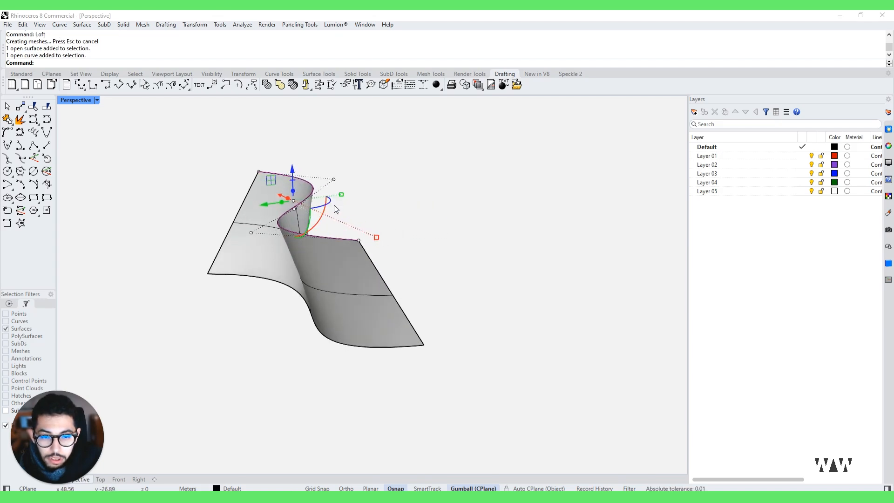
{"action": "left_click_drag", "start_coordinate": [335, 208], "coordinate": [346, 228]}
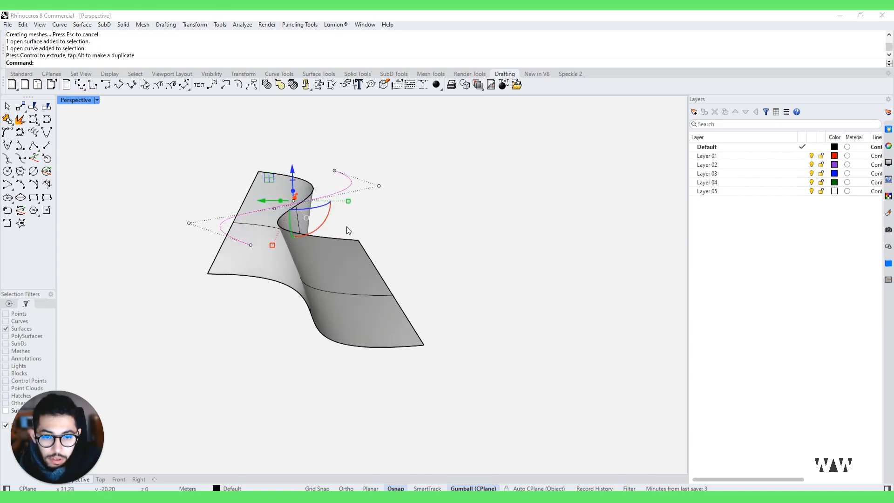
Step: Add the lower curve to the selection with the rotated upper curve and loft a second surface between them
{"action": "left_click", "coordinate": [319, 334]}
{"action": "left_click", "coordinate": [329, 349]}
{"action": "left_click", "coordinate": [336, 343]}
{"action": "left_click", "coordinate": [336, 343]}
{"action": "left_click", "coordinate": [357, 369]}
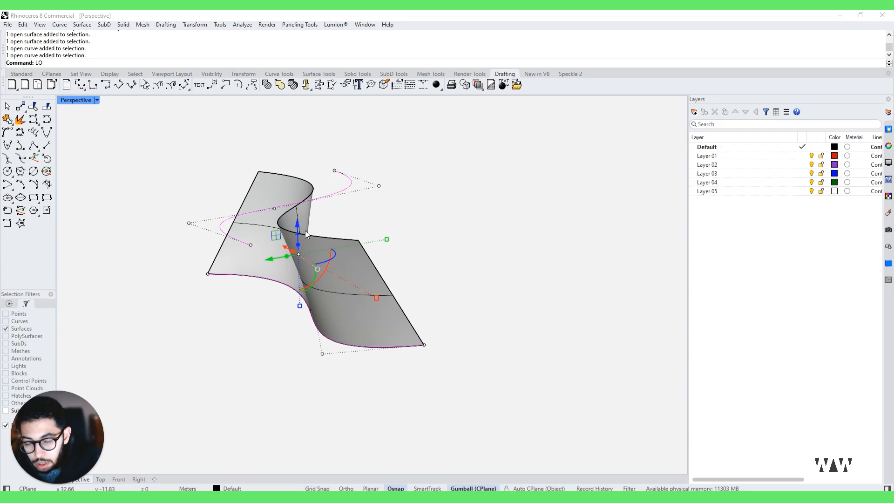
{"action": "type", "text": "ft"}
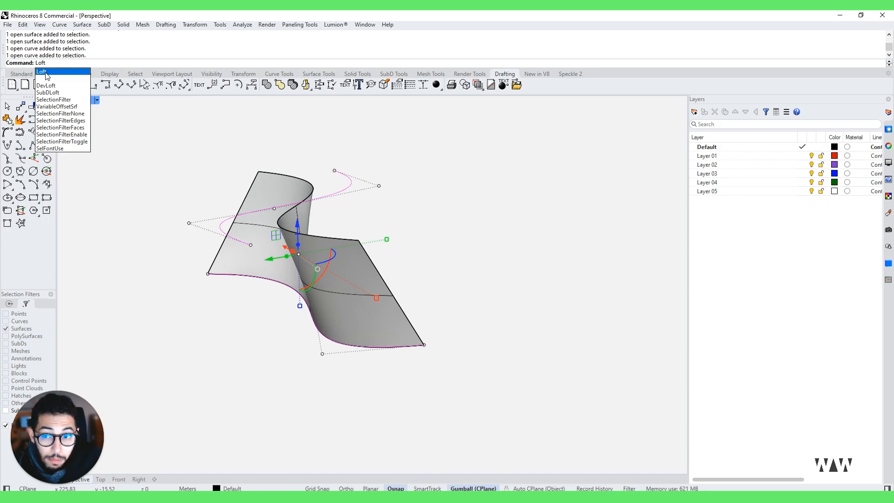
{"action": "left_click", "coordinate": [47, 72]}
{"action": "left_click", "coordinate": [424, 324]}
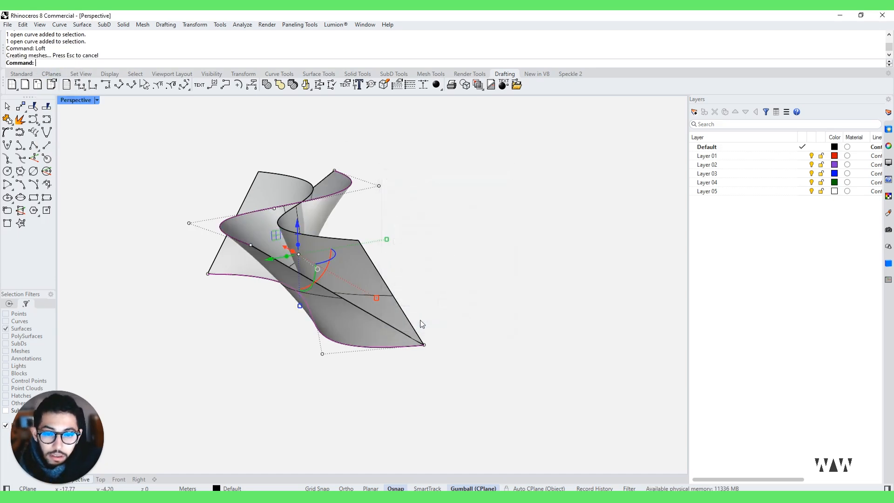
Step: Move the second lofted surface sideways so it stands beside the first one
{"action": "left_click", "coordinate": [484, 286]}
{"action": "right_click_drag", "start_coordinate": [289, 267], "coordinate": [264, 269]}
{"action": "left_click", "coordinate": [331, 278]}
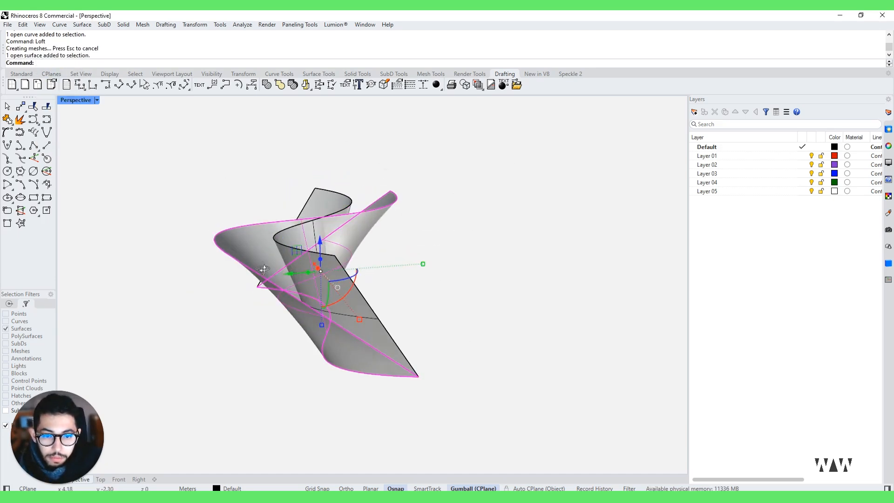
{"action": "left_click_drag", "start_coordinate": [291, 273], "coordinate": [476, 256]}
{"action": "left_click", "coordinate": [382, 212]}
Step: Delete both curves and both lofted surfaces, and undo the deletion
{"action": "right_click_drag", "start_coordinate": [382, 212], "coordinate": [340, 220]}
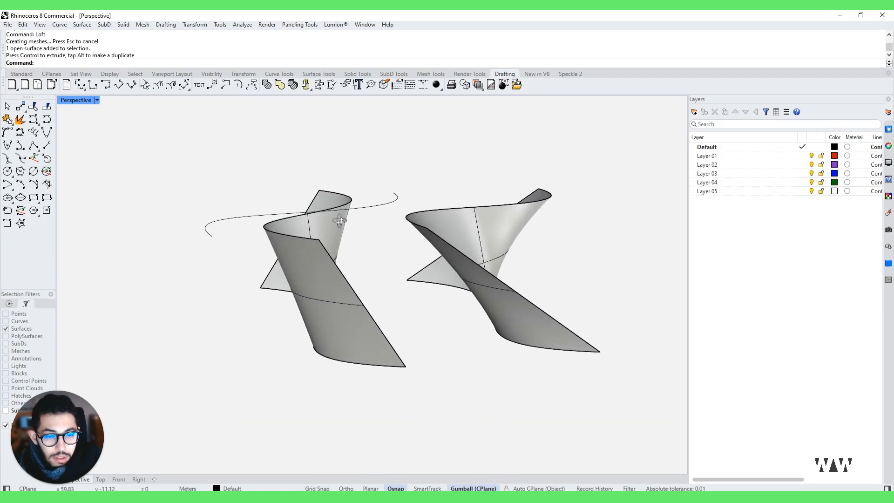
{"action": "left_click_drag", "start_coordinate": [643, 139], "coordinate": [146, 368]}
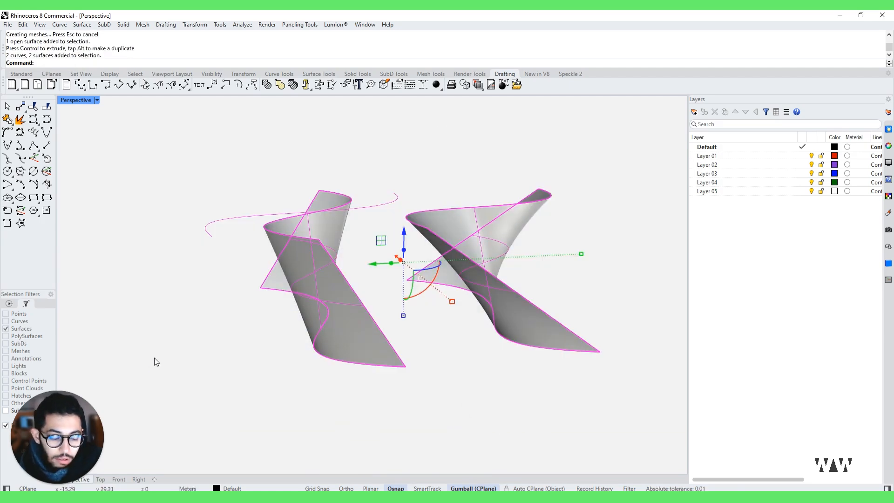
{"action": "key", "text": "Delete"}
{"action": "right_click_drag", "start_coordinate": [154, 358], "coordinate": [173, 364]}
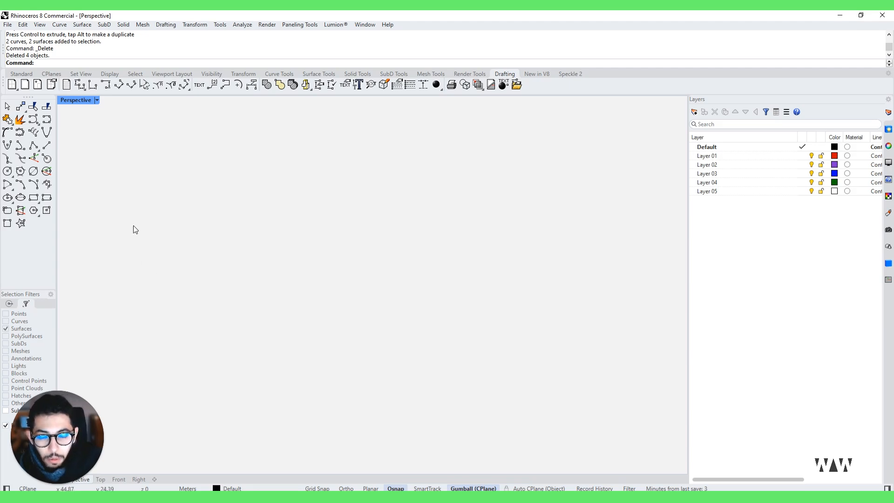
{"action": "key", "text": "ctrl+z"}
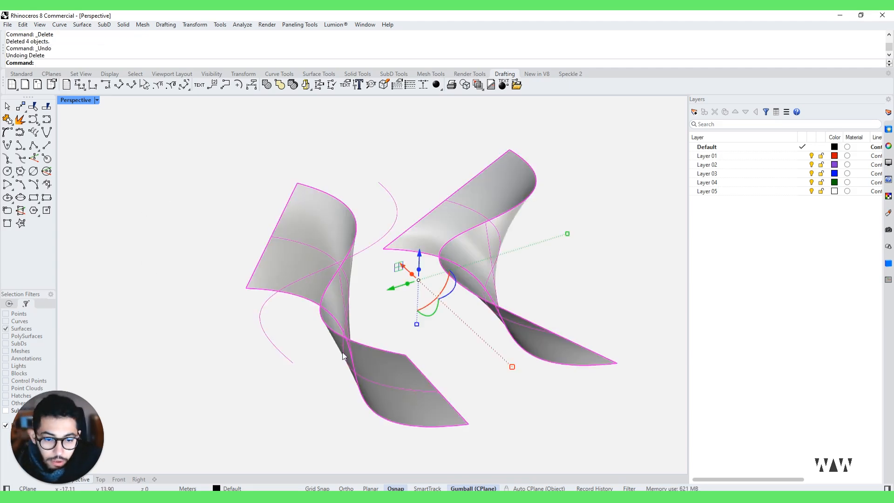
Step: Delete the two lofted surfaces, keeping only the two S-shaped curves
{"action": "left_click", "coordinate": [342, 352]}
{"action": "key", "text": "Delete"}
{"action": "left_click_drag", "start_coordinate": [556, 252], "coordinate": [489, 305]}
{"action": "key", "text": "Delete"}
Step: Shift the upper S-shaped curve slightly upward with the gumball and deselect it
{"action": "right_click_drag", "start_coordinate": [489, 305], "coordinate": [437, 261]}
{"action": "left_click", "coordinate": [406, 237]}
{"action": "left_click_drag", "start_coordinate": [413, 266], "coordinate": [410, 247]}
{"action": "left_click", "coordinate": [495, 226]}
{"action": "right_click_drag", "start_coordinate": [495, 225], "coordinate": [424, 201]}
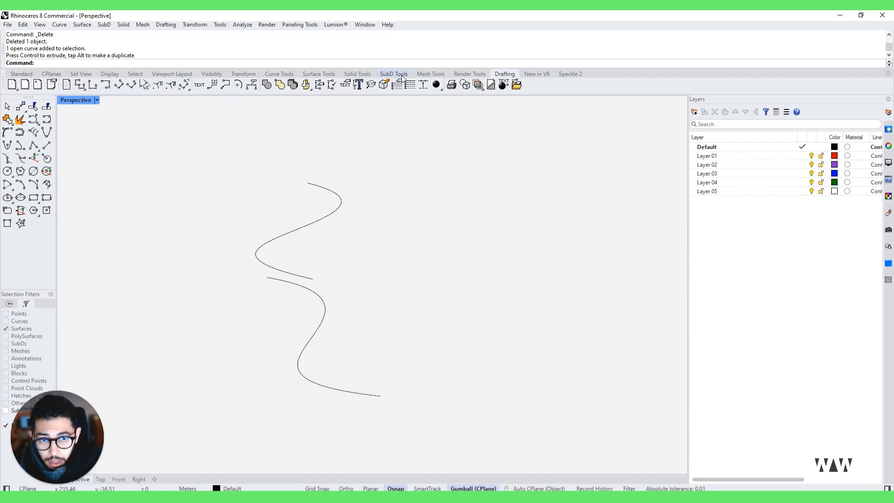
Step: Launch Grasshopper from Rhino with the Grasshopper command
{"action": "type", "text": "Grasshopper"}
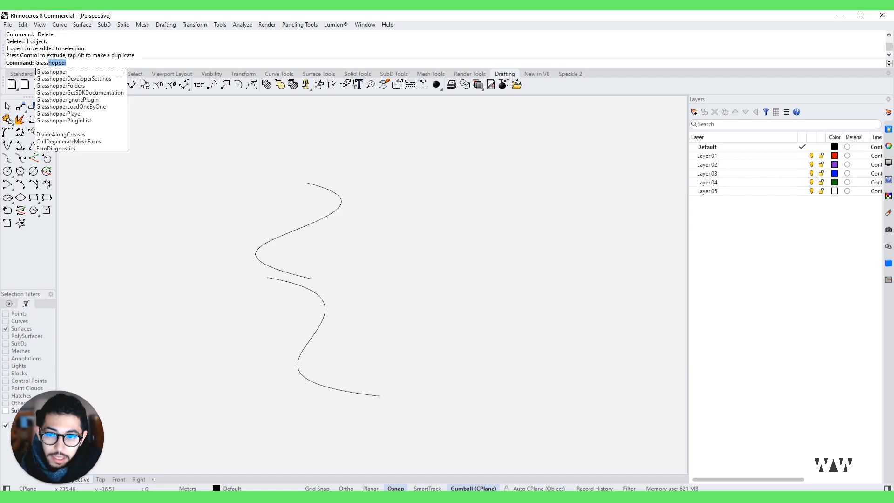
{"action": "left_click", "coordinate": [65, 72]}
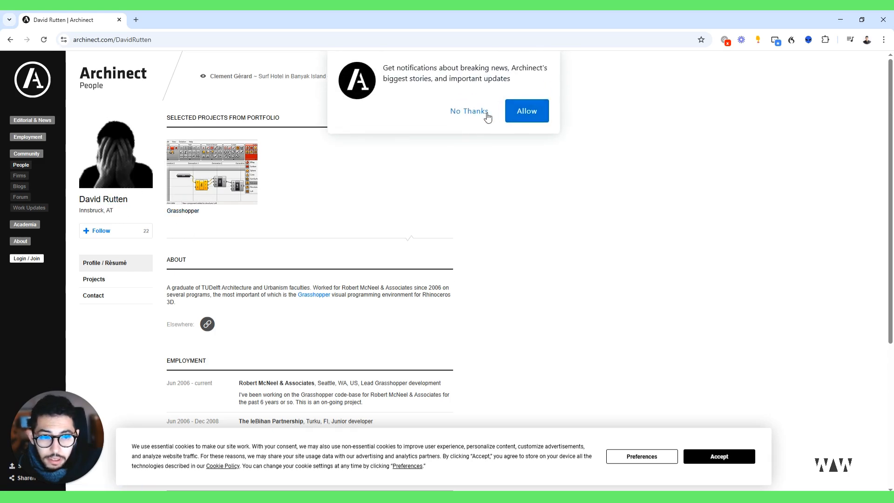
Step: Decline the site notifications and read the Grasshopper developer's Archinect profile and his Grasshopper project page
{"action": "left_click", "coordinate": [469, 110]}
{"action": "scroll", "coordinate": [374, 252], "scroll_direction": "down", "scroll_amount": 5}
{"action": "scroll", "coordinate": [345, 268], "scroll_direction": "up", "scroll_amount": 2}
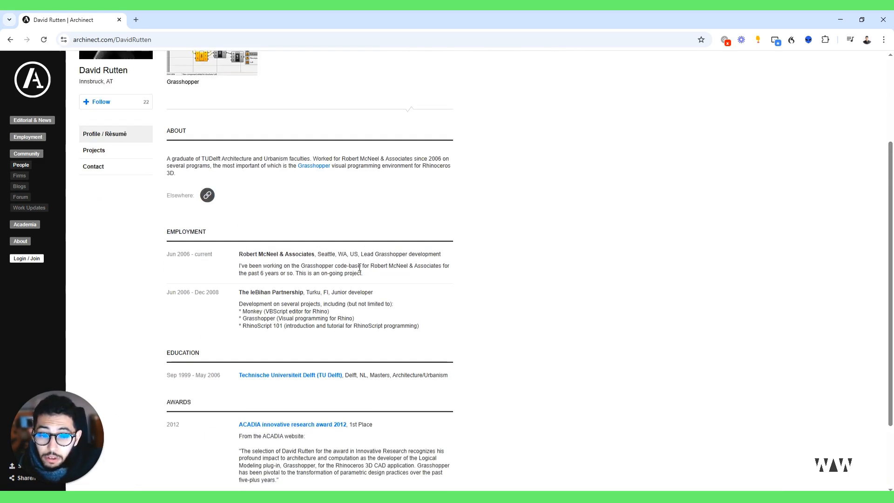
{"action": "scroll", "coordinate": [235, 207], "scroll_direction": "up", "scroll_amount": 3}
{"action": "left_click", "coordinate": [197, 187]}
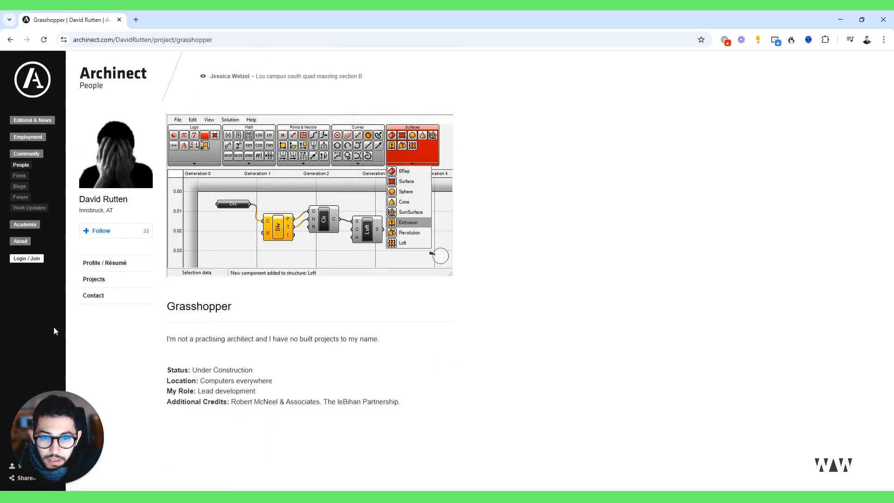
{"action": "left_click_drag", "start_coordinate": [169, 340], "coordinate": [294, 347]}
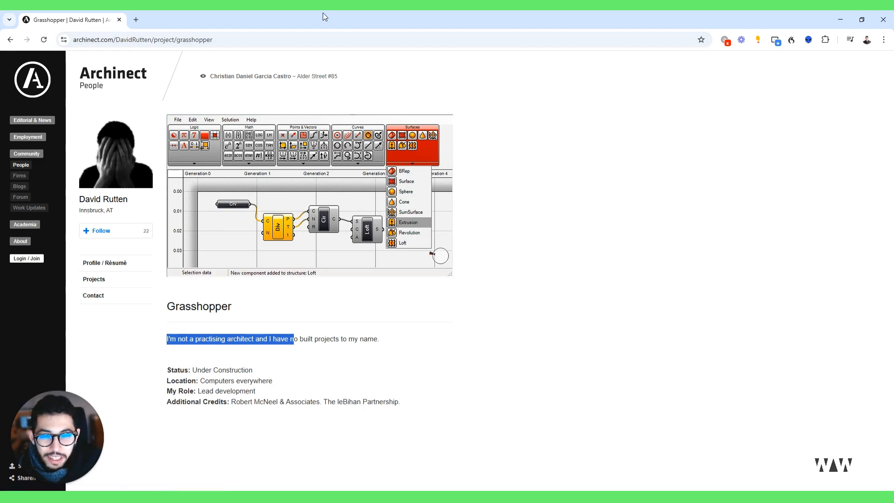
Step: Move the browser out of the way so Rhino and Grasshopper show side by side, and look over the empty canvas
{"action": "left_click_drag", "start_coordinate": [285, 11], "coordinate": [893, 289]}
{"action": "right_click_drag", "start_coordinate": [396, 233], "coordinate": [368, 233]}
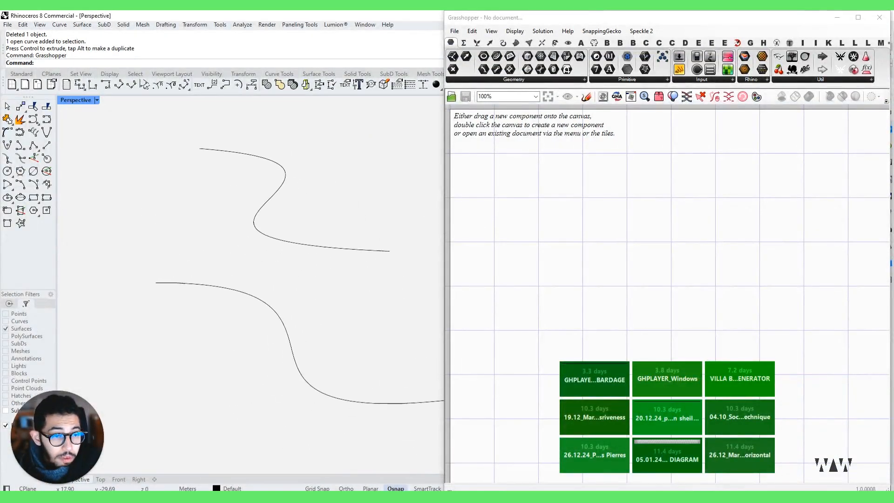
{"action": "scroll", "coordinate": [534, 161], "scroll_direction": "down", "scroll_amount": 5}
{"action": "right_click_drag", "start_coordinate": [712, 228], "coordinate": [757, 260]}
{"action": "scroll", "coordinate": [611, 208], "scroll_direction": "up", "scroll_amount": 4}
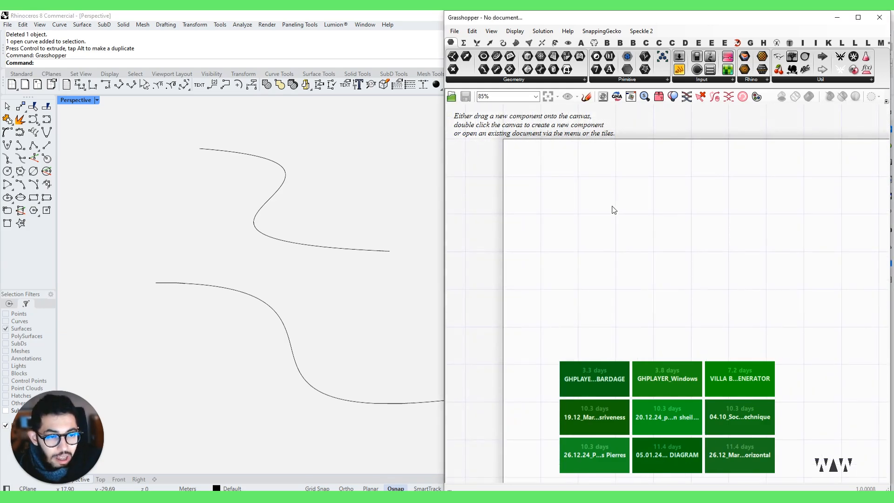
{"action": "scroll", "coordinate": [607, 198], "scroll_direction": "down", "scroll_amount": 1}
{"action": "right_click_drag", "start_coordinate": [610, 198], "coordinate": [650, 222]}
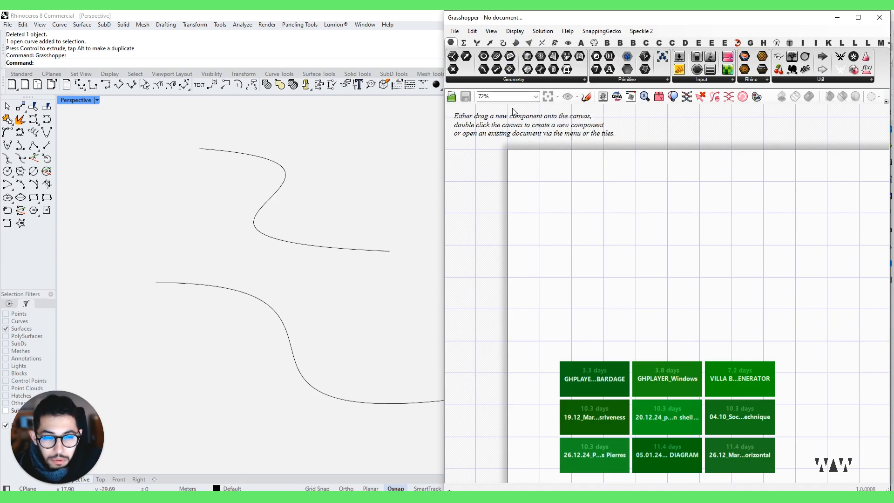
Step: Check Grasshopper's display options, including Draw Icons, Draw Fancy Wires and Draw Full Names
{"action": "left_click", "coordinate": [514, 31]}
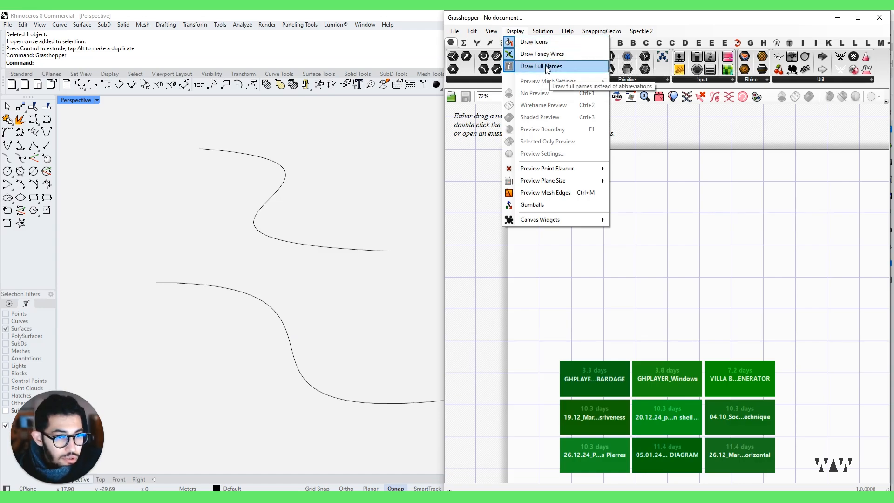
{"action": "left_click", "coordinate": [594, 25]}
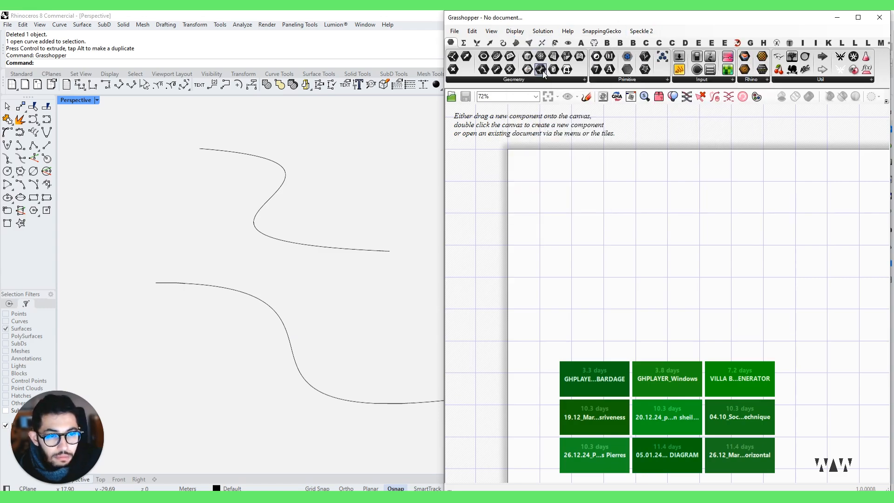
{"action": "left_click", "coordinate": [564, 162]}
Step: Browse the component categories for curves, surfaces, meshes, vectors, sets and intersections
{"action": "left_click", "coordinate": [504, 43]}
{"action": "left_click", "coordinate": [515, 44]}
{"action": "left_click", "coordinate": [529, 45]}
{"action": "left_click", "coordinate": [540, 45]}
{"action": "left_click", "coordinate": [528, 46]}
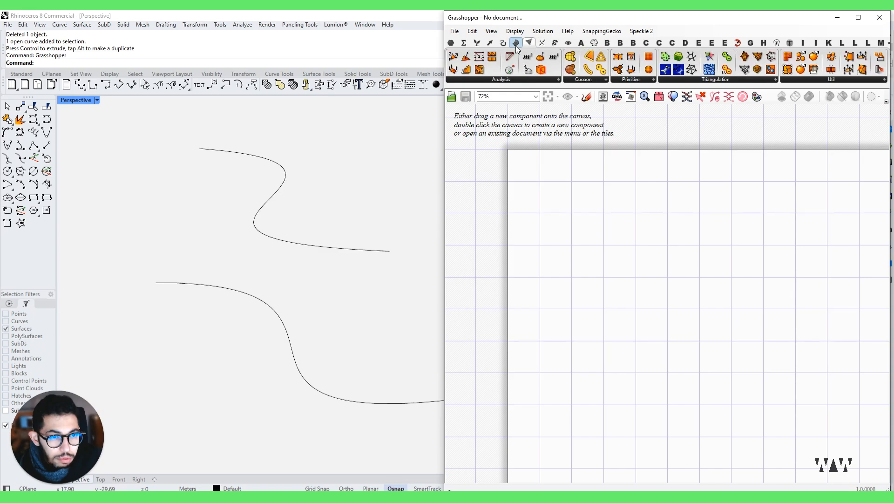
{"action": "left_click", "coordinate": [515, 46]}
{"action": "left_click", "coordinate": [505, 46]}
{"action": "left_click", "coordinate": [517, 46]}
{"action": "left_click", "coordinate": [504, 45]}
{"action": "left_click", "coordinate": [491, 43]}
{"action": "left_click", "coordinate": [503, 45]}
{"action": "left_click", "coordinate": [477, 44]}
{"action": "left_click", "coordinate": [503, 45]}
{"action": "left_click", "coordinate": [517, 45]}
{"action": "left_click", "coordinate": [542, 45]}
Step: Place Plane | Plane and Line | Plane intersection components plus Evaluate Curve and Line components on the canvas
{"action": "left_click_drag", "start_coordinate": [523, 58], "coordinate": [619, 194]}
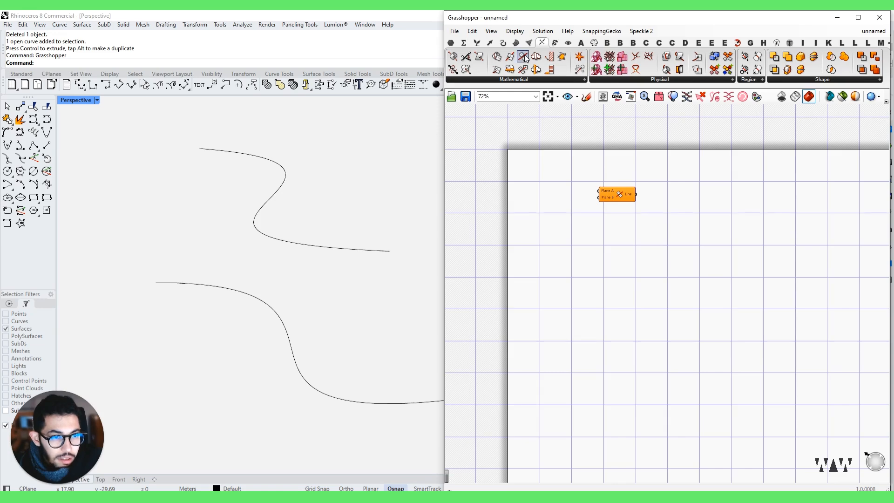
{"action": "left_click_drag", "start_coordinate": [510, 57], "coordinate": [518, 193]}
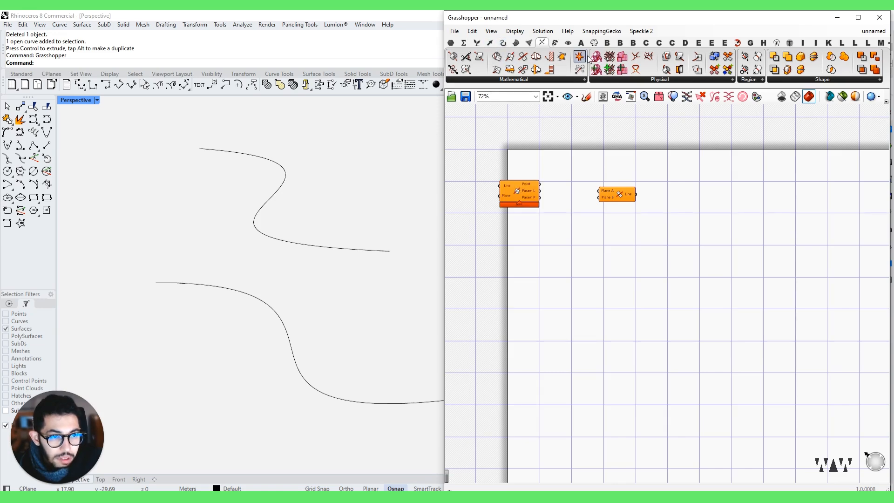
{"action": "left_click", "coordinate": [503, 43]}
{"action": "left_click_drag", "start_coordinate": [514, 56], "coordinate": [574, 161]}
{"action": "left_click_drag", "start_coordinate": [584, 56], "coordinate": [660, 171]}
{"action": "left_click_drag", "start_coordinate": [571, 152], "coordinate": [571, 161]}
{"action": "scroll", "coordinate": [589, 171], "scroll_direction": "up", "scroll_amount": 3}
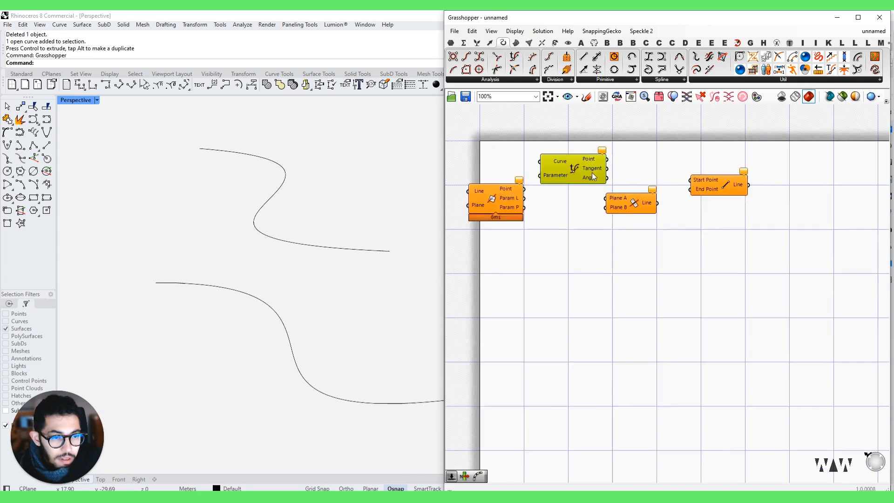
{"action": "scroll", "coordinate": [612, 181], "scroll_direction": "down", "scroll_amount": 1}
{"action": "left_click_drag", "start_coordinate": [753, 163], "coordinate": [563, 262]}
{"action": "left_click", "coordinate": [544, 181]}
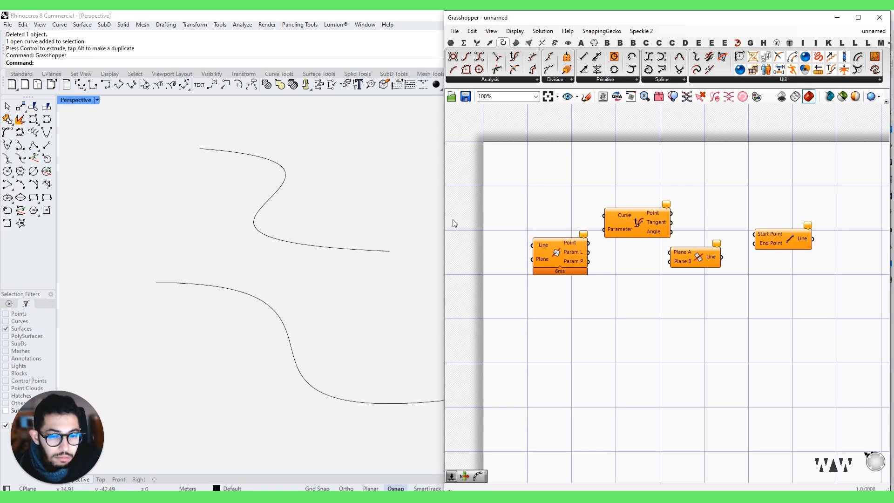
Step: Loft a surface between the two S-shaped curves in Rhino with the Loft command
{"action": "left_click_drag", "start_coordinate": [353, 208], "coordinate": [276, 348]}
{"action": "type", "text": "Loft"}
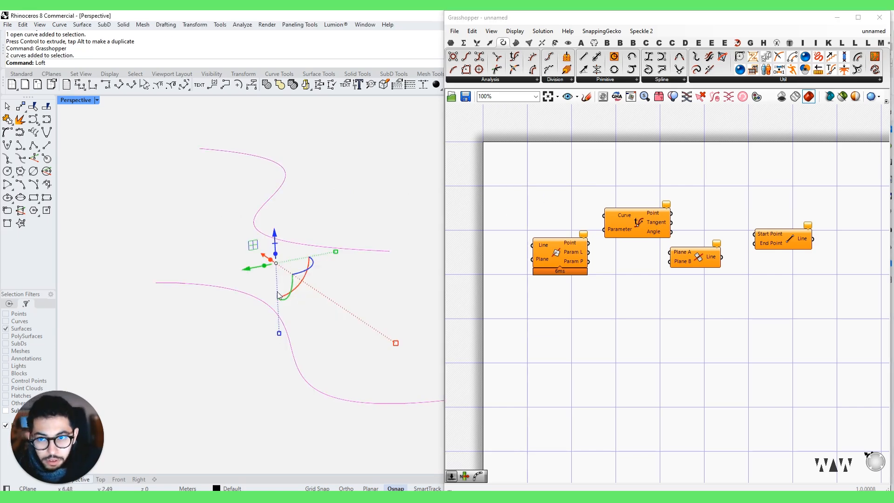
{"action": "key", "text": "Return"}
{"action": "left_click", "coordinate": [432, 322]}
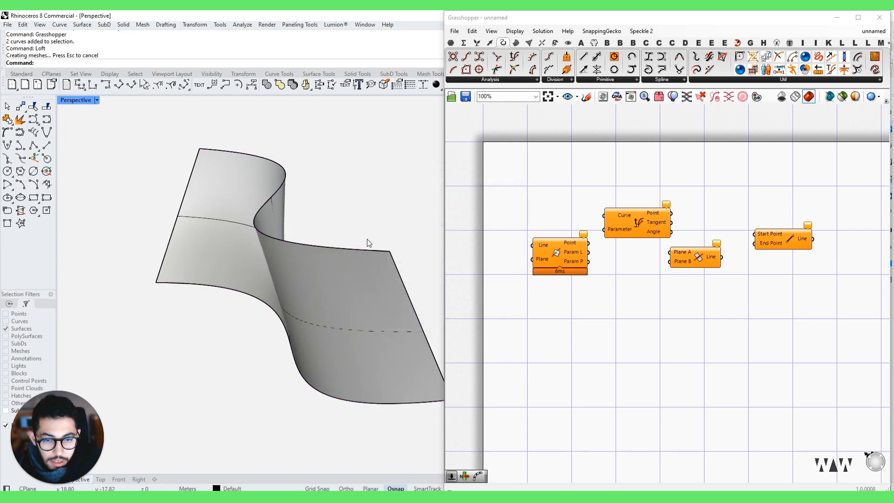
{"action": "right_click_drag", "start_coordinate": [370, 233], "coordinate": [442, 233]}
Step: Search the canvas for "loft" and add the Loft component above the other components
{"action": "double_click", "coordinate": [534, 206]}
{"action": "double_click", "coordinate": [515, 183]}
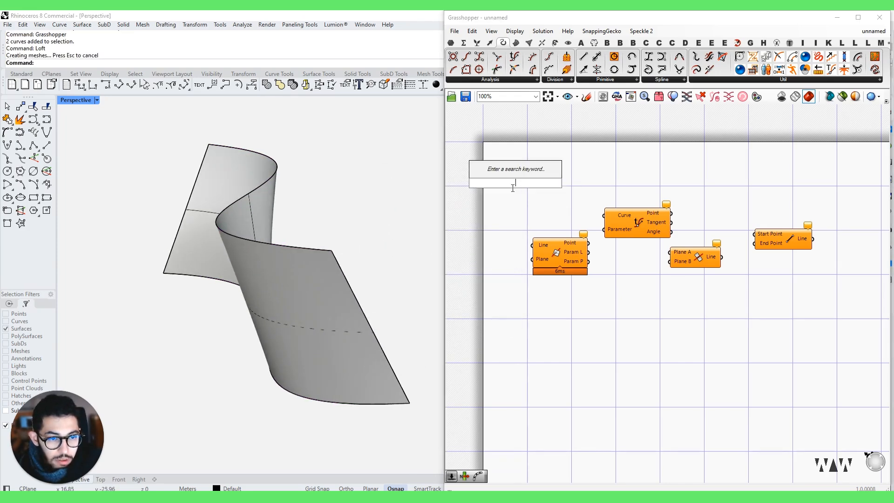
{"action": "type", "text": "loft"}
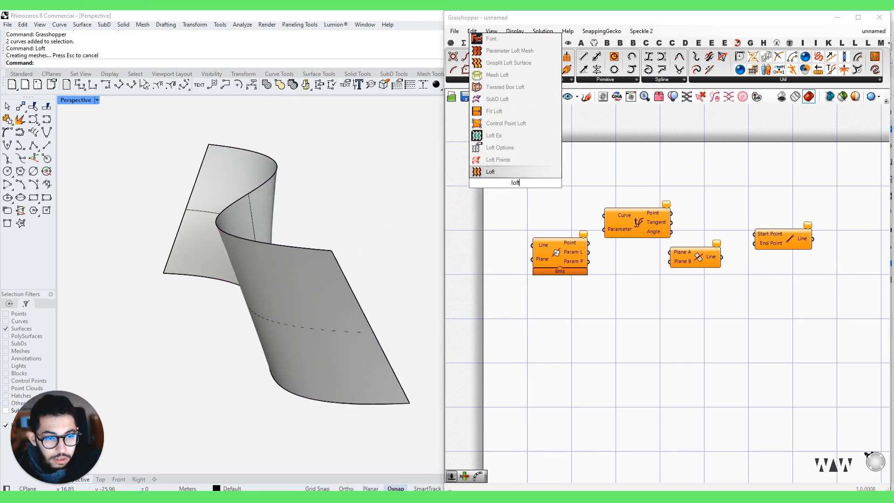
{"action": "left_click", "coordinate": [502, 171]}
{"action": "scroll", "coordinate": [522, 170], "scroll_direction": "up", "scroll_amount": 7}
{"action": "right_click_drag", "start_coordinate": [521, 169], "coordinate": [614, 330]}
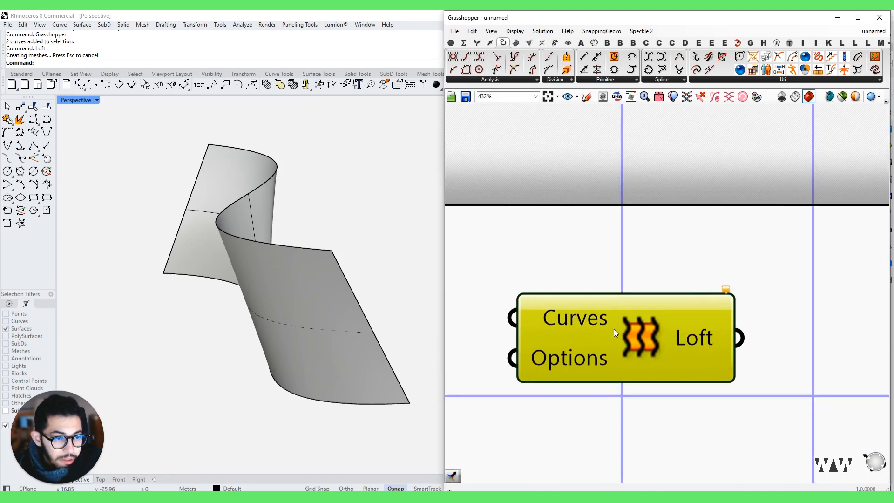
{"action": "scroll", "coordinate": [614, 329], "scroll_direction": "up", "scroll_amount": 2}
{"action": "left_click_drag", "start_coordinate": [624, 313], "coordinate": [657, 274]}
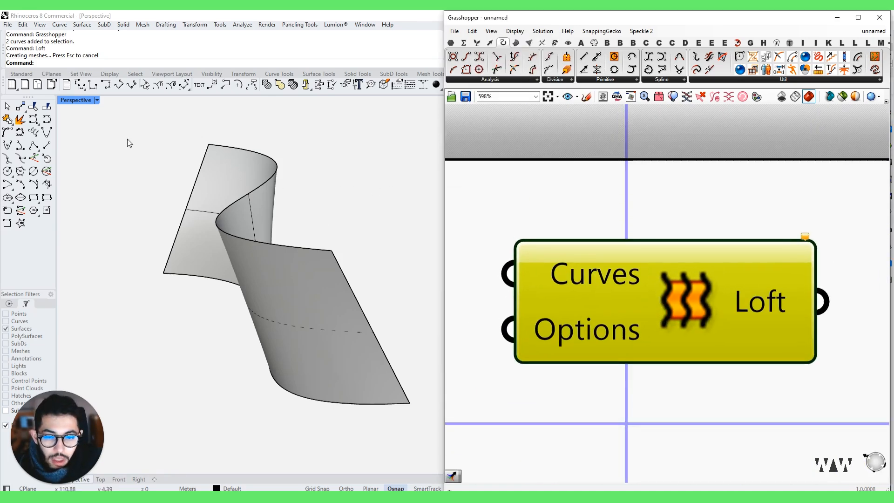
Step: Examine the Rhino lofted surface alongside the Grasshopper Loft component, selecting and deselecting the surface
{"action": "right_click_drag", "start_coordinate": [348, 280], "coordinate": [278, 262]}
{"action": "left_click", "coordinate": [876, 430]}
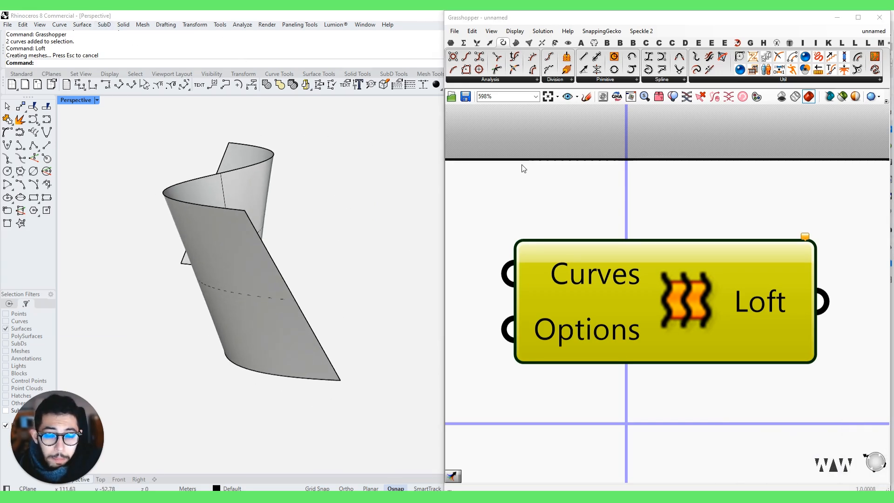
{"action": "scroll", "coordinate": [595, 194], "scroll_direction": "down", "scroll_amount": 5}
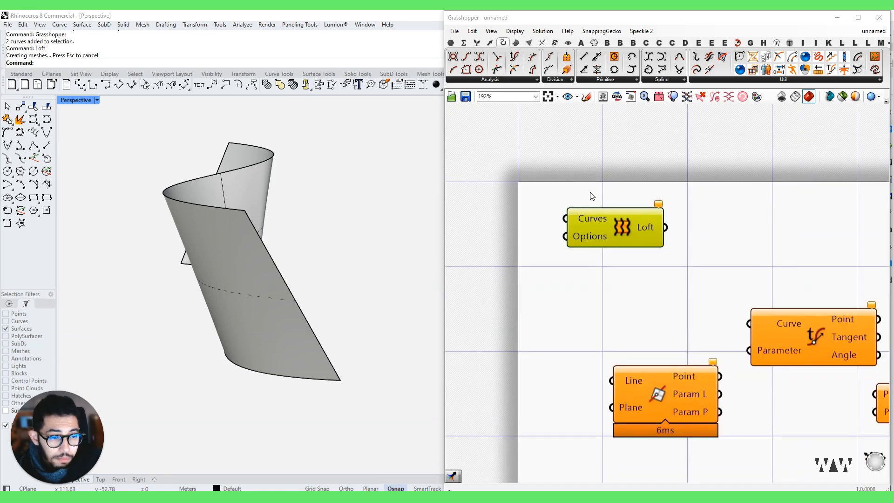
{"action": "right_click_drag", "start_coordinate": [590, 192], "coordinate": [559, 196]}
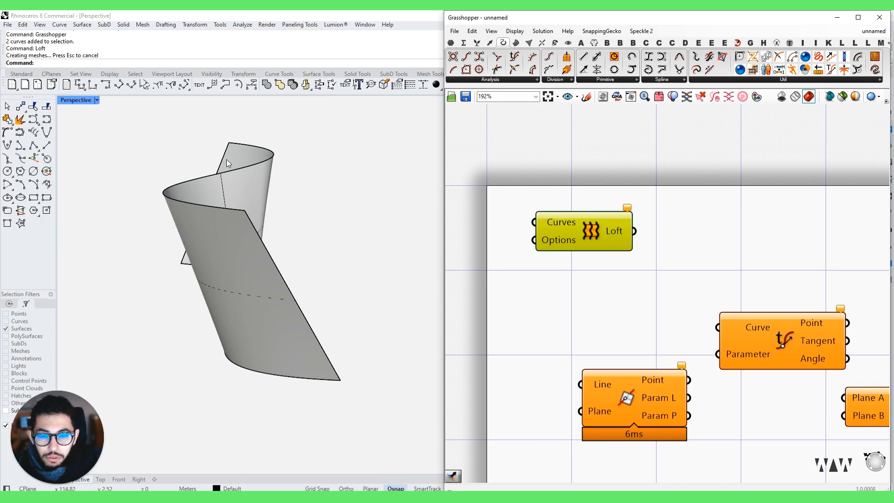
{"action": "left_click", "coordinate": [231, 283]}
{"action": "left_click", "coordinate": [379, 264]}
{"action": "left_click", "coordinate": [228, 259]}
{"action": "right_click_drag", "start_coordinate": [228, 259], "coordinate": [232, 283]}
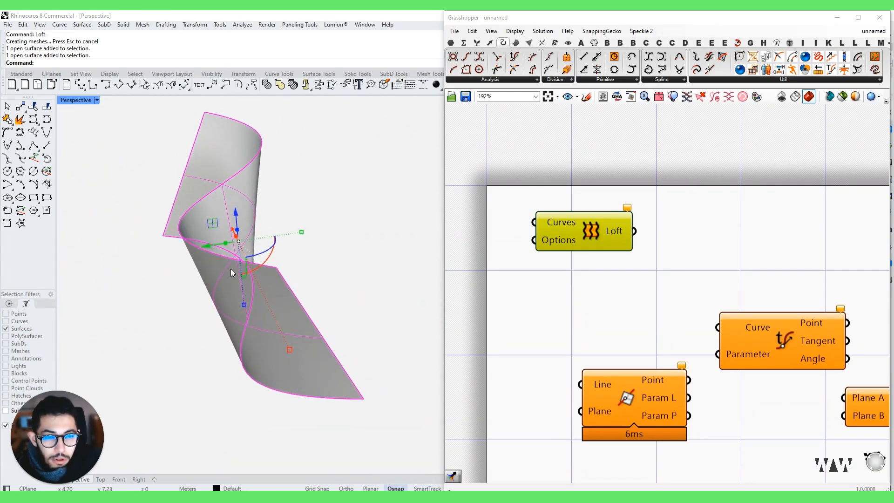
{"action": "left_click", "coordinate": [335, 192]}
Step: Move the Loft component slightly lower and place the Interpolate and Line 2Plane components near it
{"action": "scroll", "coordinate": [792, 273], "scroll_direction": "down", "scroll_amount": 3}
{"action": "right_click_drag", "start_coordinate": [794, 272], "coordinate": [627, 200]}
{"action": "scroll", "coordinate": [626, 200], "scroll_direction": "down", "scroll_amount": 1}
{"action": "left_click_drag", "start_coordinate": [773, 250], "coordinate": [764, 229]}
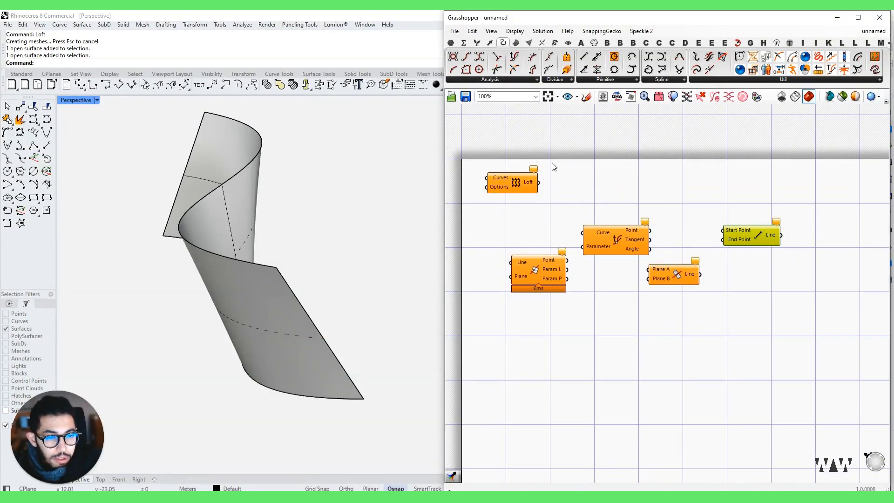
{"action": "left_click_drag", "start_coordinate": [522, 180], "coordinate": [522, 219]}
{"action": "left_click_drag", "start_coordinate": [648, 70], "coordinate": [649, 187]}
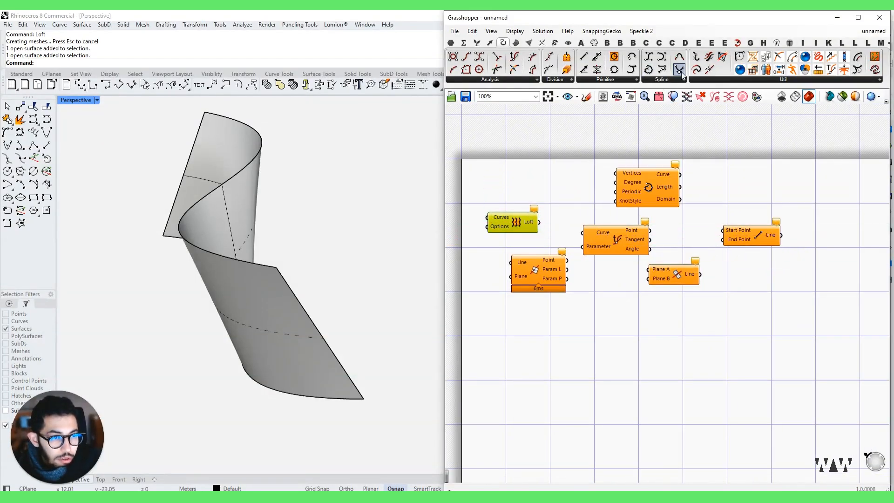
{"action": "left_click_drag", "start_coordinate": [597, 69], "coordinate": [604, 160]}
Step: Place Discontinuity, Control Polygon, Fit Line and Rectangular Array components on the canvas
{"action": "left_click_drag", "start_coordinate": [497, 70], "coordinate": [531, 217]}
{"action": "left_click_drag", "start_coordinate": [453, 56], "coordinate": [488, 178]}
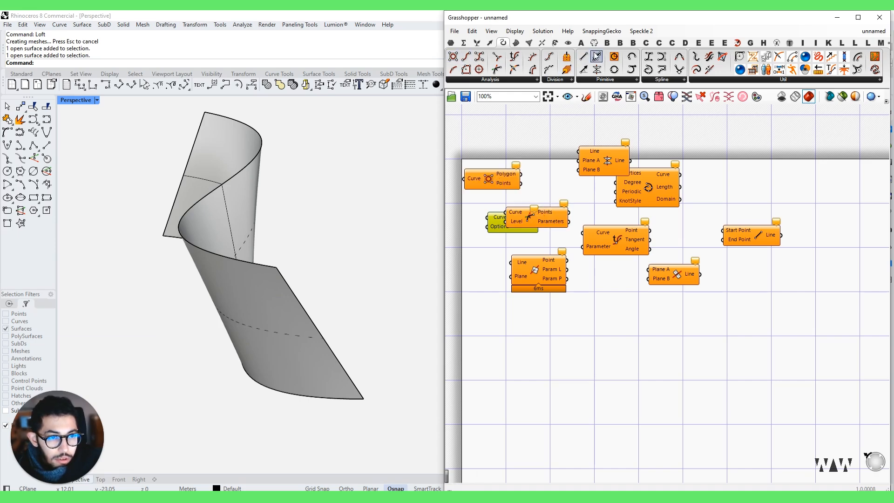
{"action": "left_click_drag", "start_coordinate": [597, 57], "coordinate": [800, 182]}
{"action": "left_click", "coordinate": [554, 42]}
{"action": "left_click_drag", "start_coordinate": [552, 69], "coordinate": [564, 167]}
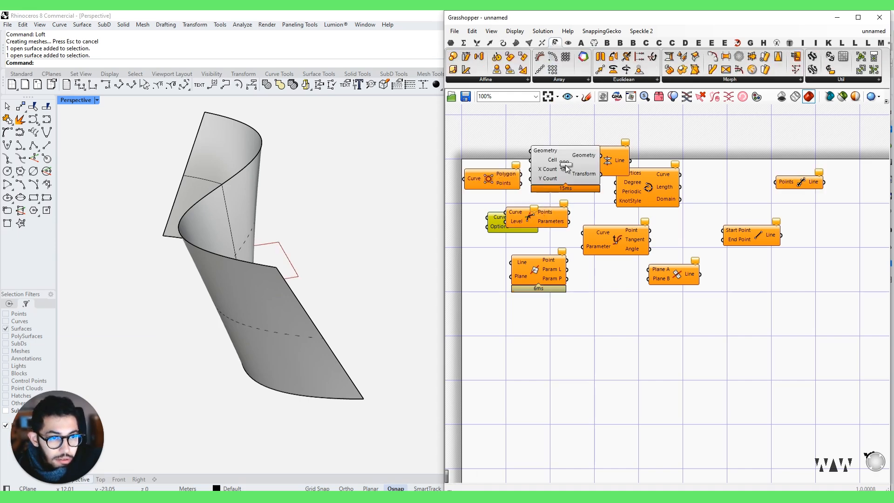
Step: Review the Mesh, Curve and Intersect component categories
{"action": "left_click", "coordinate": [529, 43]}
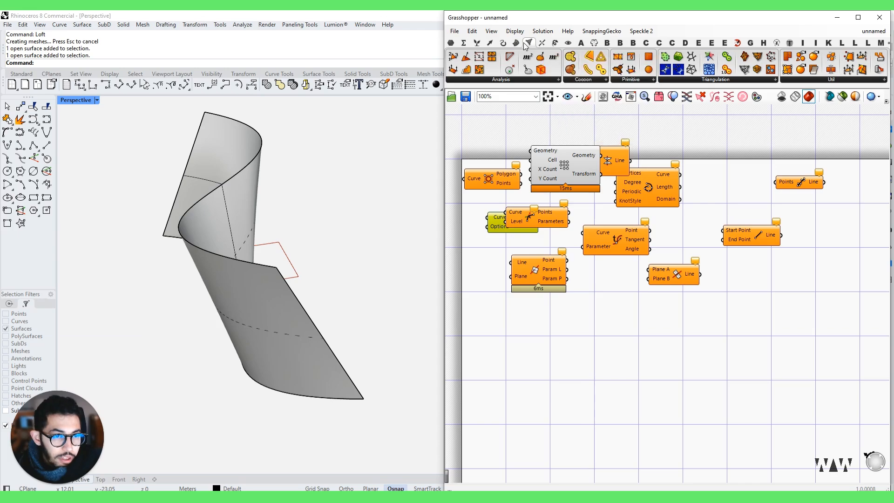
{"action": "mouse_move", "coordinate": [507, 46]}
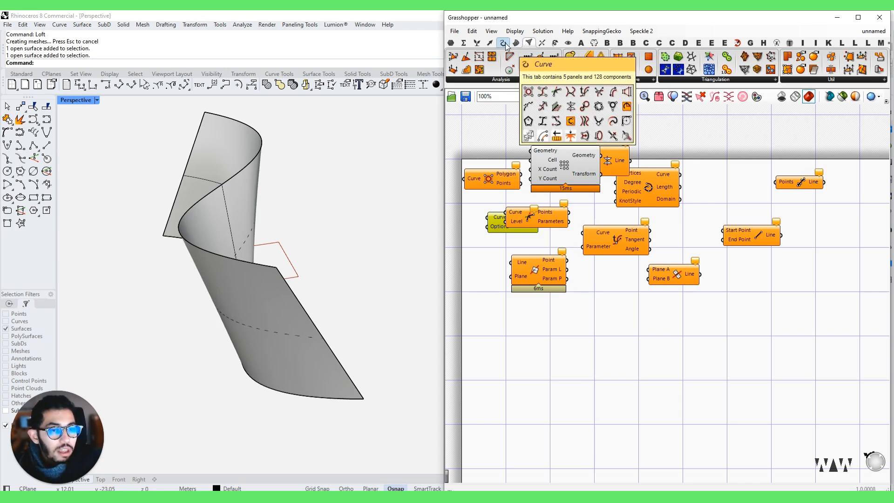
{"action": "left_click", "coordinate": [503, 43]}
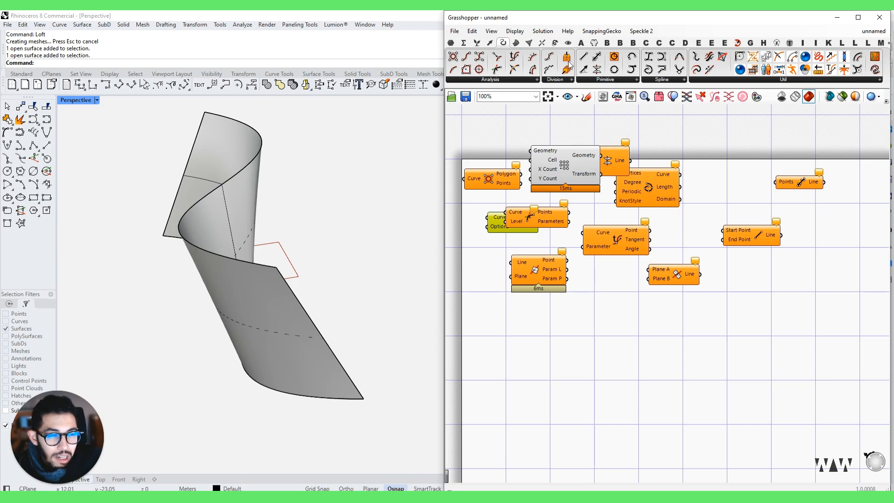
{"action": "left_click", "coordinate": [529, 43]}
{"action": "left_click", "coordinate": [542, 43]}
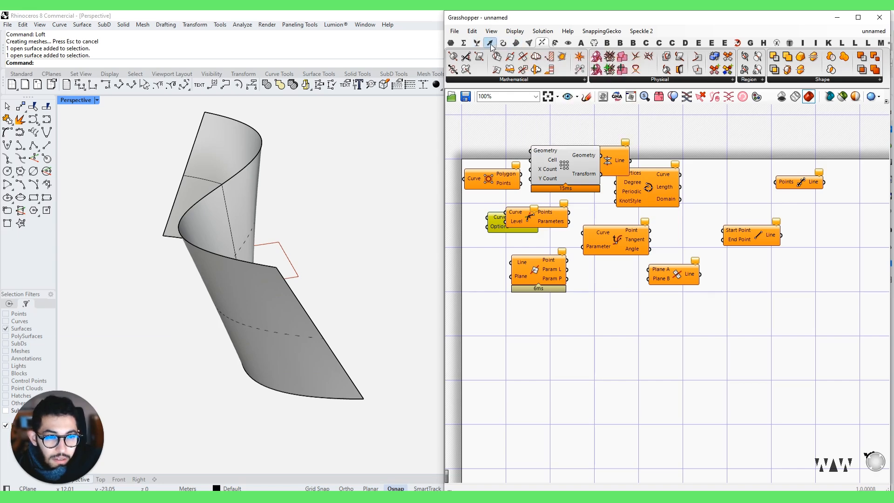
Step: Place the Addition component from the maths operators in the empty area below the other components
{"action": "left_click", "coordinate": [463, 43]}
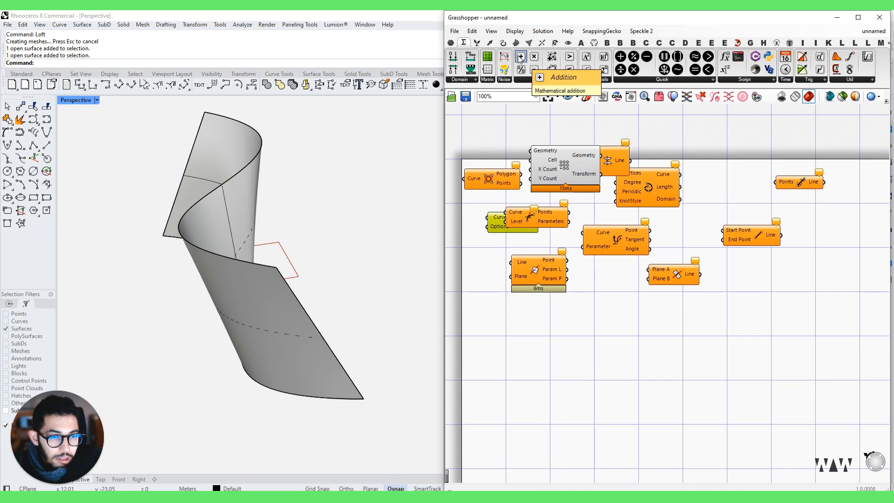
{"action": "left_click_drag", "start_coordinate": [520, 58], "coordinate": [610, 370]}
{"action": "scroll", "coordinate": [611, 371], "scroll_direction": "up", "scroll_amount": 3}
{"action": "scroll", "coordinate": [611, 369], "scroll_direction": "up", "scroll_amount": 2}
{"action": "right_click_drag", "start_coordinate": [589, 220], "coordinate": [590, 180]}
Step: Add a second Addition component through the canvas search with "addi" and delete it
{"action": "double_click", "coordinate": [792, 240]}
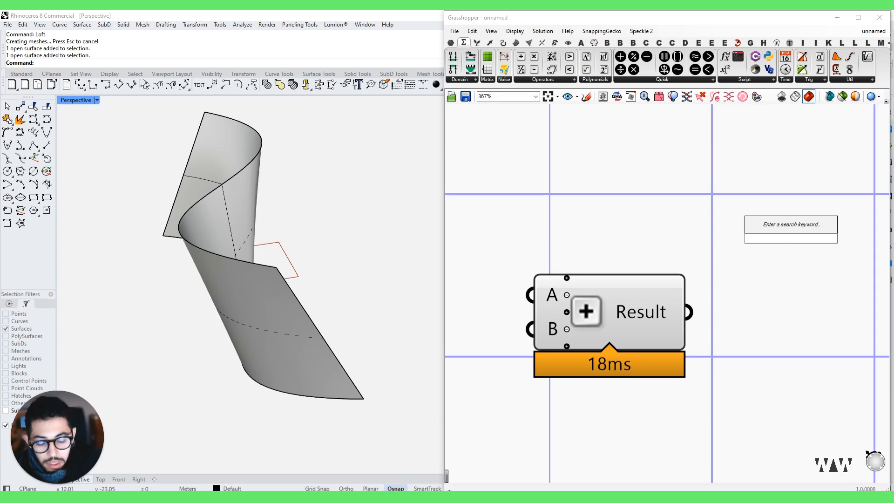
{"action": "type", "text": "addi"}
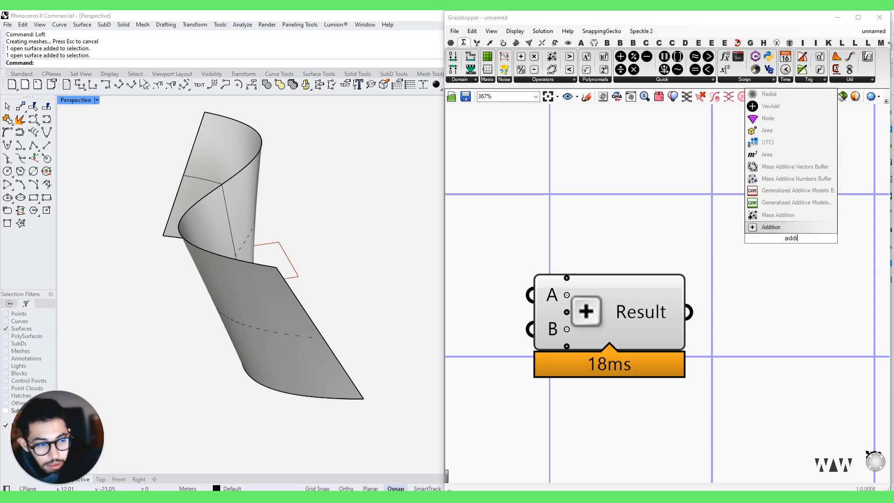
{"action": "key", "text": "Return"}
{"action": "left_click", "coordinate": [803, 263]}
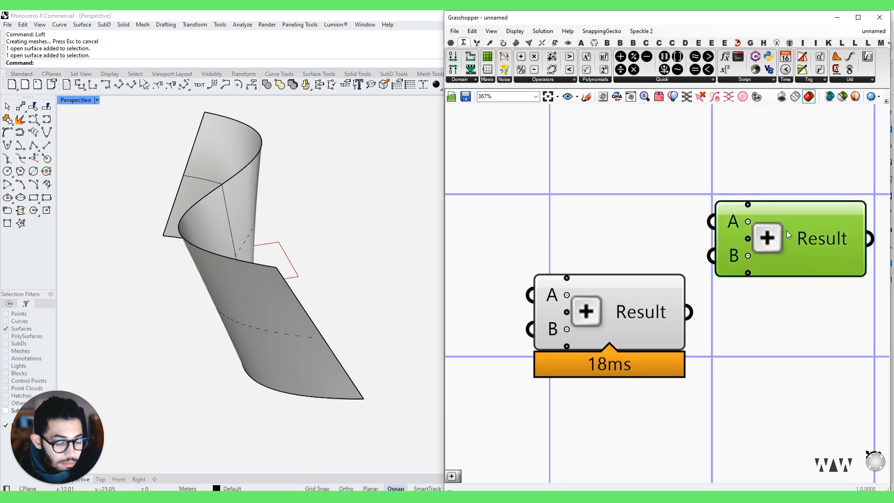
{"action": "key", "text": "Delete"}
Step: Place a number slider with value 15 through the canvas search and position it beside the Addition component
{"action": "double_click", "coordinate": [518, 174]}
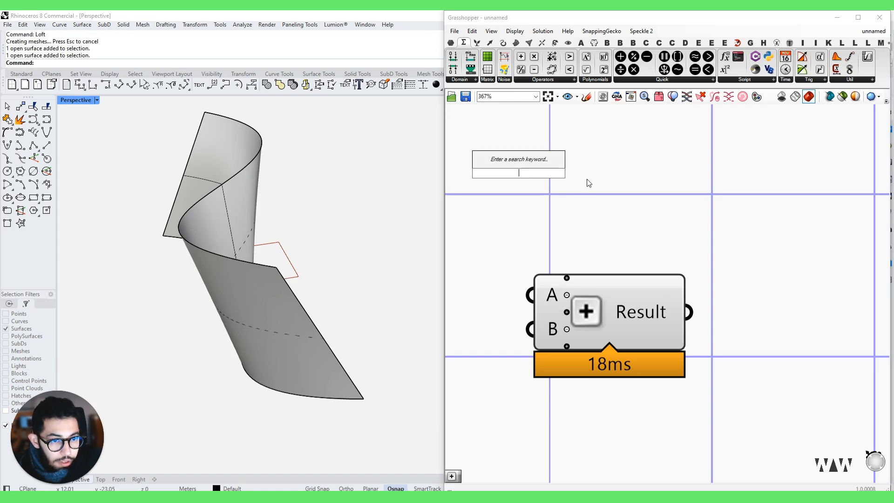
{"action": "scroll", "coordinate": [528, 204], "scroll_direction": "down", "scroll_amount": 2}
{"action": "right_click_drag", "start_coordinate": [529, 205], "coordinate": [614, 215]}
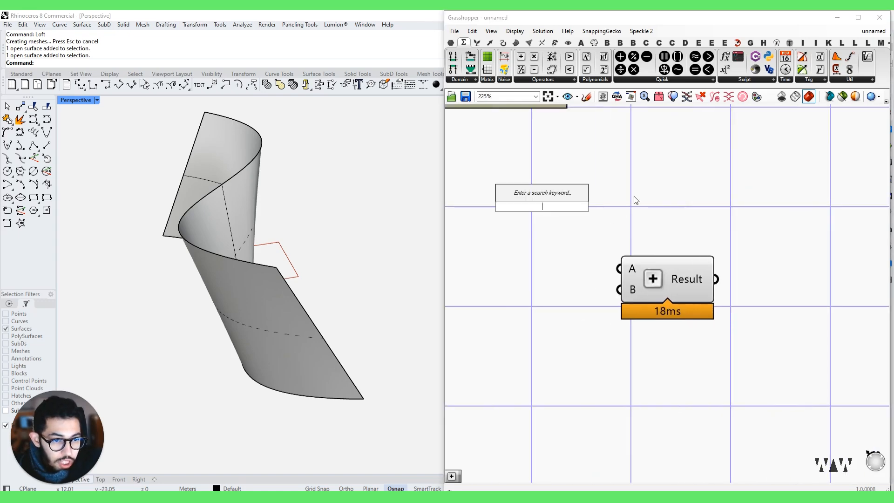
{"action": "type", "text": "15"}
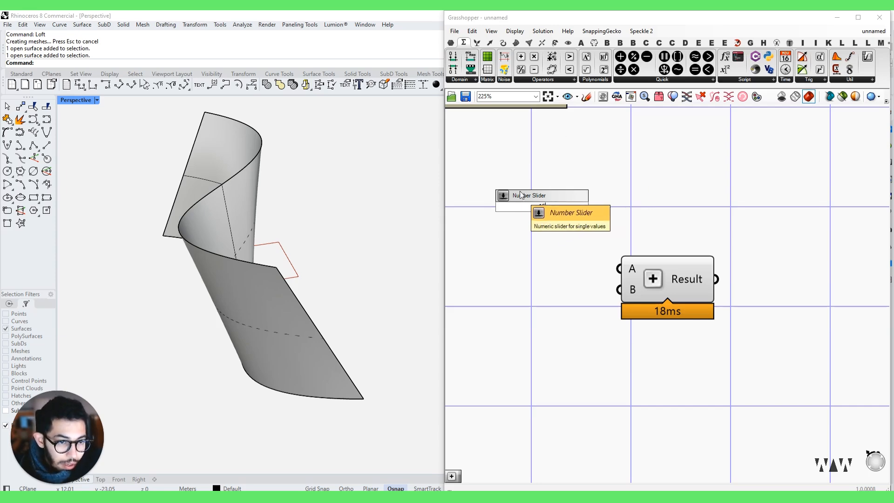
{"action": "left_click", "coordinate": [562, 200]}
{"action": "left_click_drag", "start_coordinate": [596, 204], "coordinate": [563, 231]}
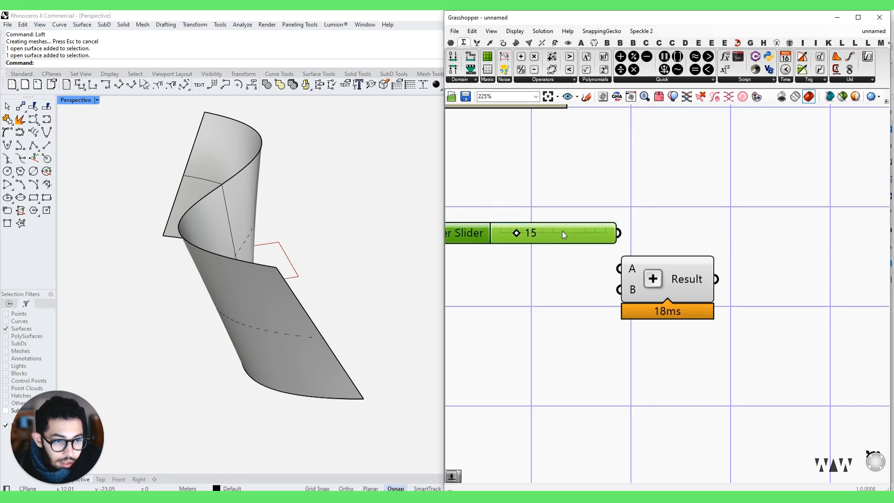
{"action": "right_click_drag", "start_coordinate": [563, 234], "coordinate": [640, 211]}
{"action": "left_click_drag", "start_coordinate": [587, 222], "coordinate": [638, 223]}
Step: Edit the number slider's value in place and enter 15 again
{"action": "double_click", "coordinate": [640, 221]}
{"action": "type", "text": "3158"}
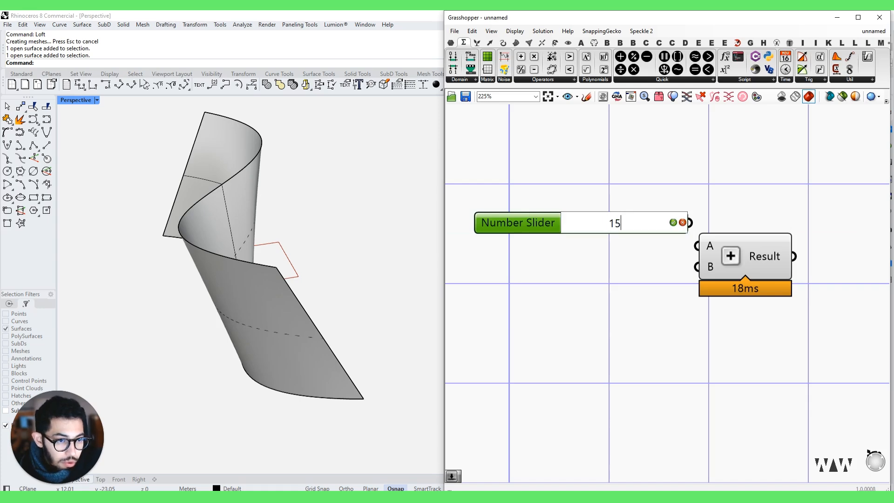
{"action": "key", "text": "ctrl+a"}
{"action": "type", "text": "15"}
{"action": "left_click", "coordinate": [674, 223]}
Step: Connect the 15 slider to Addition's input A and move the Addition component to line up with the wire
{"action": "left_click_drag", "start_coordinate": [686, 224], "coordinate": [679, 243]}
{"action": "left_click_drag", "start_coordinate": [691, 223], "coordinate": [694, 252]}
{"action": "right_click_drag", "start_coordinate": [782, 236], "coordinate": [672, 232]}
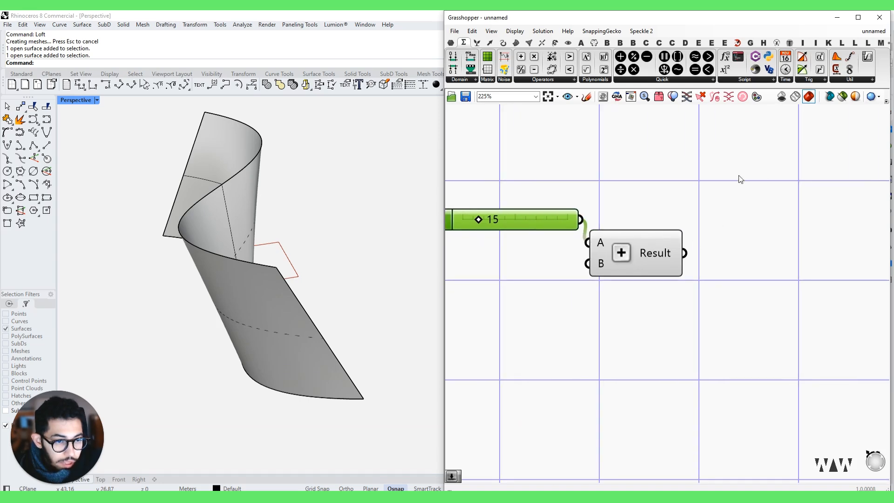
{"action": "left_click_drag", "start_coordinate": [602, 254], "coordinate": [643, 231]}
{"action": "left_click", "coordinate": [543, 275]}
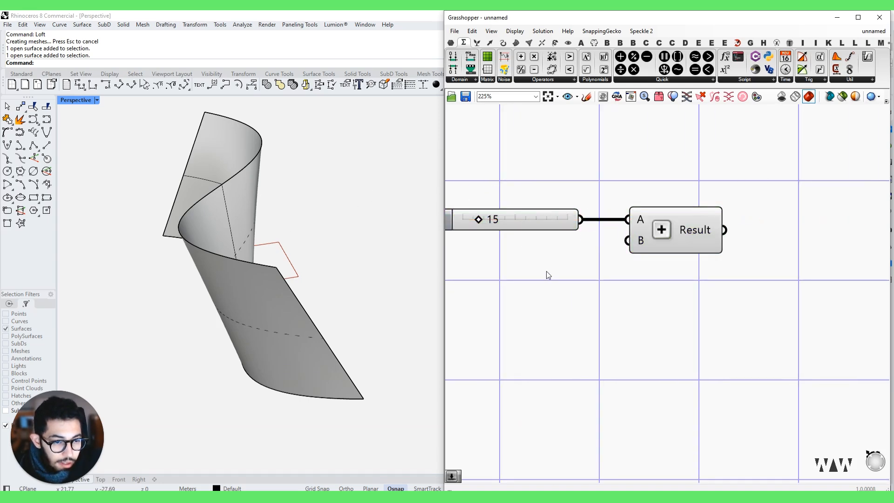
Step: Add a second number slider with value 6 below the first one and connect it to Addition's input B
{"action": "double_click", "coordinate": [551, 270]}
{"action": "type", "text": "slider"}
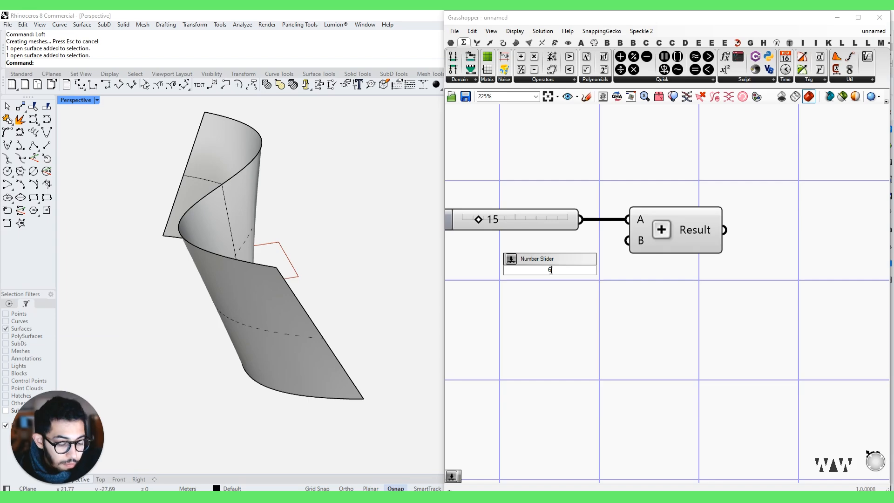
{"action": "key", "text": "Return"}
{"action": "left_click_drag", "start_coordinate": [628, 241], "coordinate": [474, 245]}
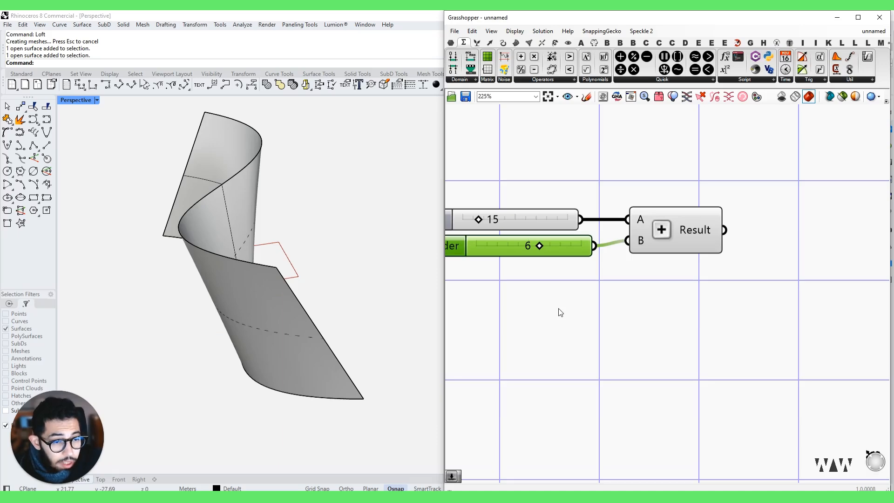
Step: Spread the two sliders apart vertically and move the Addition component further from them
{"action": "right_click_drag", "start_coordinate": [561, 204], "coordinate": [625, 201]}
{"action": "mouse_move", "coordinate": [724, 212]}
{"action": "left_mouse_down"}
{"action": "mouse_move", "coordinate": [725, 233]}
{"action": "mouse_move", "coordinate": [713, 220]}
{"action": "left_mouse_up"}
{"action": "left_click_drag", "start_coordinate": [585, 223], "coordinate": [585, 172]}
{"action": "left_click_drag", "start_coordinate": [616, 242], "coordinate": [616, 282]}
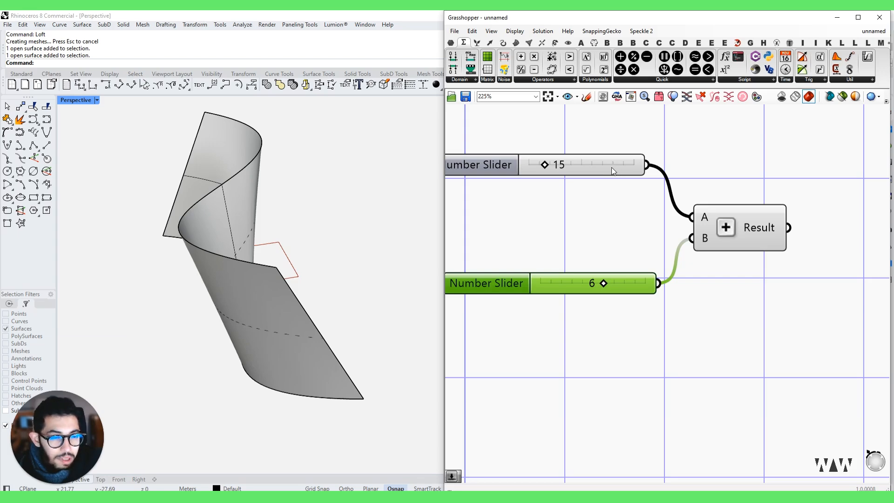
{"action": "right_click_drag", "start_coordinate": [690, 256], "coordinate": [592, 247]}
{"action": "left_click_drag", "start_coordinate": [643, 228], "coordinate": [683, 219]}
Step: Search the canvas for "bi", place the Bifocals component to label components by name, and move it away from the example
{"action": "double_click", "coordinate": [556, 357]}
{"action": "type", "text": "bi"}
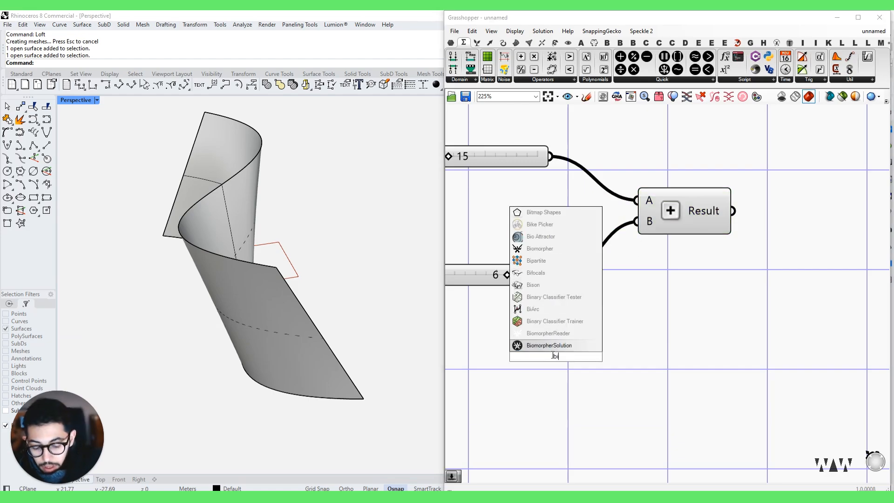
{"action": "left_click", "coordinate": [541, 346]}
{"action": "scroll", "coordinate": [546, 353], "scroll_direction": "up", "scroll_amount": 2}
{"action": "scroll", "coordinate": [542, 354], "scroll_direction": "down", "scroll_amount": 5}
{"action": "scroll", "coordinate": [546, 365], "scroll_direction": "up", "scroll_amount": 5}
{"action": "scroll", "coordinate": [545, 331], "scroll_direction": "down", "scroll_amount": 6}
{"action": "left_click_drag", "start_coordinate": [557, 326], "coordinate": [512, 187]}
Step: Select the two sliders with the Addition component and move them together further down the canvas
{"action": "scroll", "coordinate": [611, 301], "scroll_direction": "up", "scroll_amount": 2}
{"action": "right_click_drag", "start_coordinate": [626, 333], "coordinate": [698, 205]}
{"action": "scroll", "coordinate": [746, 224], "scroll_direction": "up", "scroll_amount": 1}
{"action": "left_click_drag", "start_coordinate": [783, 231], "coordinate": [535, 360]}
{"action": "left_click_drag", "start_coordinate": [725, 293], "coordinate": [716, 402]}
{"action": "right_click_drag", "start_coordinate": [616, 373], "coordinate": [602, 294]}
{"action": "left_click", "coordinate": [702, 227]}
{"action": "scroll", "coordinate": [544, 324], "scroll_direction": "up", "scroll_amount": 2}
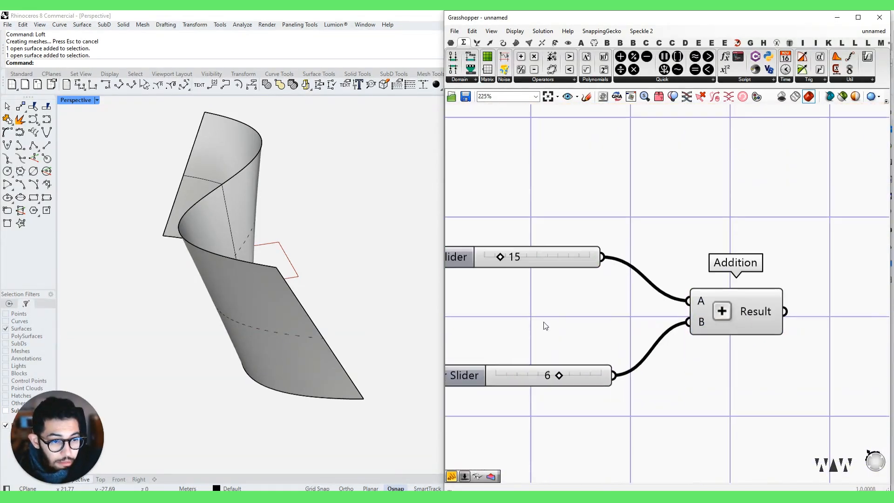
Step: Place a Panel from the input parameters in the free space beside the Addition component's output
{"action": "scroll", "coordinate": [763, 279], "scroll_direction": "up", "scroll_amount": 4}
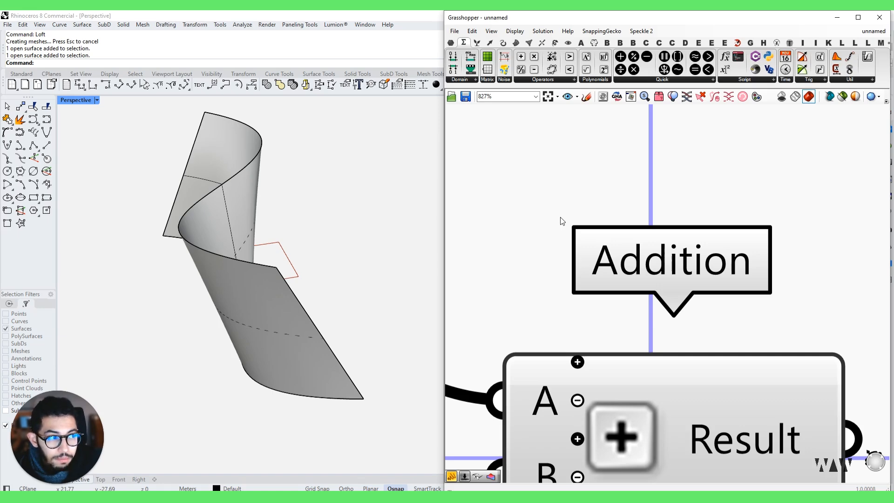
{"action": "scroll", "coordinate": [565, 214], "scroll_direction": "down", "scroll_amount": 4}
{"action": "right_click_drag", "start_coordinate": [554, 166], "coordinate": [738, 169]}
{"action": "right_click_drag", "start_coordinate": [585, 228], "coordinate": [584, 201]}
{"action": "right_click_drag", "start_coordinate": [850, 259], "coordinate": [665, 233]}
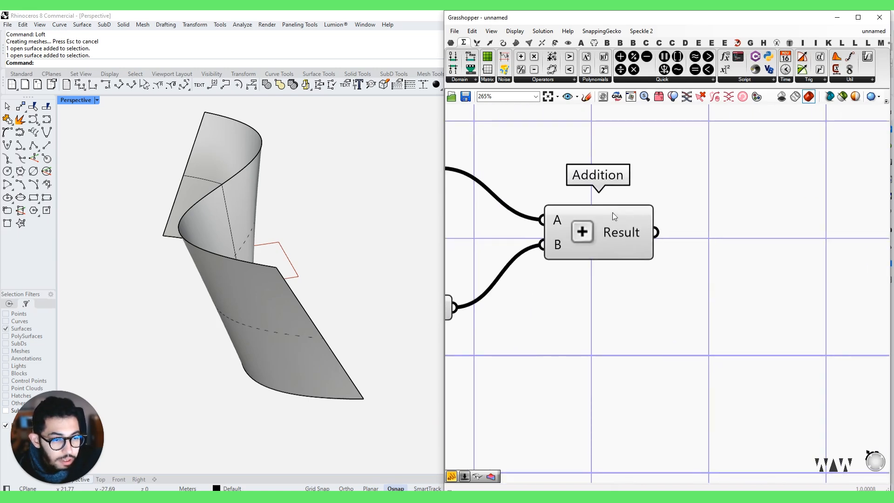
{"action": "mouse_move", "coordinate": [623, 231]}
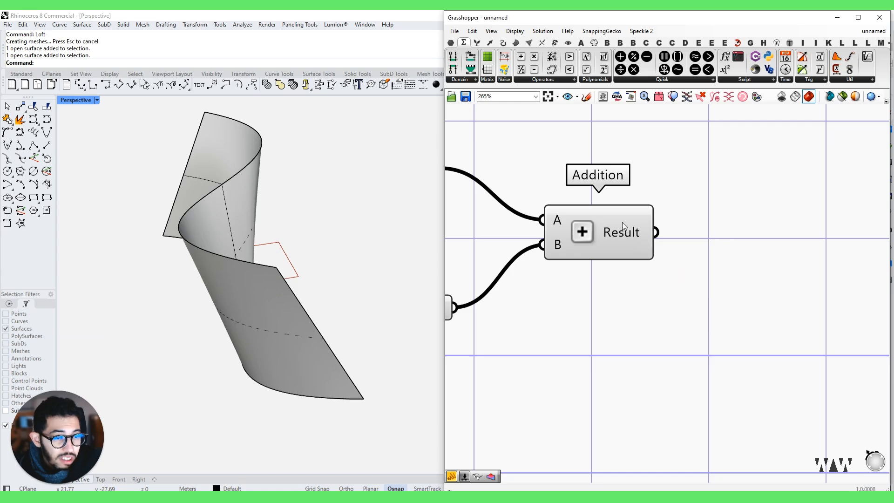
{"action": "left_click", "coordinate": [454, 43]}
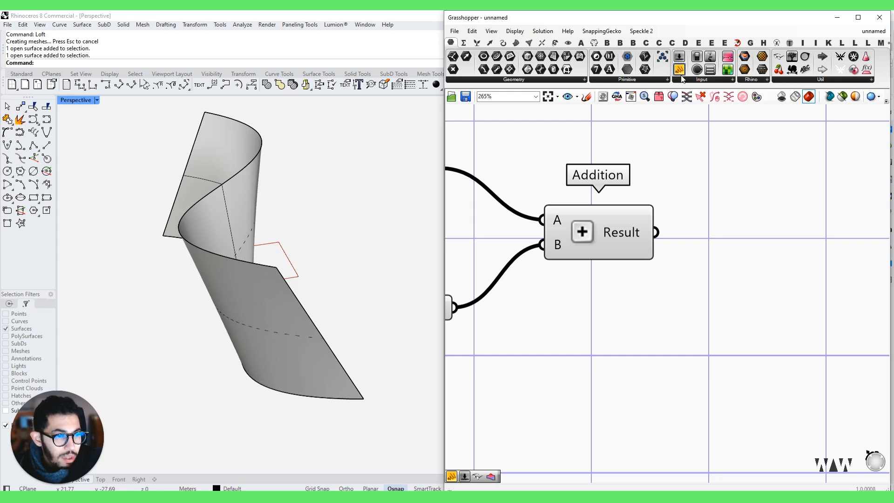
{"action": "left_click_drag", "start_coordinate": [679, 69], "coordinate": [803, 222]}
{"action": "right_click_drag", "start_coordinate": [746, 232], "coordinate": [637, 270]}
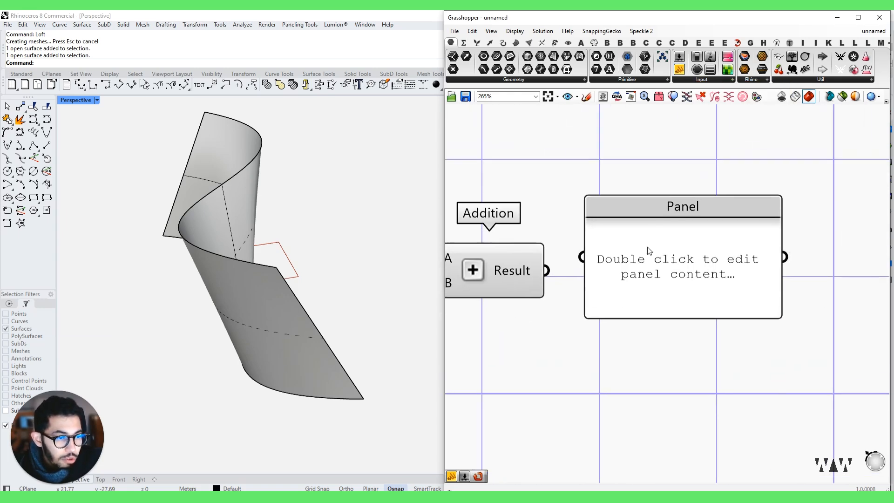
Step: Add a second Panel by searching the canvas for "panel" and move it up and away from the first one
{"action": "double_click", "coordinate": [638, 161]}
{"action": "type", "text": "panel"}
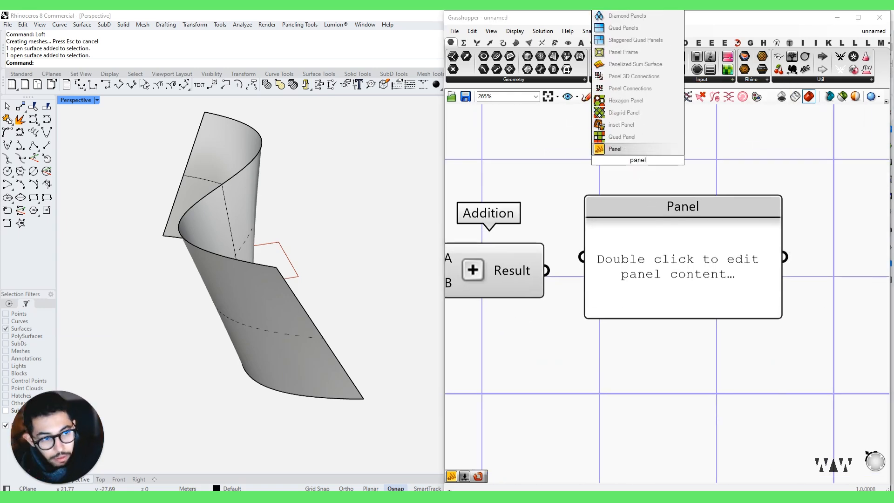
{"action": "key", "text": "Return"}
{"action": "left_click_drag", "start_coordinate": [613, 167], "coordinate": [818, 190]}
{"action": "left_click", "coordinate": [554, 418]}
Step: Add a third Panel by entering the quotation mark shortcut in the canvas search
{"action": "double_click", "coordinate": [616, 338]}
{"action": "type", "text": "\""}
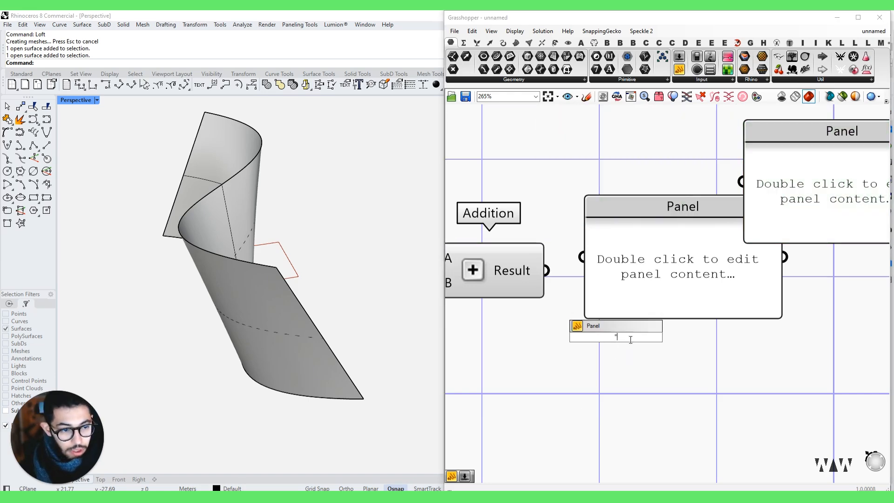
{"action": "double_click", "coordinate": [621, 337]}
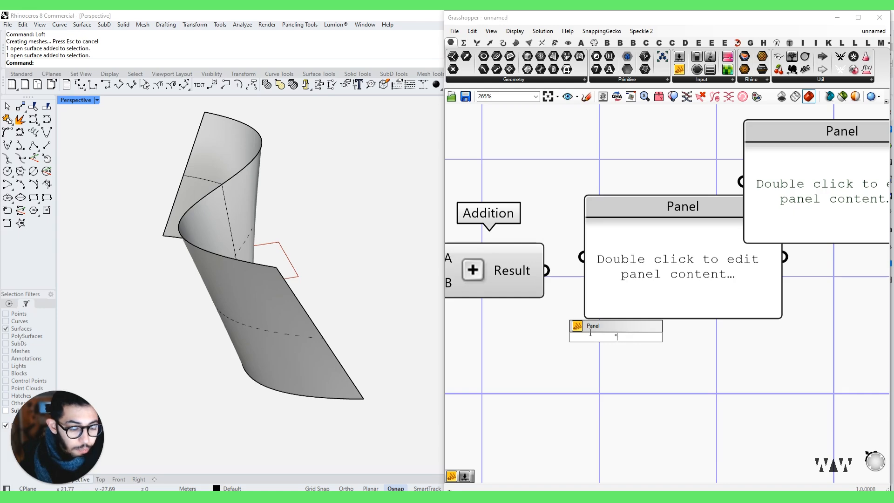
{"action": "key", "text": "Return"}
Step: Delete the first two Panels, keeping only the one added with the quotation mark
{"action": "left_click", "coordinate": [625, 241]}
{"action": "key", "text": "Delete"}
{"action": "left_click", "coordinate": [764, 176]}
{"action": "key", "text": "Delete"}
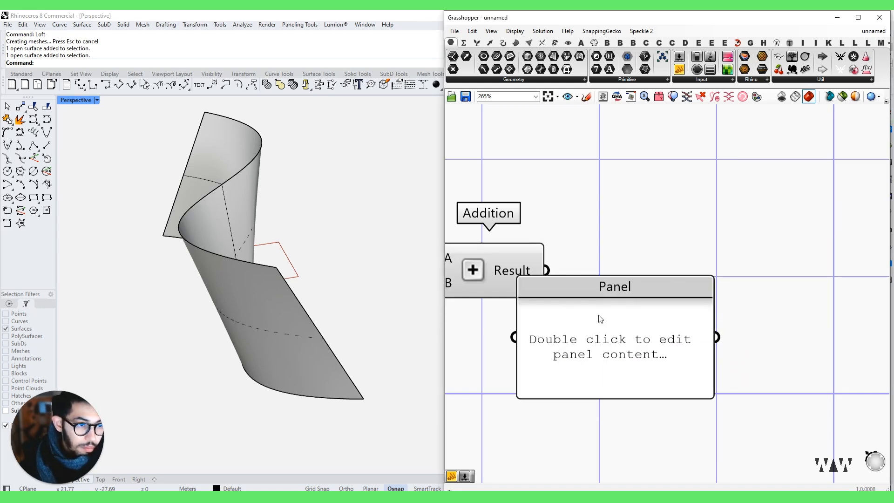
Step: Connect Addition's Result to the remaining Panel and line up the Panel and the lower slider with the other components
{"action": "left_click_drag", "start_coordinate": [630, 292], "coordinate": [739, 251]}
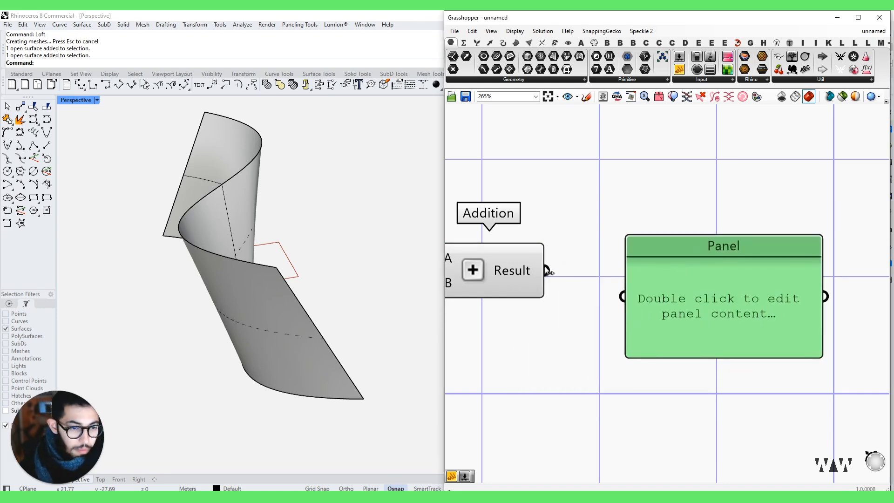
{"action": "right_click_drag", "start_coordinate": [550, 271], "coordinate": [687, 281]}
{"action": "scroll", "coordinate": [659, 275], "scroll_direction": "down", "scroll_amount": 4}
{"action": "left_click_drag", "start_coordinate": [824, 304], "coordinate": [802, 289]}
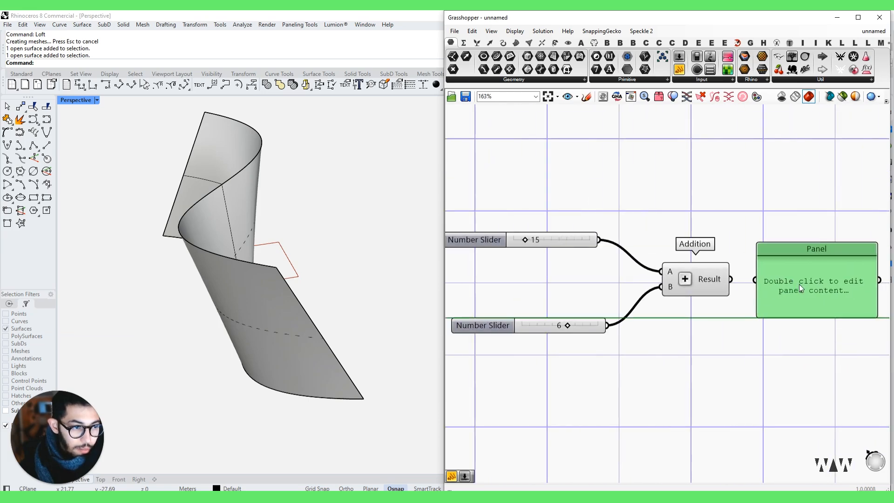
{"action": "left_click_drag", "start_coordinate": [730, 279], "coordinate": [763, 280]}
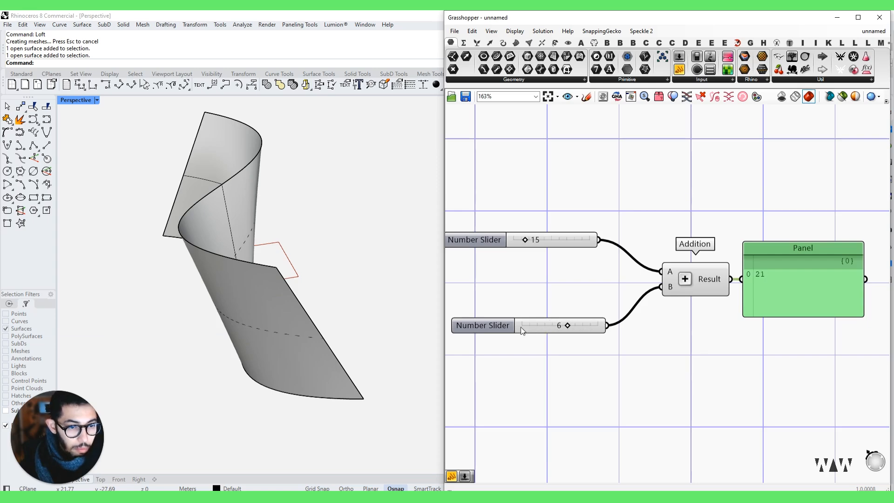
{"action": "left_click_drag", "start_coordinate": [529, 329], "coordinate": [524, 307]}
{"action": "mouse_move", "coordinate": [789, 285]}
{"action": "left_mouse_down"}
{"action": "mouse_move", "coordinate": [794, 279]}
{"action": "mouse_move", "coordinate": [781, 285]}
{"action": "left_mouse_up"}
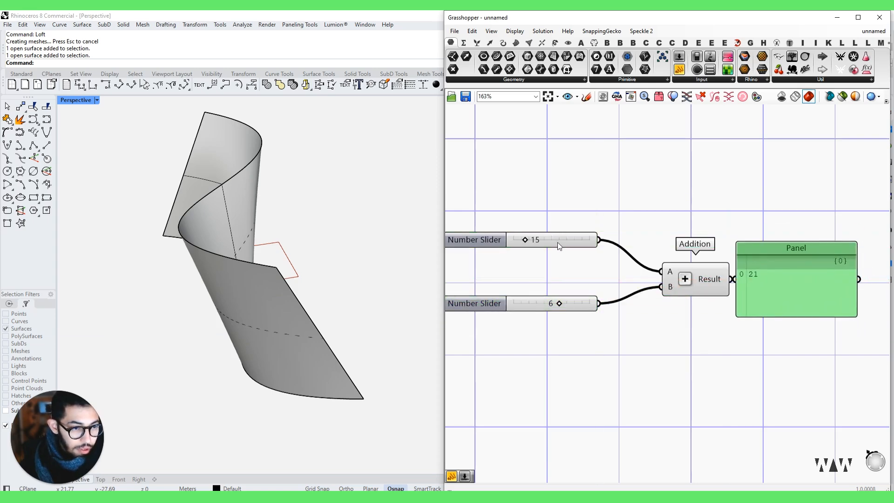
Step: Set the number slider feeding Addition's input A to 30
{"action": "left_click", "coordinate": [529, 241]}
{"action": "left_click_drag", "start_coordinate": [528, 240], "coordinate": [543, 239]}
{"action": "left_click_drag", "start_coordinate": [596, 252], "coordinate": [555, 252]}
{"action": "right_click_drag", "start_coordinate": [599, 210], "coordinate": [565, 212]}
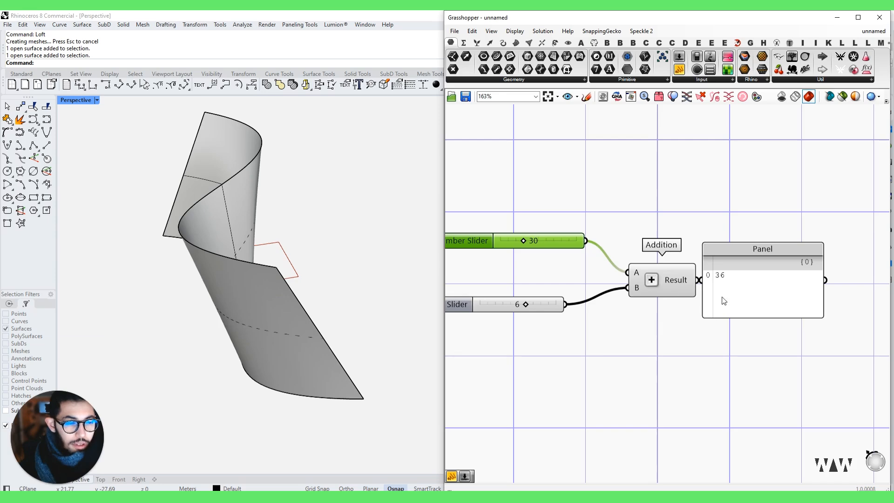
Step: Space out the Panel, the Addition component and the 30 slider so the connecting wires are easier to follow
{"action": "left_click_drag", "start_coordinate": [716, 309], "coordinate": [751, 309]}
{"action": "left_click_drag", "start_coordinate": [646, 289], "coordinate": [640, 268]}
{"action": "mouse_move", "coordinate": [560, 241]}
{"action": "left_mouse_down"}
{"action": "mouse_move", "coordinate": [552, 245]}
{"action": "mouse_move", "coordinate": [561, 250]}
{"action": "left_mouse_up"}
{"action": "mouse_move", "coordinate": [672, 280]}
{"action": "left_mouse_down"}
{"action": "mouse_move", "coordinate": [685, 280]}
{"action": "mouse_move", "coordinate": [667, 280]}
{"action": "left_mouse_up"}
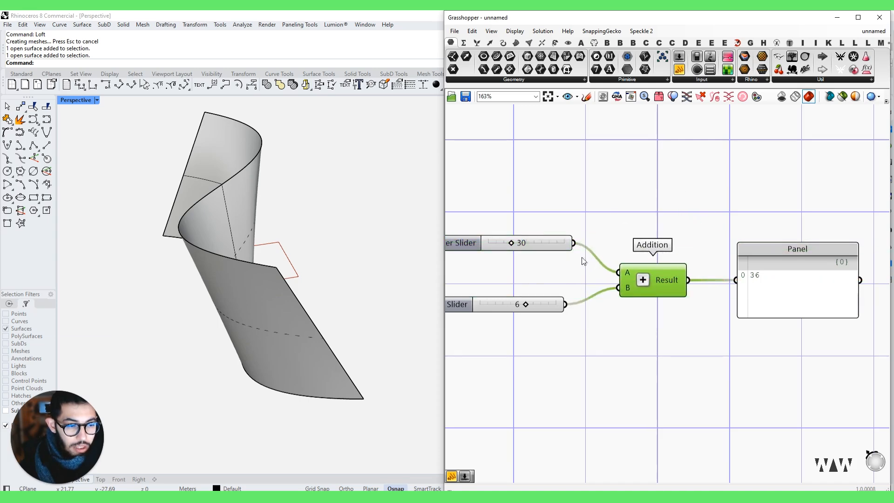
Step: Examine the Addition component's inputs A and B, its Result output and the connected Panel
{"action": "scroll", "coordinate": [634, 284], "scroll_direction": "up", "scroll_amount": 7}
{"action": "scroll", "coordinate": [662, 351], "scroll_direction": "down", "scroll_amount": 5}
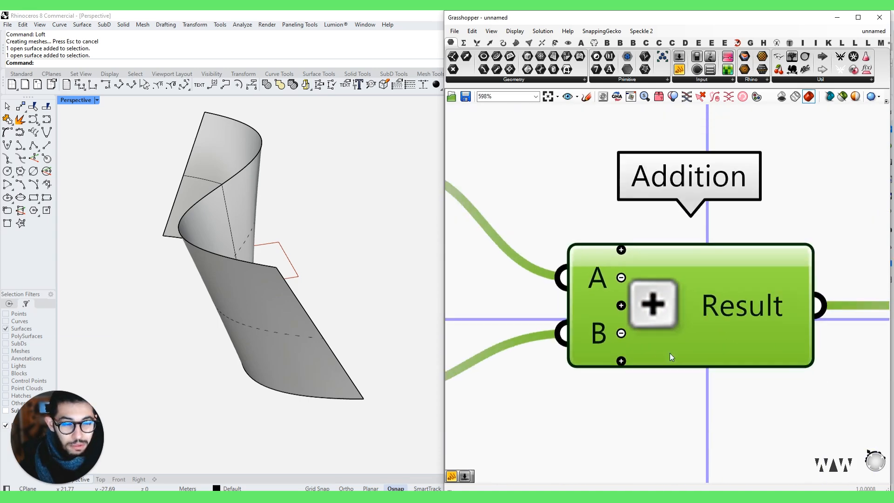
{"action": "right_click_drag", "start_coordinate": [675, 403], "coordinate": [585, 377]}
{"action": "scroll", "coordinate": [560, 237], "scroll_direction": "up", "scroll_amount": 5}
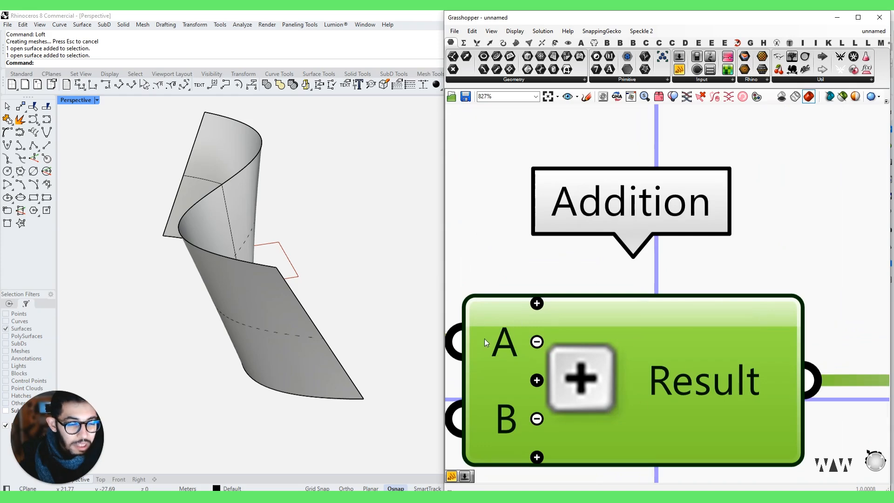
{"action": "scroll", "coordinate": [694, 322], "scroll_direction": "down", "scroll_amount": 3}
{"action": "right_click_drag", "start_coordinate": [689, 323], "coordinate": [556, 307]}
{"action": "scroll", "coordinate": [611, 321], "scroll_direction": "down", "scroll_amount": 5}
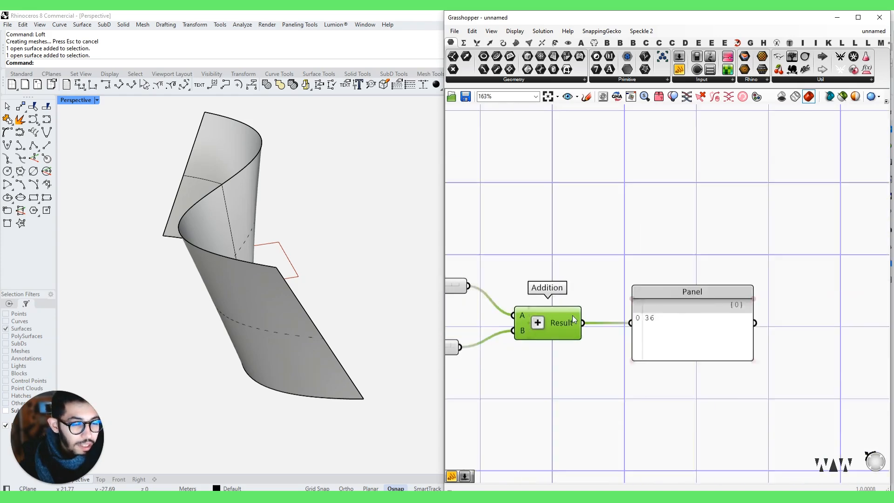
{"action": "scroll", "coordinate": [239, 312], "scroll_direction": "down", "scroll_amount": 3}
Step: Delete the lofted surface in the Rhino viewport and the leftover components above the Addition example in Grasshopper
{"action": "left_click", "coordinate": [230, 308]}
{"action": "key", "text": "Delete"}
{"action": "scroll", "coordinate": [244, 284], "scroll_direction": "up", "scroll_amount": 1}
{"action": "scroll", "coordinate": [574, 301], "scroll_direction": "down", "scroll_amount": 5}
{"action": "left_click_drag", "start_coordinate": [699, 139], "coordinate": [471, 215]}
{"action": "key", "text": "Delete"}
Step: Search the canvas for "loft" and place the Loft component above the Addition example
{"action": "scroll", "coordinate": [535, 217], "scroll_direction": "up", "scroll_amount": 4}
{"action": "double_click", "coordinate": [524, 195]}
{"action": "scroll", "coordinate": [253, 224], "scroll_direction": "up", "scroll_amount": 2}
{"action": "double_click", "coordinate": [524, 173]}
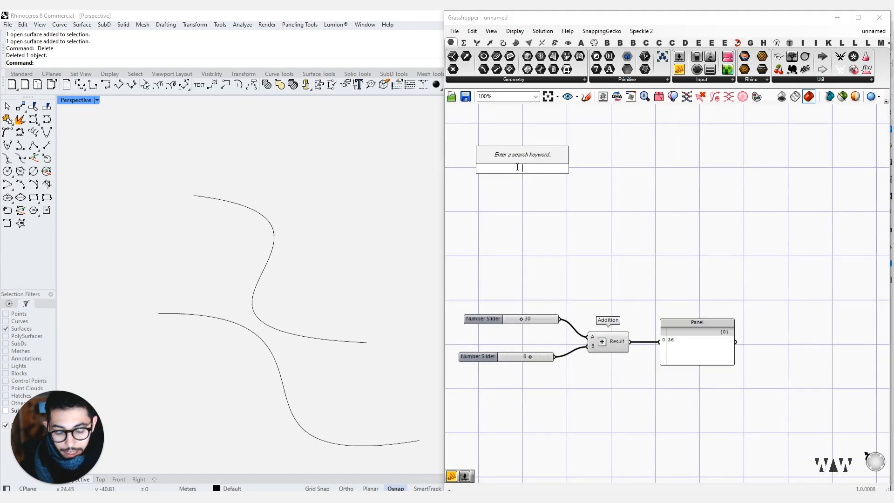
{"action": "type", "text": "loft"}
{"action": "left_click", "coordinate": [487, 157]}
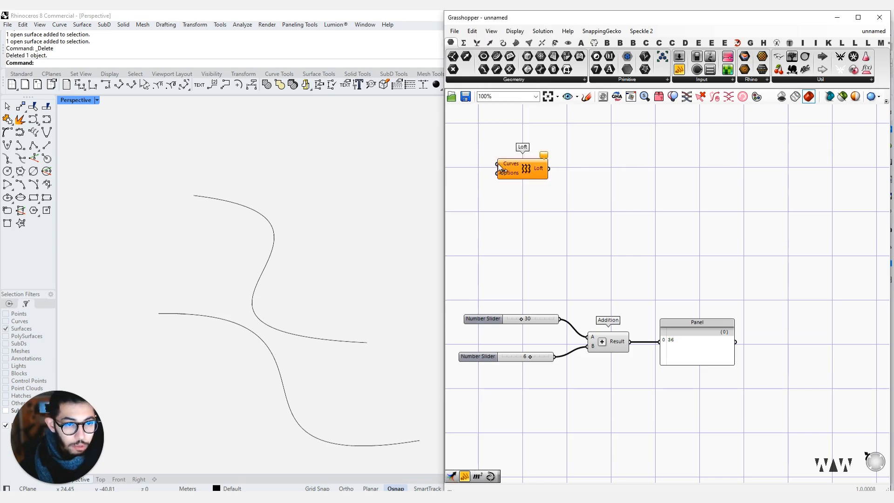
Step: Move the Loft component further up the canvas, away from the Addition example
{"action": "scroll", "coordinate": [582, 270], "scroll_direction": "up", "scroll_amount": 4}
{"action": "right_click_drag", "start_coordinate": [584, 269], "coordinate": [613, 330]}
{"action": "left_click_drag", "start_coordinate": [675, 346], "coordinate": [671, 223]}
{"action": "scroll", "coordinate": [600, 269], "scroll_direction": "down", "scroll_amount": 3}
{"action": "right_click_drag", "start_coordinate": [599, 270], "coordinate": [677, 361]}
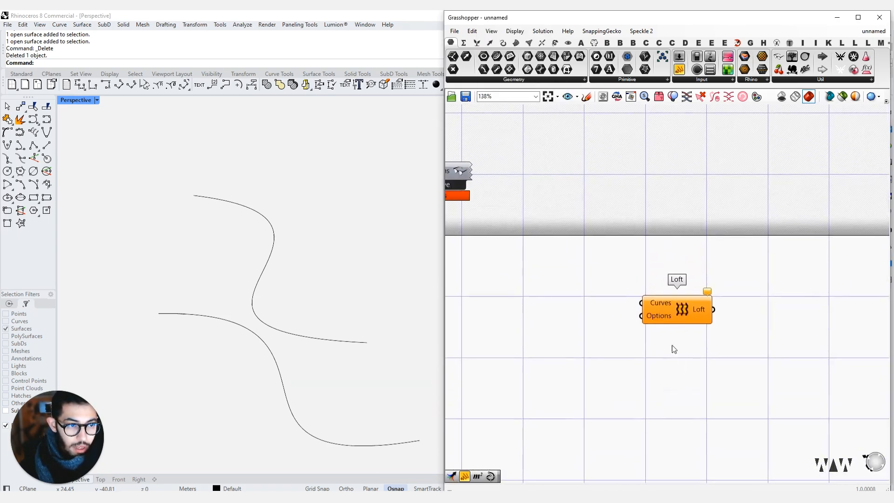
{"action": "scroll", "coordinate": [661, 303], "scroll_direction": "up", "scroll_amount": 3}
Step: Switch to the Rhino viewport and inspect the two open curves by selecting each one and viewing them from different angles
{"action": "right_click_drag", "start_coordinate": [317, 291], "coordinate": [206, 283]}
{"action": "left_click", "coordinate": [228, 245]}
{"action": "left_click", "coordinate": [247, 339]}
{"action": "left_click", "coordinate": [245, 236]}
{"action": "double_click", "coordinate": [549, 208]}
{"action": "left_click", "coordinate": [316, 229]}
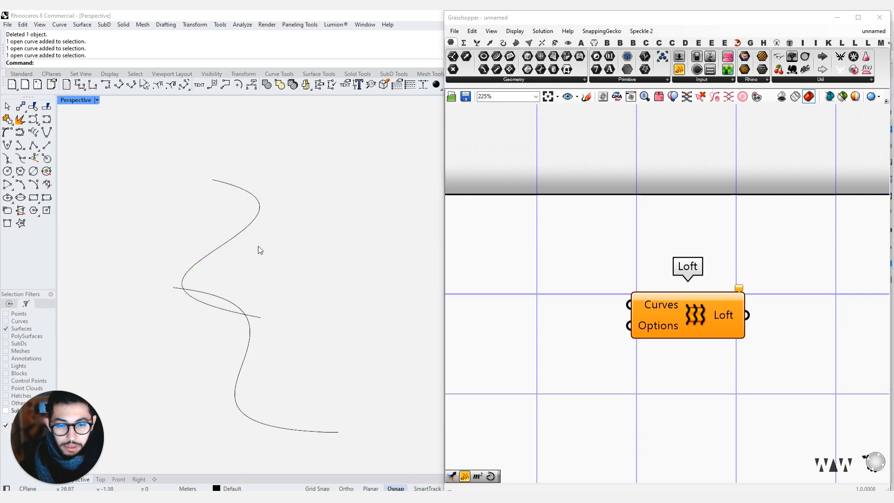
{"action": "right_click_drag", "start_coordinate": [169, 236], "coordinate": [221, 231]}
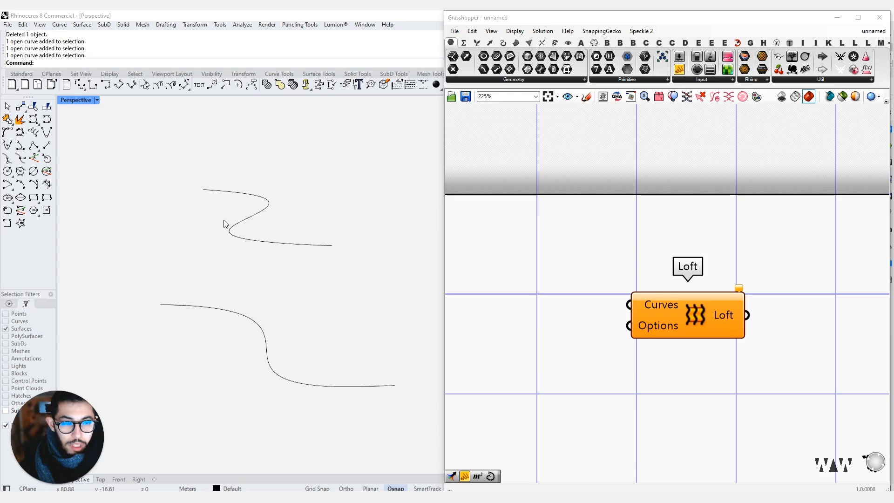
Step: Examine the two open curves in the Rhino viewport and the unconnected Loft component in Grasshopper by selecting them
{"action": "left_click", "coordinate": [304, 243]}
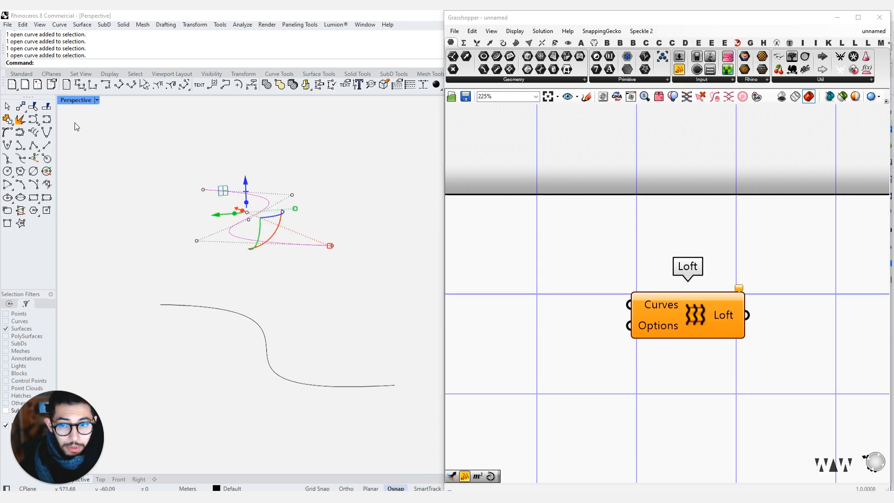
{"action": "key", "text": "Escape"}
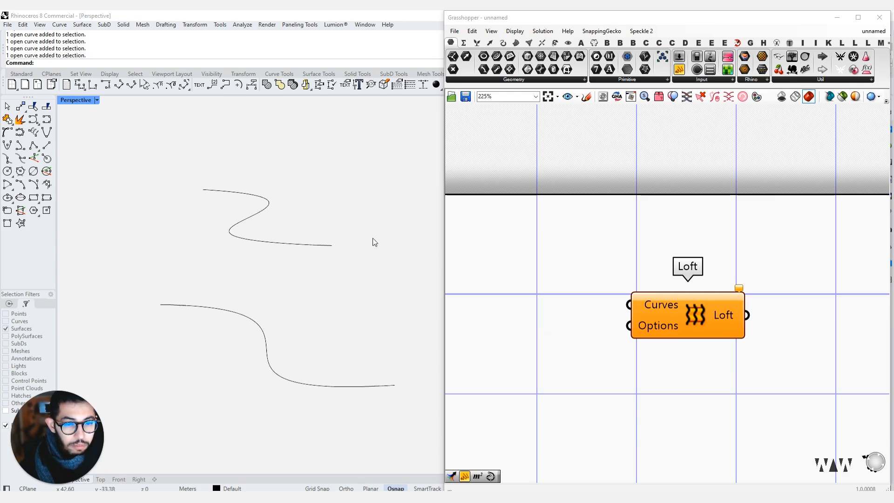
{"action": "left_click_drag", "start_coordinate": [389, 154], "coordinate": [131, 382]}
{"action": "left_click_drag", "start_coordinate": [371, 152], "coordinate": [210, 345]}
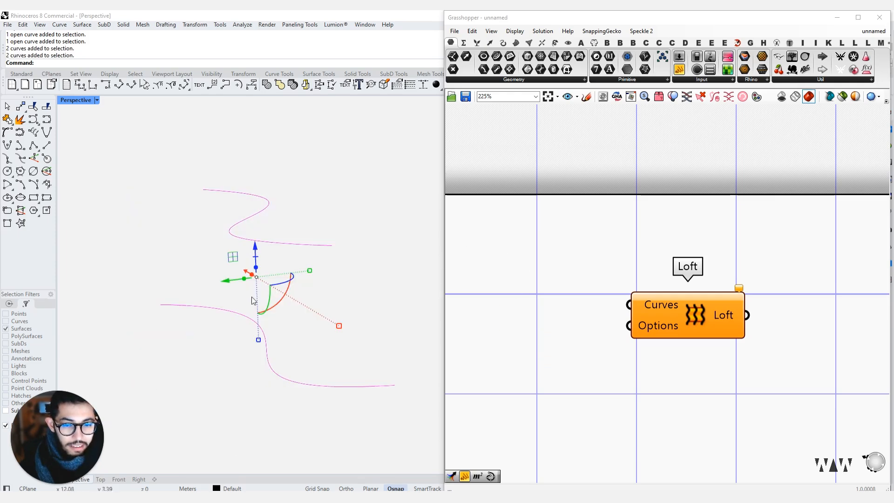
{"action": "right_click_drag", "start_coordinate": [555, 214], "coordinate": [590, 148]}
{"action": "left_click_drag", "start_coordinate": [728, 232], "coordinate": [704, 259]}
{"action": "left_click", "coordinate": [510, 227]}
{"action": "left_click", "coordinate": [333, 214]}
{"action": "left_click_drag", "start_coordinate": [684, 274], "coordinate": [647, 254]}
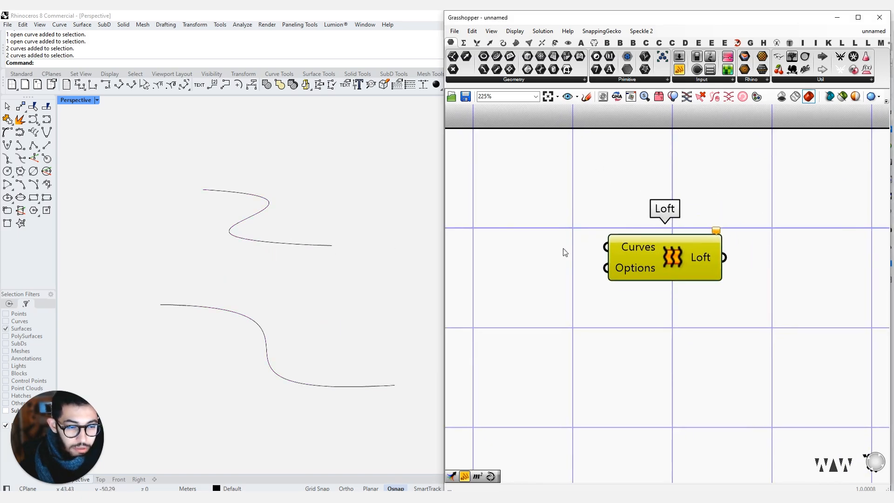
{"action": "left_click", "coordinate": [281, 245]}
{"action": "left_click", "coordinate": [267, 328]}
{"action": "left_click", "coordinate": [302, 244]}
{"action": "left_click", "coordinate": [281, 276]}
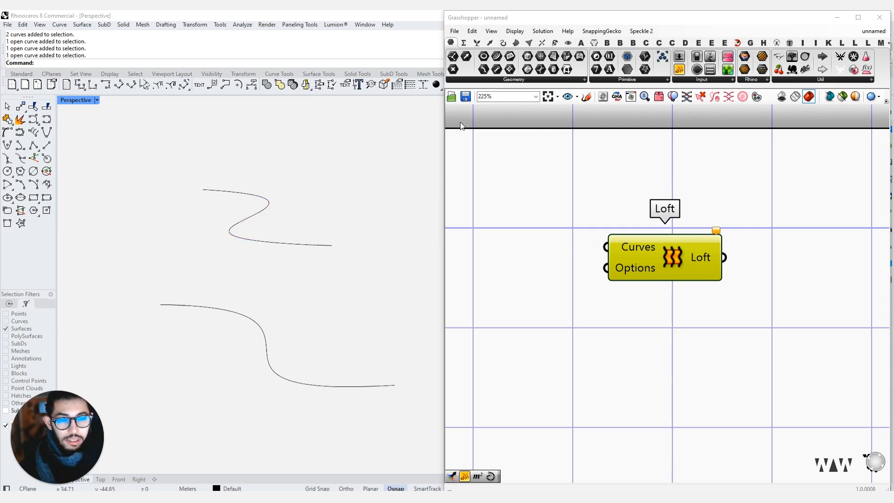
Step: Place a Curve parameter from the Geometry components on the canvas beside the Loft component
{"action": "left_click", "coordinate": [531, 141]}
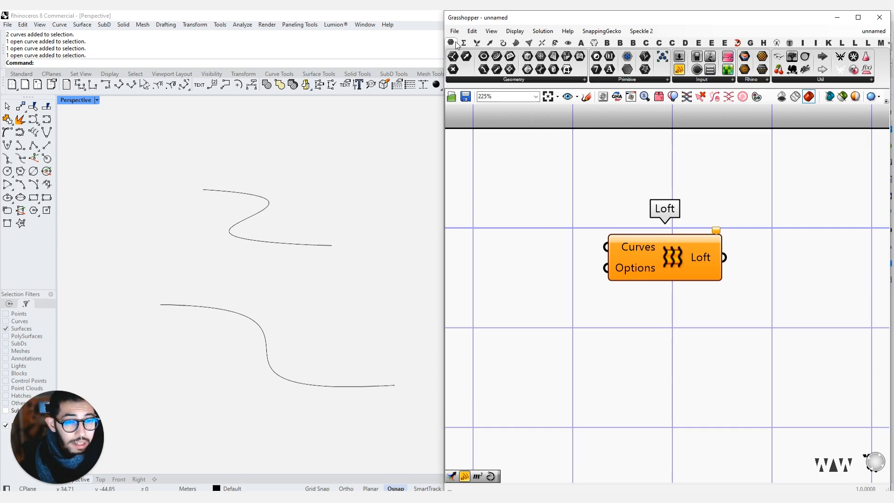
{"action": "mouse_move", "coordinate": [452, 40]}
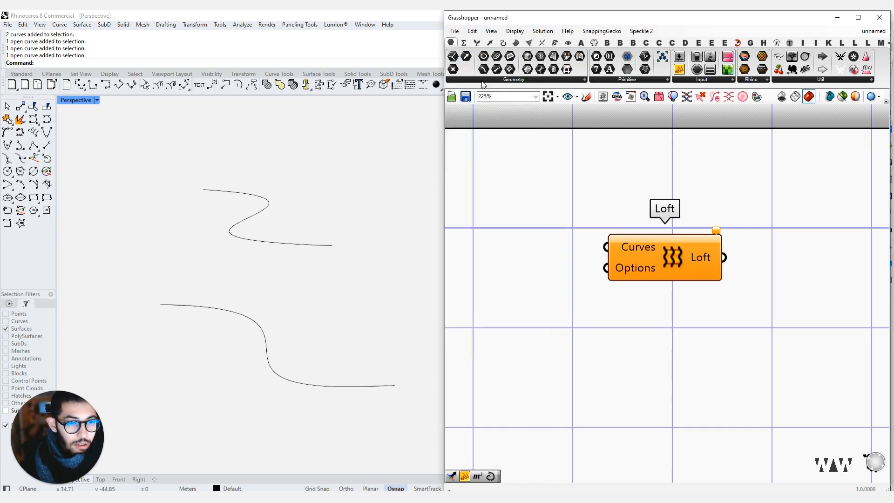
{"action": "left_click", "coordinate": [484, 81]}
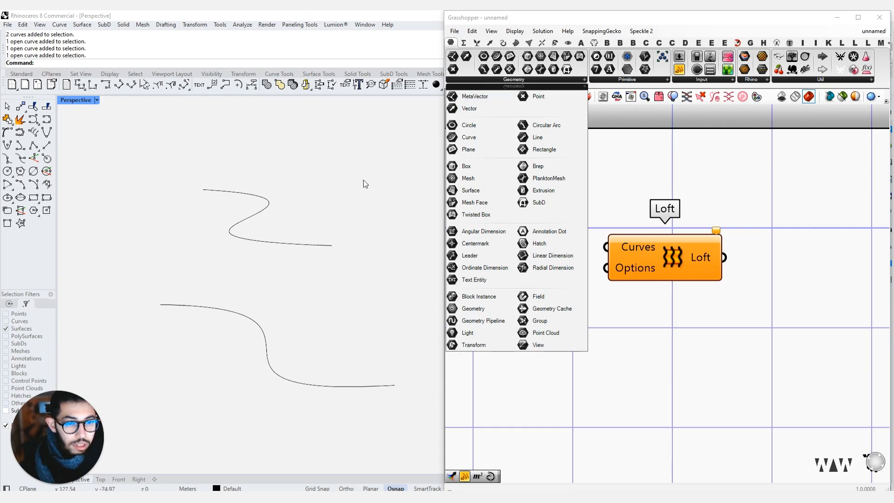
{"action": "left_click", "coordinate": [465, 136]}
{"action": "left_click", "coordinate": [505, 223]}
{"action": "scroll", "coordinate": [498, 219], "scroll_direction": "up", "scroll_amount": 10}
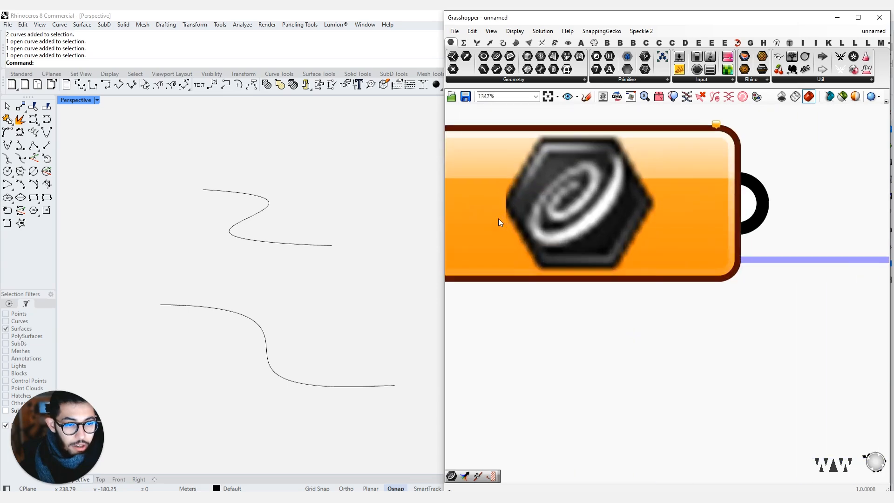
{"action": "right_click_drag", "start_coordinate": [573, 186], "coordinate": [582, 246]}
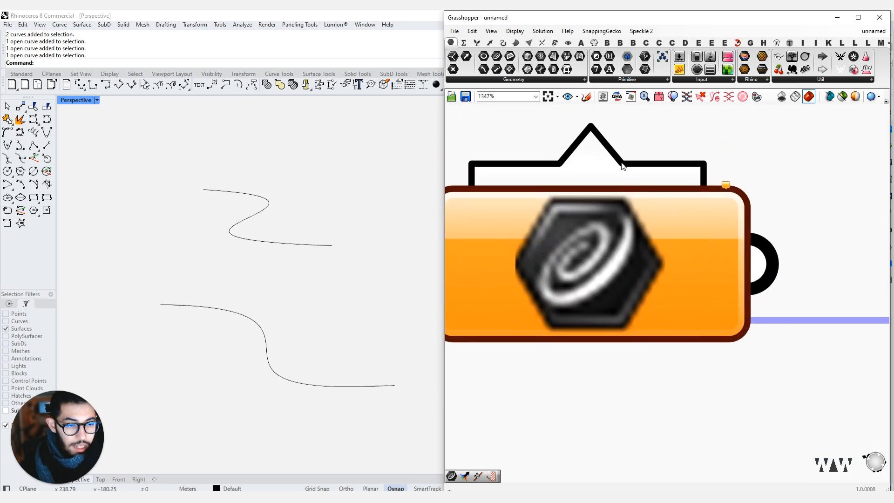
{"action": "scroll", "coordinate": [623, 166], "scroll_direction": "down", "scroll_amount": 6}
Step: Move the Curve parameter farther from the Loft component's inputs and place a copy of it below
{"action": "left_click_drag", "start_coordinate": [611, 212], "coordinate": [555, 226]}
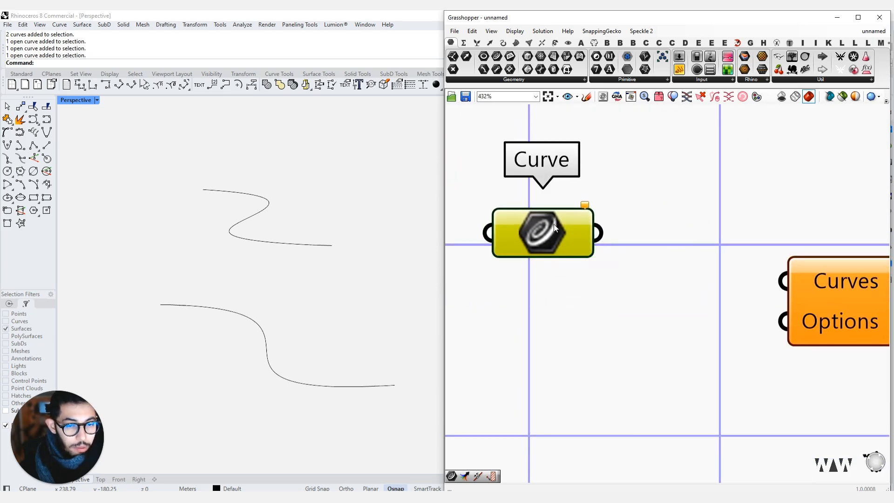
{"action": "scroll", "coordinate": [626, 230], "scroll_direction": "down", "scroll_amount": 3}
{"action": "left_click_drag", "start_coordinate": [622, 231], "coordinate": [606, 334]}
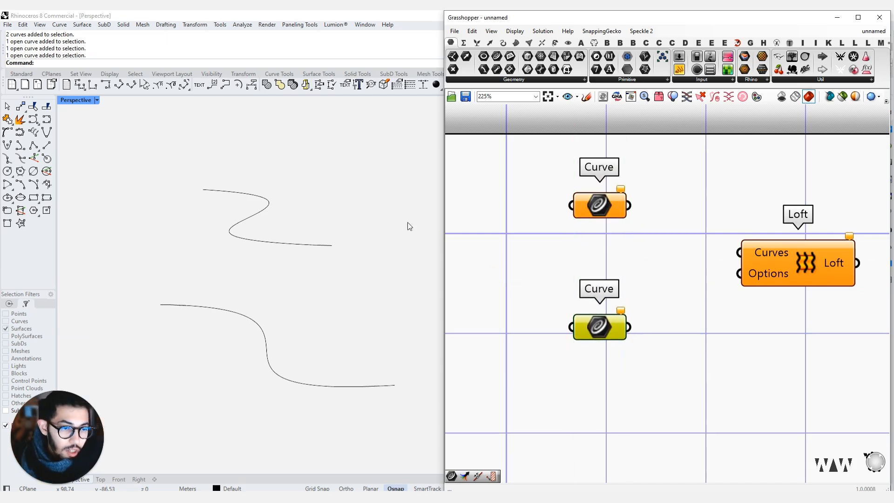
Step: Reference the lower Rhino curve in the lower Curve parameter as its single curve
{"action": "left_click", "coordinate": [291, 382]}
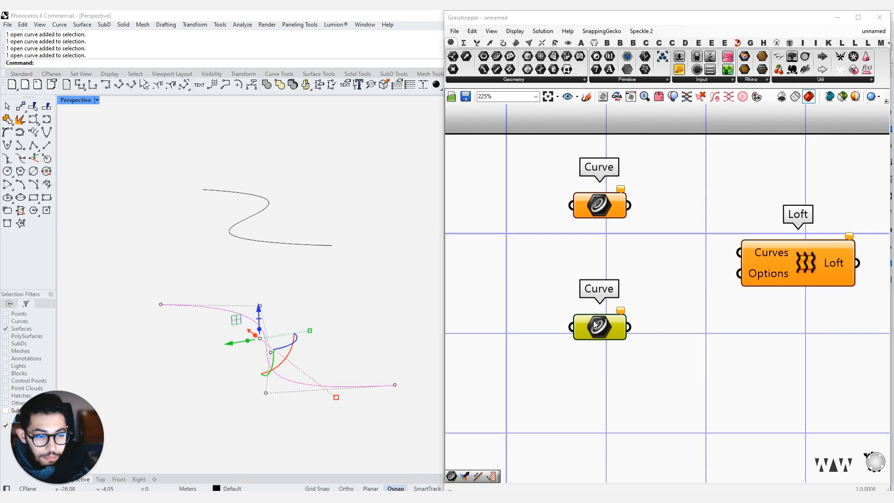
{"action": "left_click", "coordinate": [495, 365]}
{"action": "left_click", "coordinate": [340, 319]}
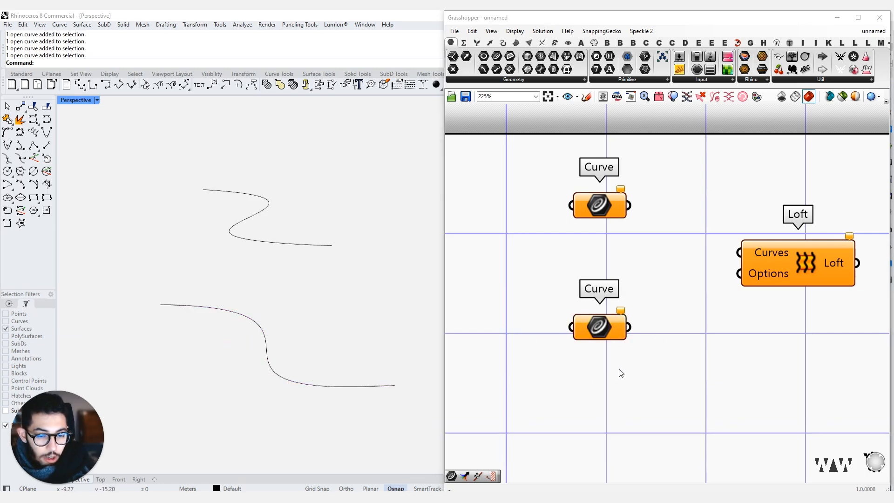
{"action": "right_click_drag", "start_coordinate": [617, 370], "coordinate": [599, 346]}
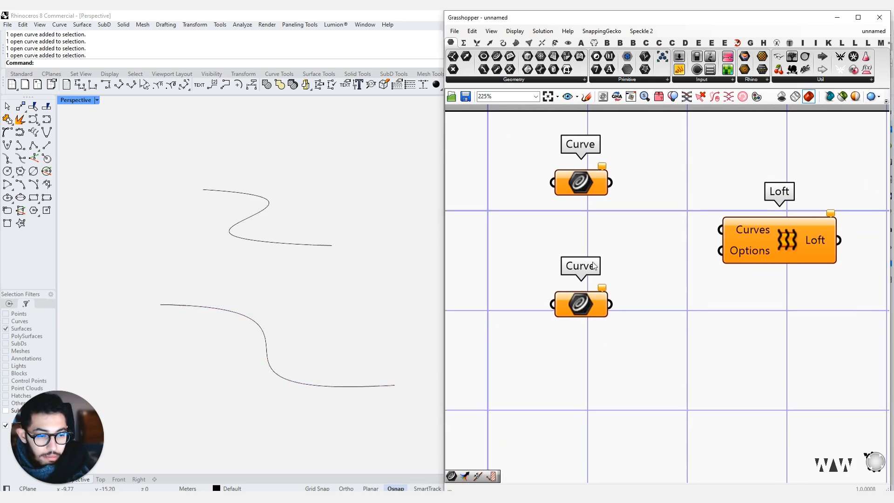
{"action": "left_click", "coordinate": [583, 303]}
{"action": "right_click", "coordinate": [583, 302]}
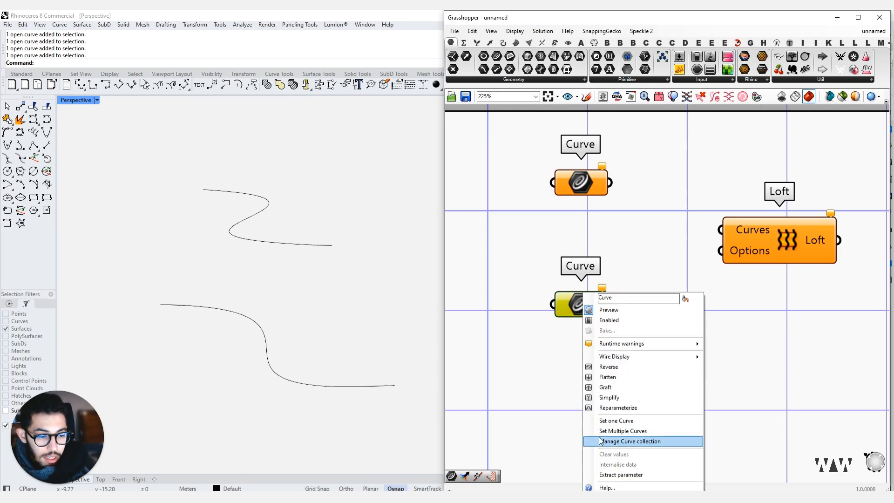
{"action": "left_click", "coordinate": [607, 421]}
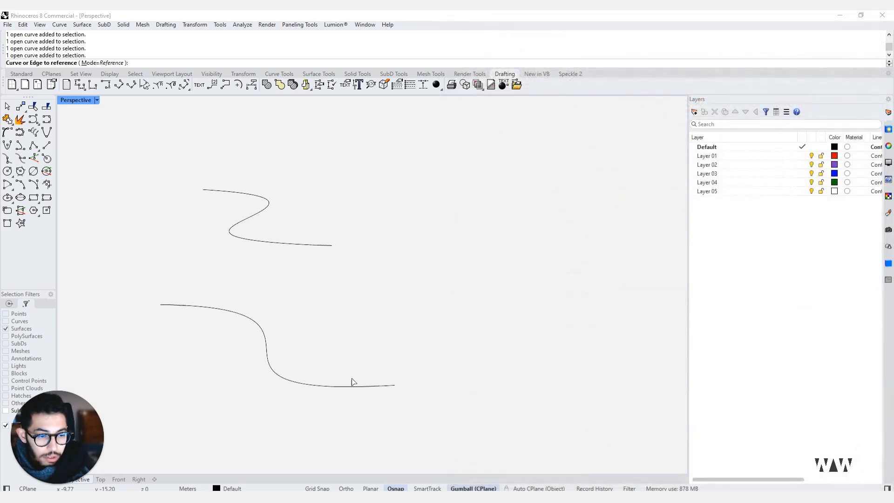
{"action": "left_click", "coordinate": [274, 371]}
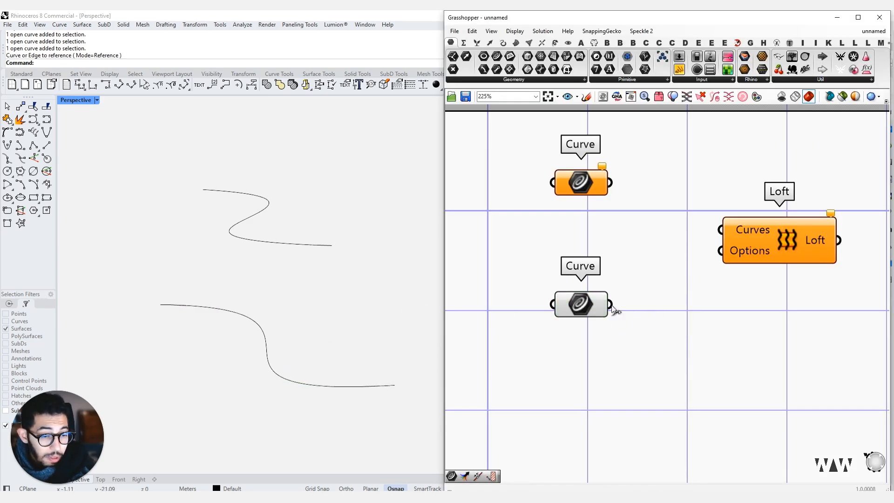
Step: Select the lower Curve parameter to check which Rhino curve it references
{"action": "scroll", "coordinate": [568, 319], "scroll_direction": "up", "scroll_amount": 4}
{"action": "scroll", "coordinate": [619, 291], "scroll_direction": "down", "scroll_amount": 2}
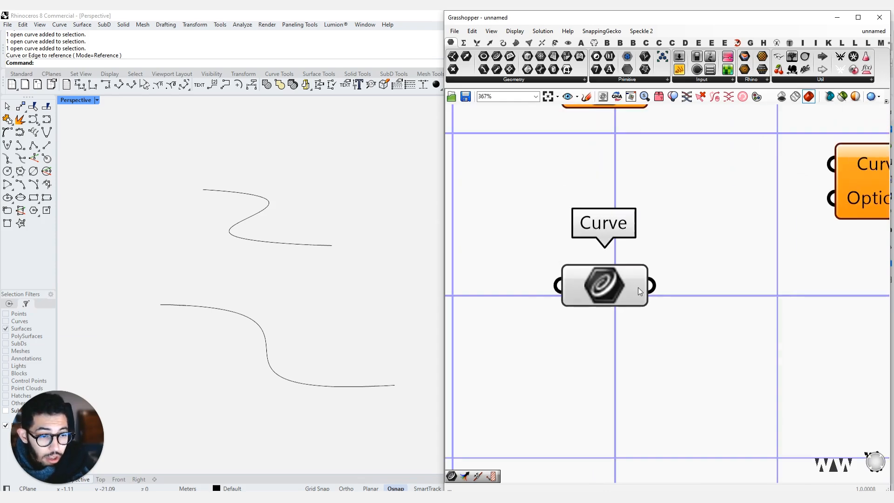
{"action": "left_click", "coordinate": [611, 292]}
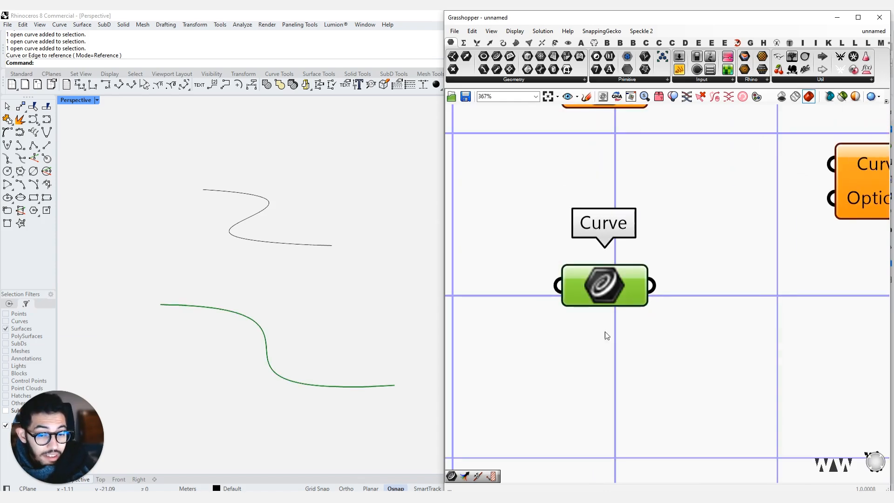
{"action": "left_click", "coordinate": [752, 311]}
Step: Read the warning attached to the empty upper Curve parameter
{"action": "scroll", "coordinate": [659, 243], "scroll_direction": "down", "scroll_amount": 1}
{"action": "right_click_drag", "start_coordinate": [659, 242], "coordinate": [631, 324]}
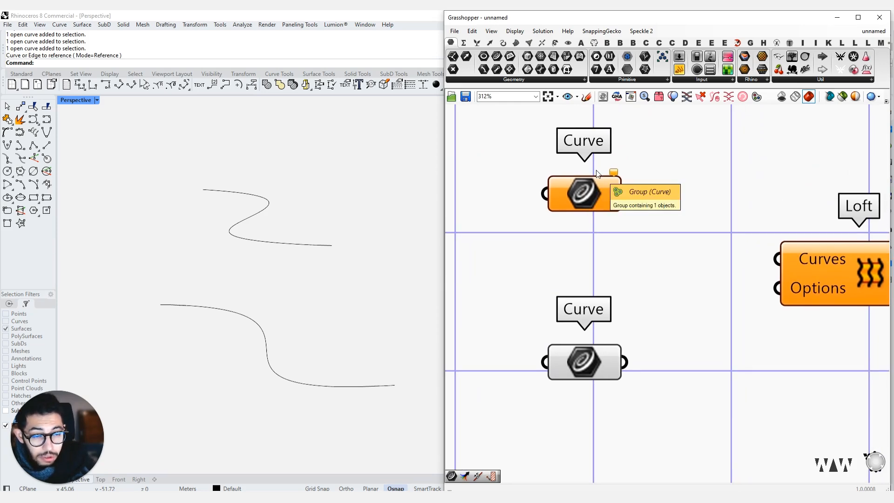
{"action": "mouse_move", "coordinate": [615, 173]}
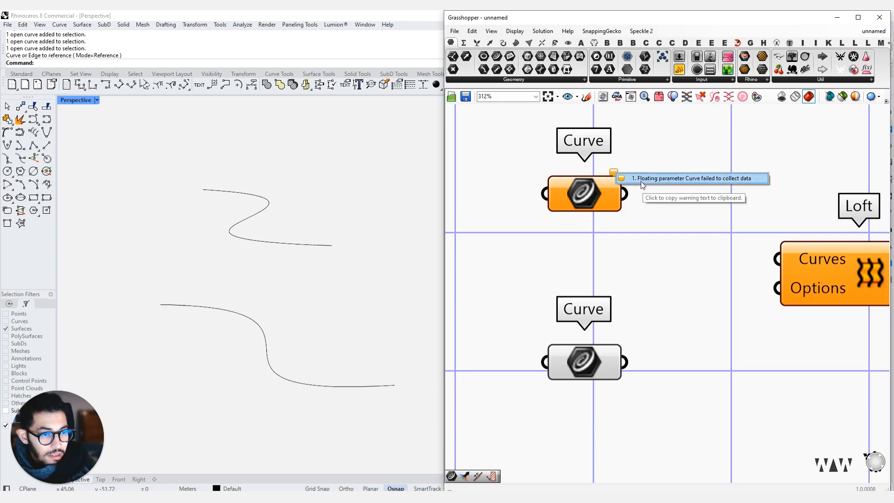
{"action": "left_click_drag", "start_coordinate": [585, 199], "coordinate": [585, 200]}
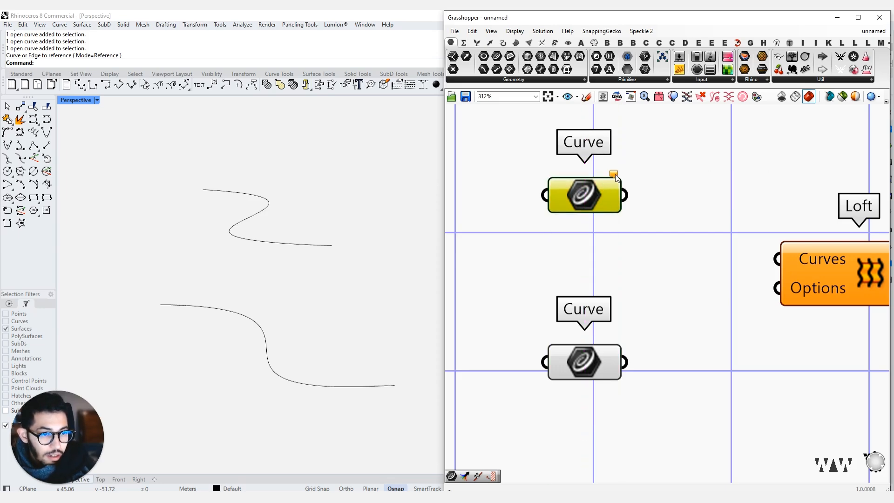
{"action": "mouse_move", "coordinate": [615, 176]}
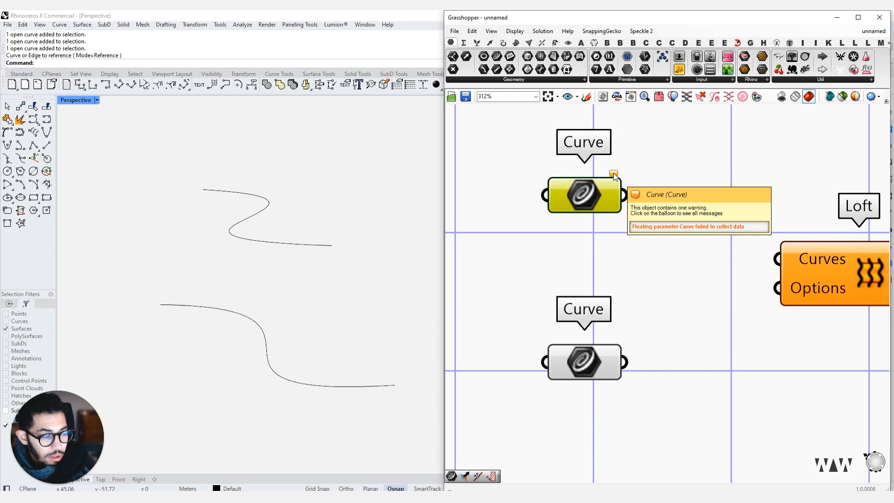
{"action": "left_click_drag", "start_coordinate": [582, 194], "coordinate": [578, 198]}
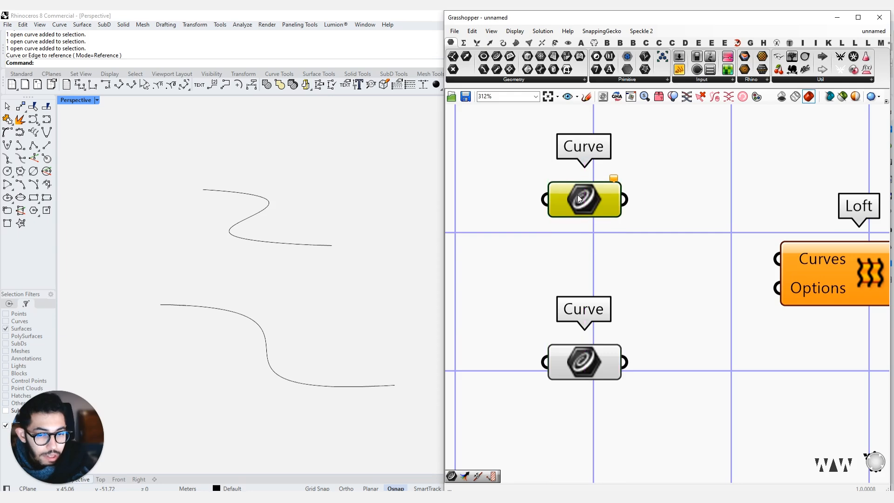
Step: Reference the upper Rhino curve in the upper Curve parameter as its single curve
{"action": "left_click", "coordinate": [704, 192]}
{"action": "left_click_drag", "start_coordinate": [621, 162], "coordinate": [475, 255]}
{"action": "scroll", "coordinate": [558, 204], "scroll_direction": "up", "scroll_amount": 5}
{"action": "scroll", "coordinate": [557, 198], "scroll_direction": "down", "scroll_amount": 5}
{"action": "right_click_drag", "start_coordinate": [558, 200], "coordinate": [585, 264]}
{"action": "left_click", "coordinate": [608, 275]}
{"action": "scroll", "coordinate": [608, 273], "scroll_direction": "down", "scroll_amount": 4}
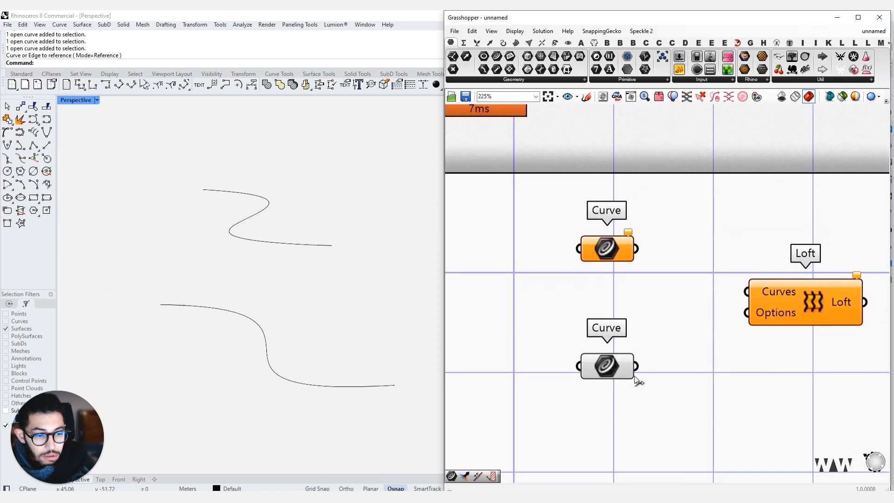
{"action": "right_click", "coordinate": [616, 245]}
{"action": "left_click", "coordinate": [651, 369]}
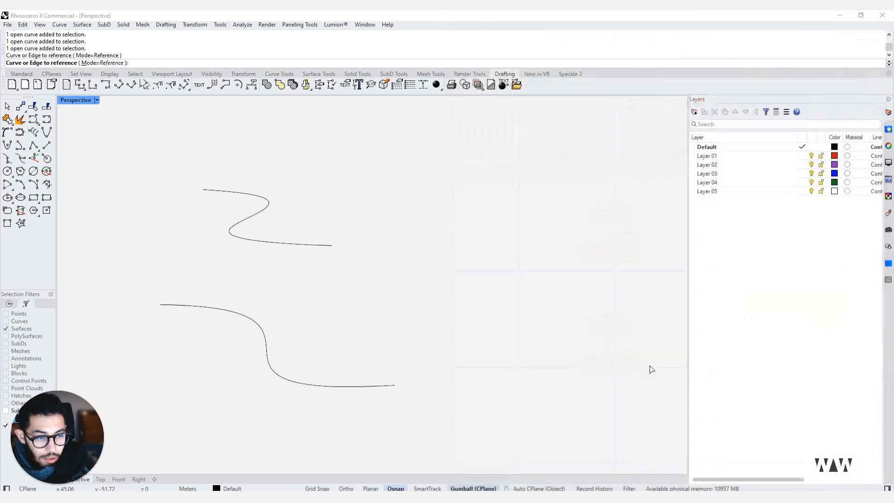
{"action": "left_click", "coordinate": [302, 245]}
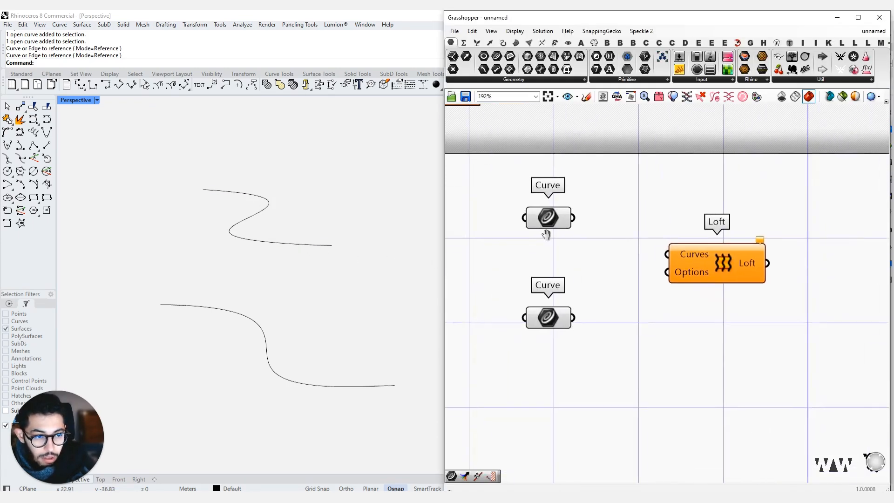
Step: Check the two curves in the Rhino viewport and highlight the one referenced by the upper Curve parameter
{"action": "left_click_drag", "start_coordinate": [304, 322], "coordinate": [194, 387]}
{"action": "left_click_drag", "start_coordinate": [320, 265], "coordinate": [214, 370]}
{"action": "left_click_drag", "start_coordinate": [334, 317], "coordinate": [255, 368]}
{"action": "left_click", "coordinate": [323, 285]}
{"action": "left_click", "coordinate": [332, 245]}
{"action": "left_click", "coordinate": [362, 229]}
{"action": "left_click", "coordinate": [546, 222]}
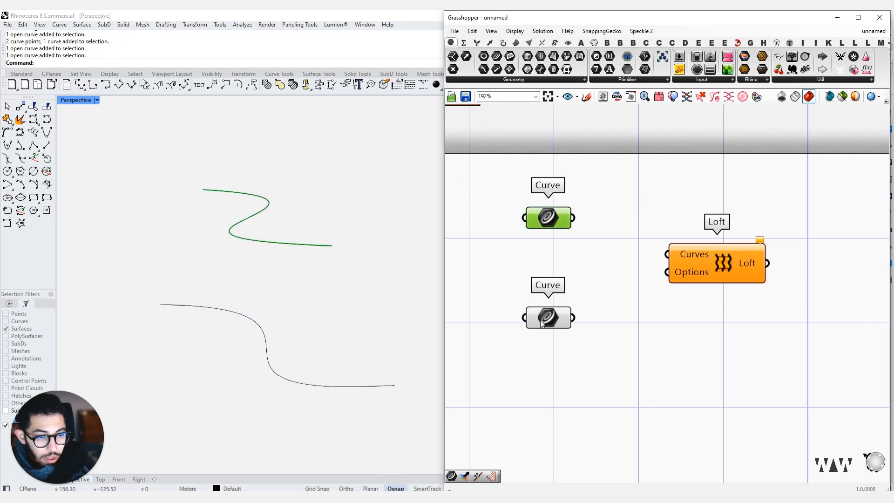
Step: Rename the lower Curve parameter as "ligne basse"
{"action": "right_click", "coordinate": [546, 319]}
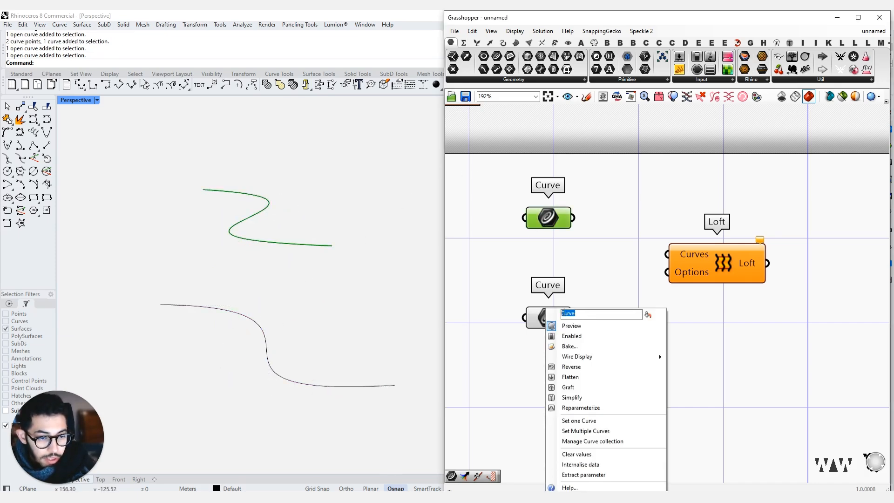
{"action": "left_click", "coordinate": [506, 300]}
{"action": "right_click", "coordinate": [550, 311]}
{"action": "type", "text": "ligne"}
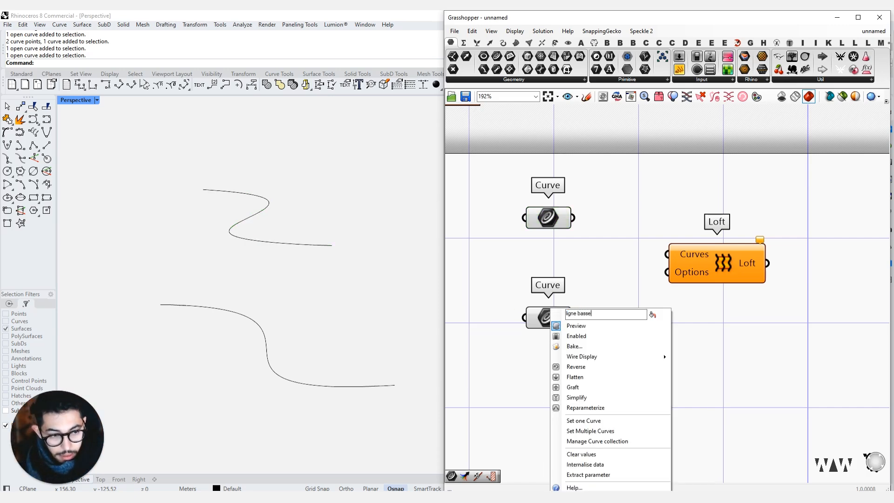
{"action": "type", "text": " basse"}
{"action": "key", "text": "Return"}
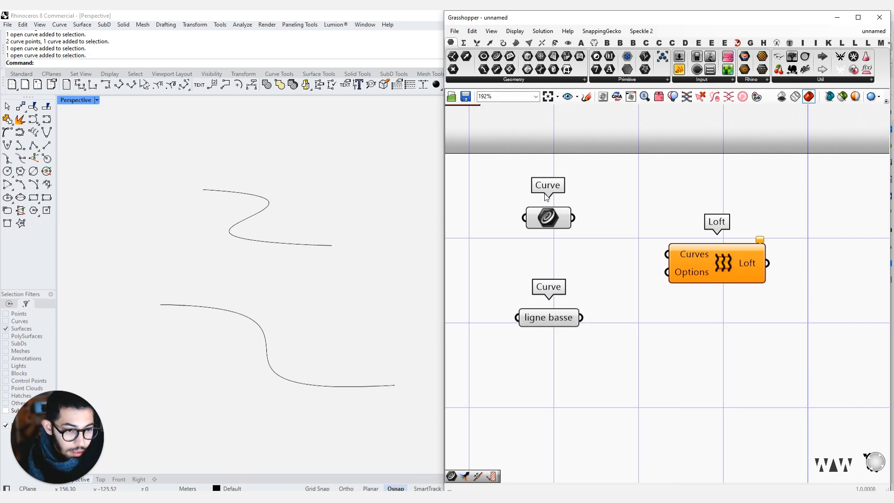
Step: Rename the upper Curve parameter as "ligne haute" and set it to always draw its name
{"action": "right_click", "coordinate": [551, 222]}
{"action": "type", "text": "ligne hau"}
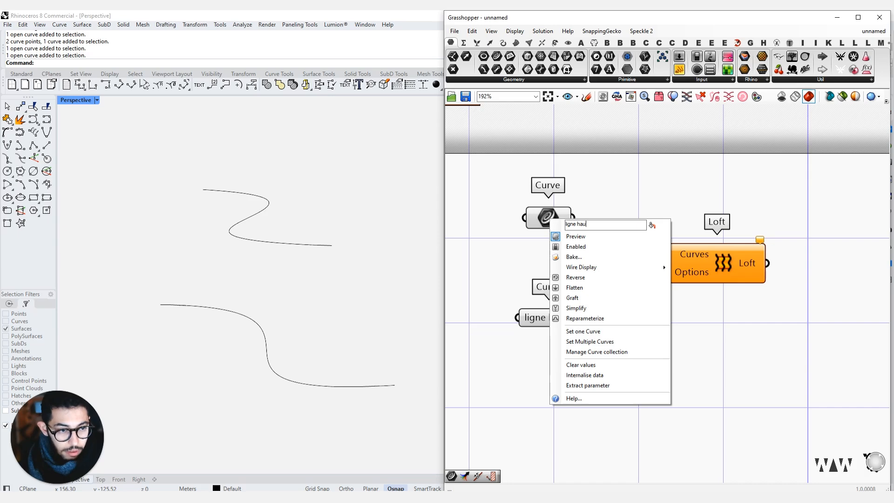
{"action": "left_click", "coordinate": [652, 226]}
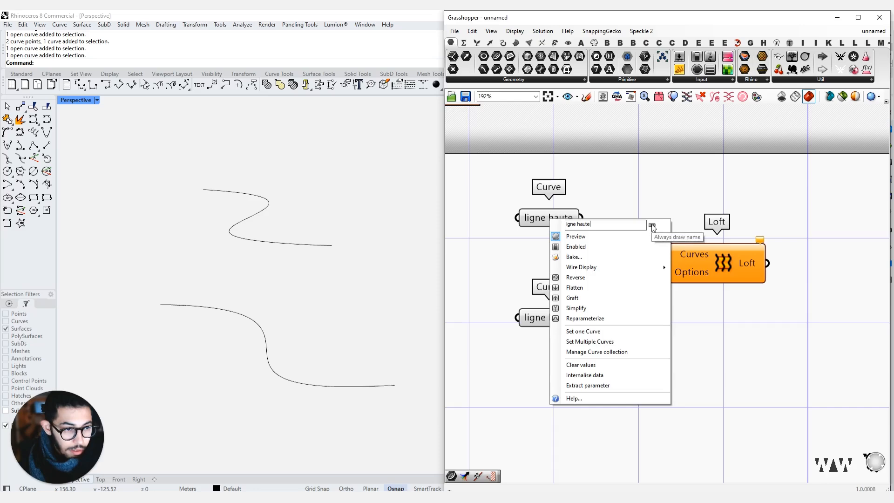
{"action": "left_click", "coordinate": [655, 201]}
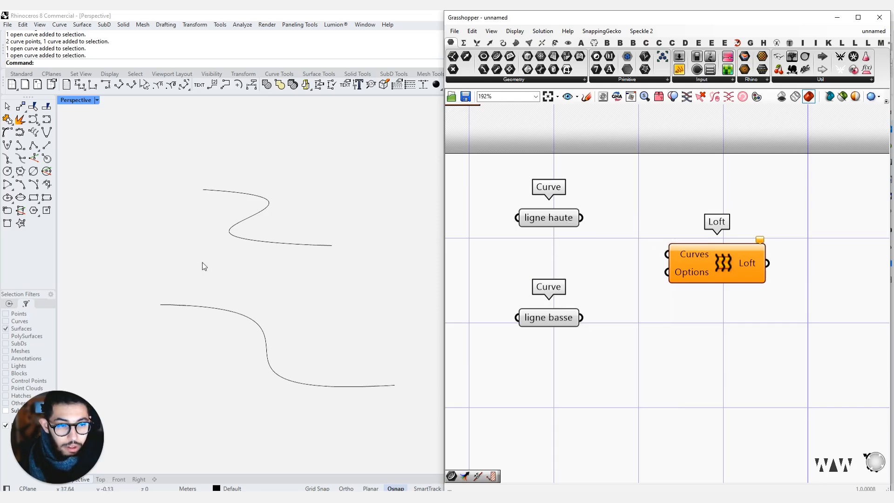
Step: Space out the canvas layout by moving the Loft component farther from the Curve parameters and ligne basse farther below ligne haute
{"action": "left_click_drag", "start_coordinate": [710, 269], "coordinate": [730, 271]}
{"action": "left_click_drag", "start_coordinate": [543, 313], "coordinate": [553, 332]}
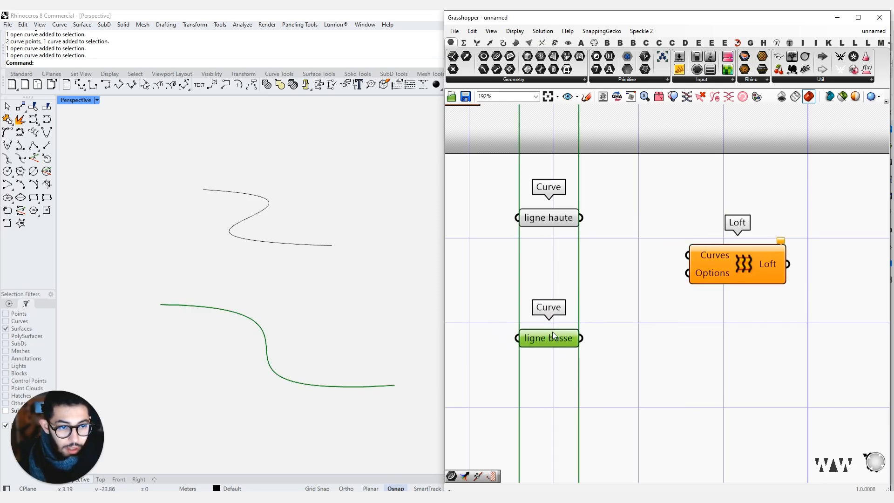
{"action": "left_click", "coordinate": [608, 381]}
{"action": "left_click_drag", "start_coordinate": [546, 343], "coordinate": [546, 345]}
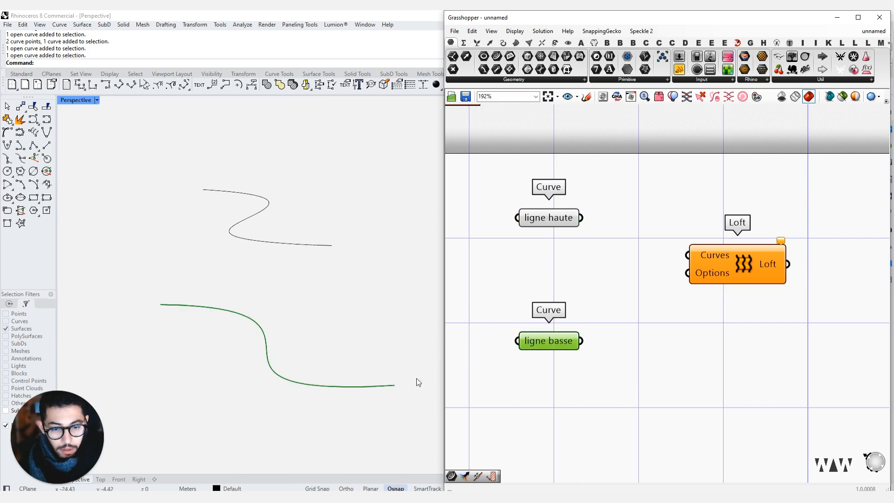
{"action": "scroll", "coordinate": [261, 320], "scroll_direction": "up", "scroll_amount": 6}
{"action": "scroll", "coordinate": [275, 326], "scroll_direction": "down", "scroll_amount": 8}
{"action": "scroll", "coordinate": [260, 331], "scroll_direction": "up", "scroll_amount": 2}
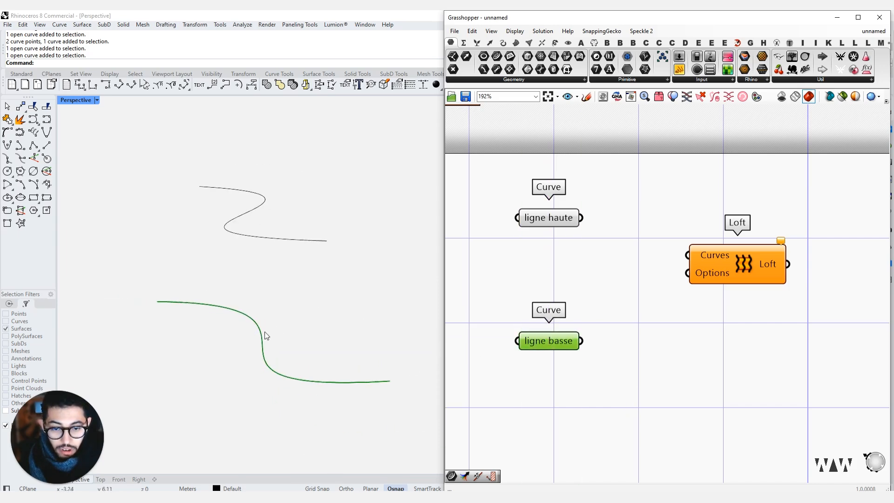
{"action": "left_click", "coordinate": [671, 344]}
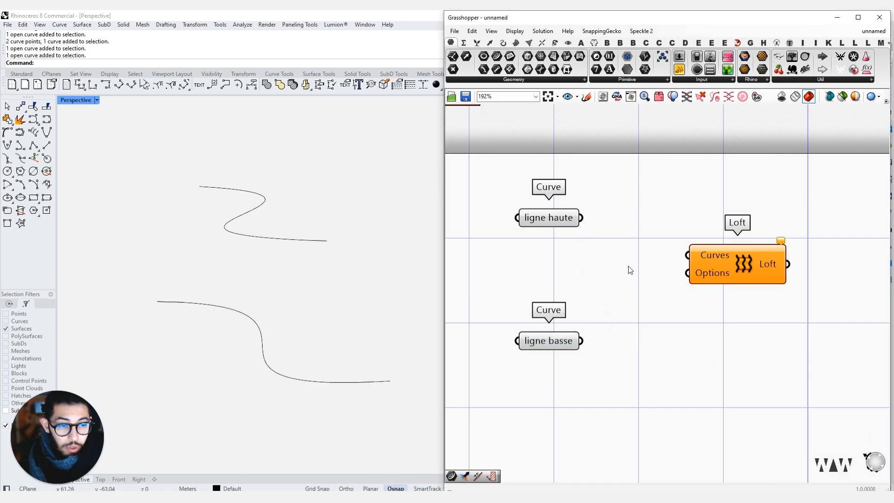
Step: Connect only ligne haute to the Loft component's Curves input and check the component's error message
{"action": "left_click_drag", "start_coordinate": [701, 275], "coordinate": [583, 218]}
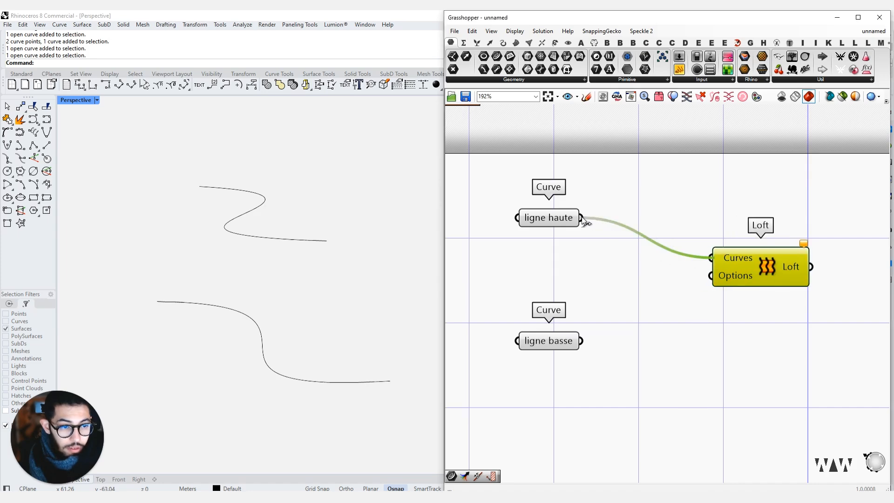
{"action": "left_click_drag", "start_coordinate": [580, 341], "coordinate": [682, 305]}
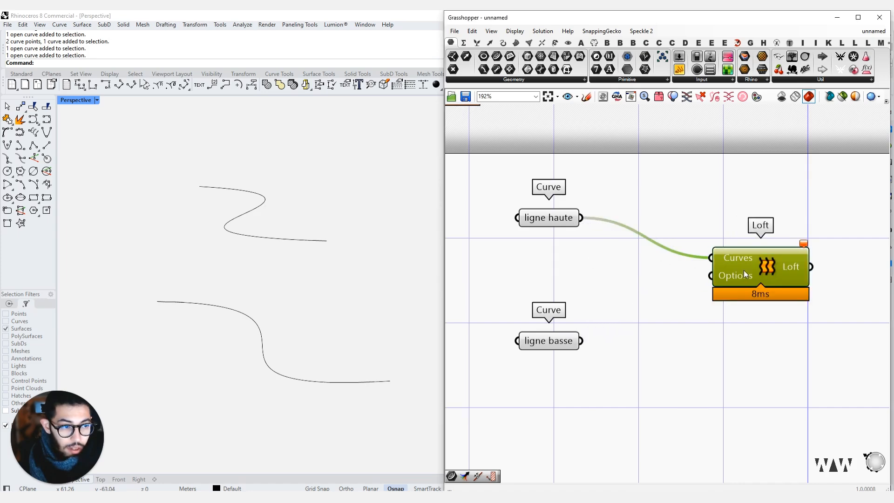
{"action": "left_click", "coordinate": [705, 320]}
{"action": "right_click_drag", "start_coordinate": [705, 320], "coordinate": [676, 323]}
{"action": "left_click", "coordinate": [513, 224]}
{"action": "left_click_drag", "start_coordinate": [724, 263], "coordinate": [727, 222]}
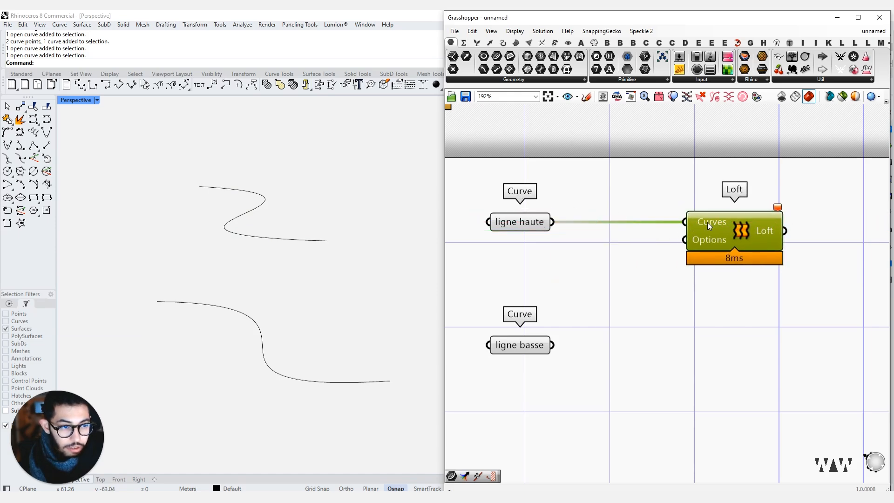
{"action": "scroll", "coordinate": [708, 223], "scroll_direction": "up", "scroll_amount": 3}
{"action": "right_click_drag", "start_coordinate": [846, 192], "coordinate": [719, 200]}
{"action": "scroll", "coordinate": [720, 201], "scroll_direction": "down", "scroll_amount": 3}
{"action": "mouse_move", "coordinate": [720, 199]}
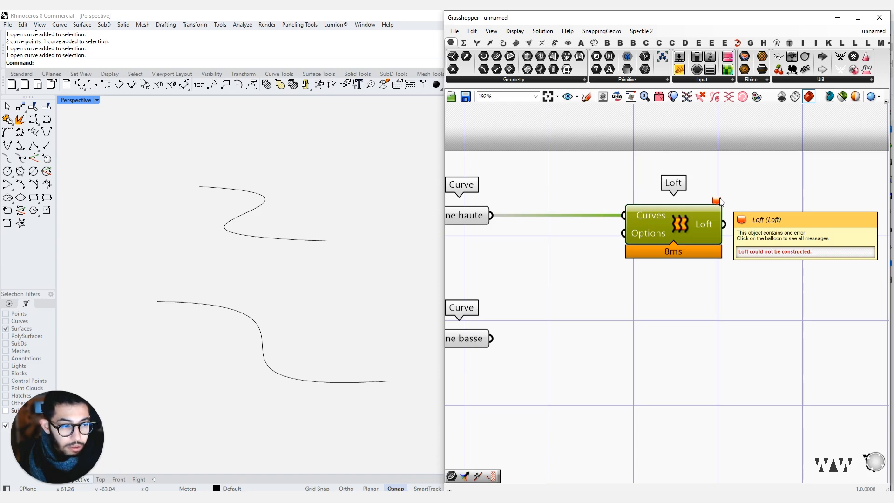
Step: Align the ligne basse parameter vertically under ligne haute and point out both source curves in the Rhino viewport
{"action": "left_click_drag", "start_coordinate": [661, 222], "coordinate": [665, 273]}
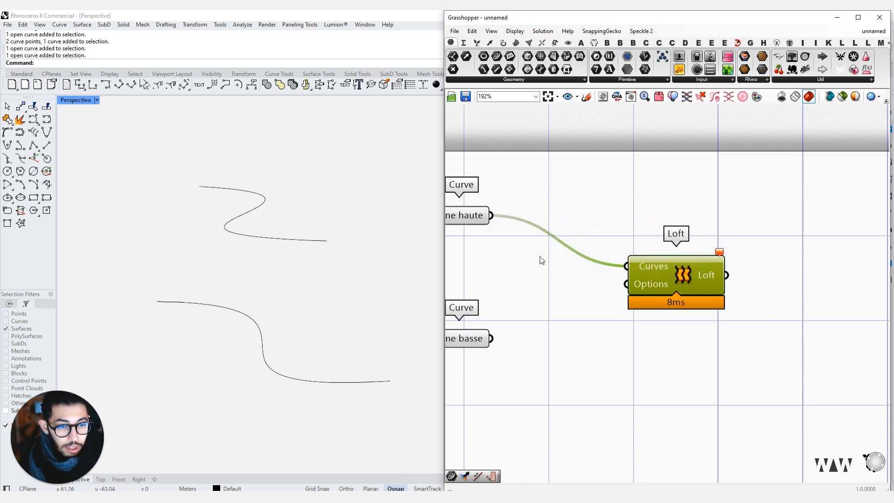
{"action": "right_click_drag", "start_coordinate": [550, 261], "coordinate": [622, 264]}
{"action": "left_click", "coordinate": [543, 202]}
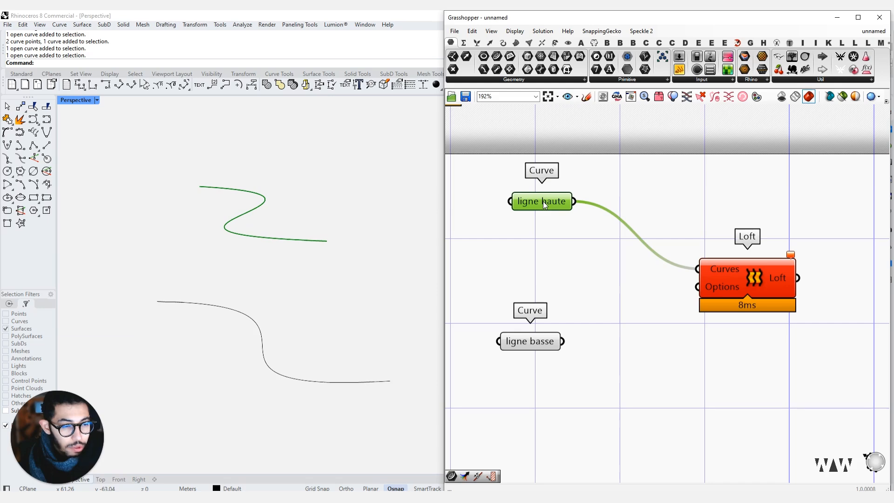
{"action": "left_click_drag", "start_coordinate": [540, 343], "coordinate": [552, 329]}
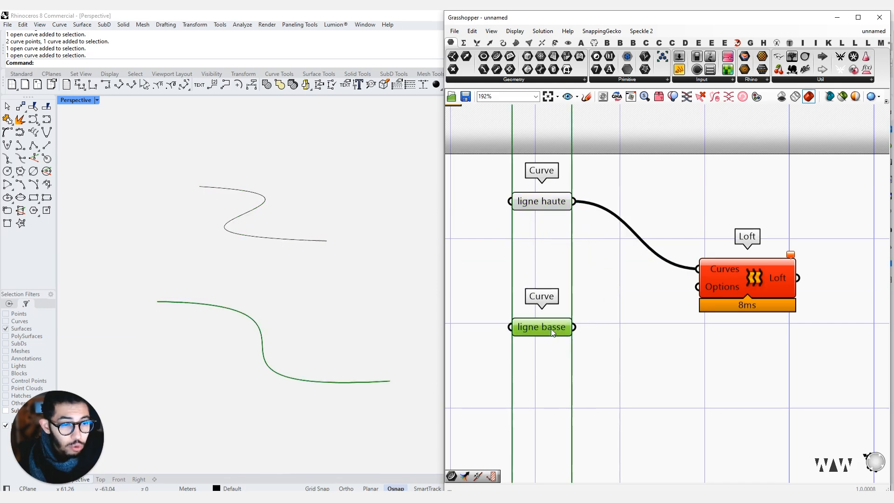
{"action": "left_click_drag", "start_coordinate": [353, 163], "coordinate": [253, 374]}
{"action": "left_click", "coordinate": [392, 287]}
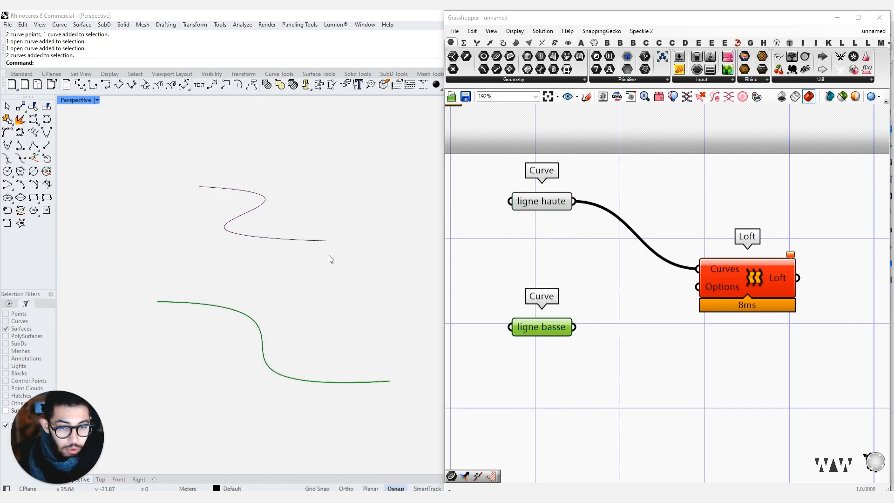
Step: Move the Loft component so its Curves input lines up with the ligne haute parameter
{"action": "left_click_drag", "start_coordinate": [762, 279], "coordinate": [751, 209]}
{"action": "left_click", "coordinate": [640, 315]}
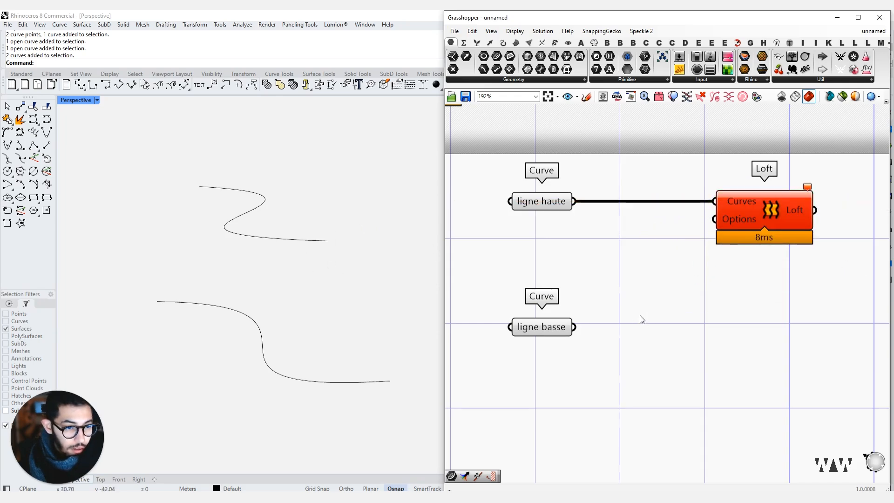
{"action": "right_click_drag", "start_coordinate": [687, 274], "coordinate": [640, 289]}
{"action": "left_click_drag", "start_coordinate": [758, 242], "coordinate": [745, 272]}
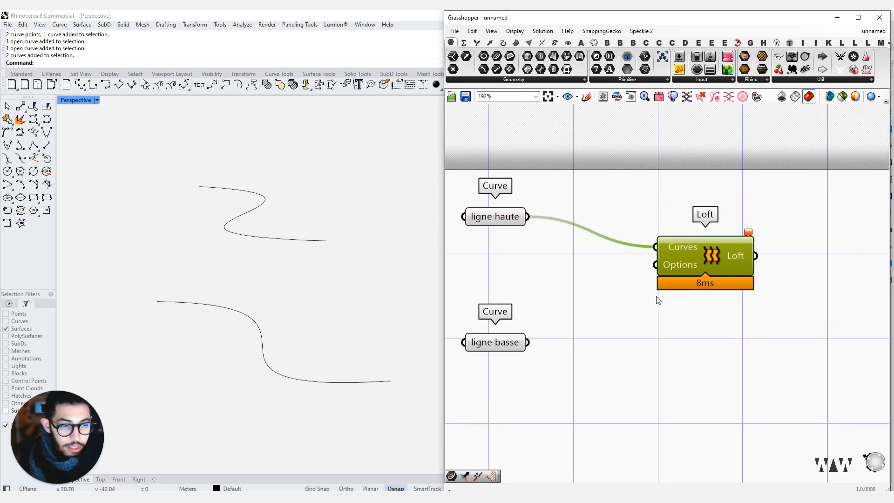
{"action": "left_click_drag", "start_coordinate": [679, 261], "coordinate": [680, 275]}
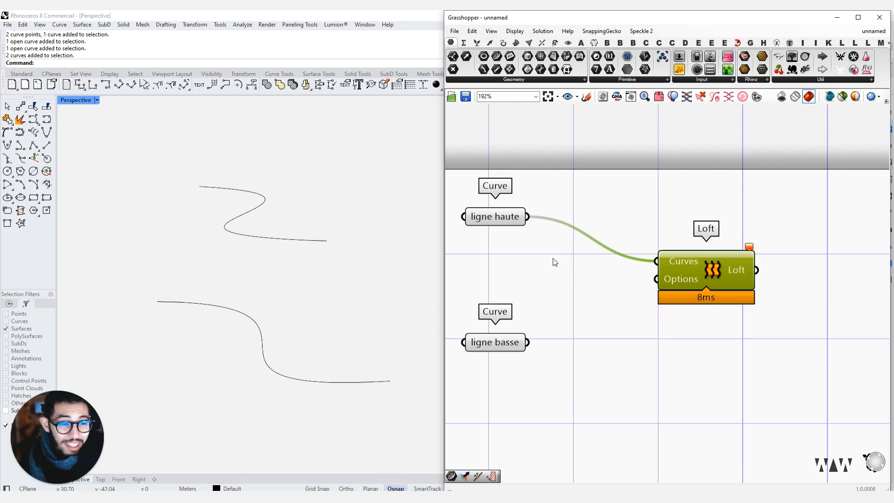
{"action": "left_click", "coordinate": [567, 269]}
{"action": "left_click_drag", "start_coordinate": [681, 268], "coordinate": [688, 224]}
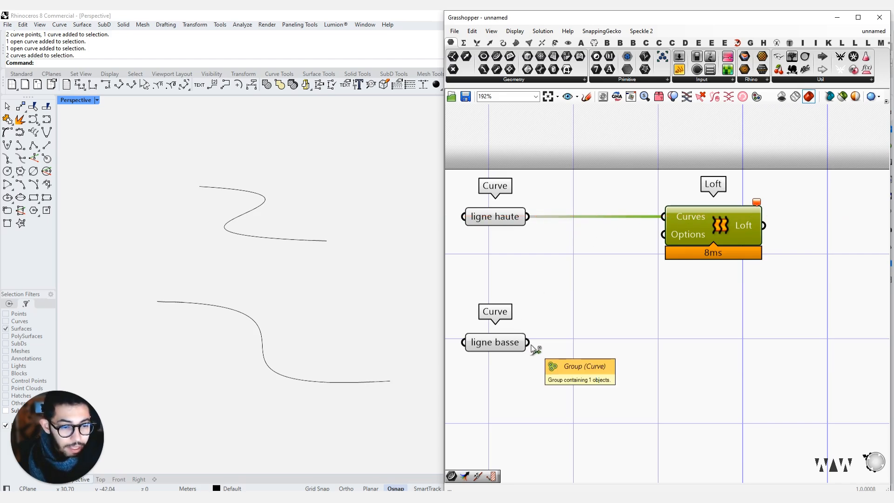
Step: Add ligne basse as a second source of the Loft's Curves input and center the Loft component between both parameters
{"action": "left_click_drag", "start_coordinate": [529, 343], "coordinate": [664, 220]}
{"action": "left_click_drag", "start_coordinate": [725, 229], "coordinate": [721, 290]}
{"action": "left_click", "coordinate": [711, 209]}
{"action": "left_click", "coordinate": [740, 309]}
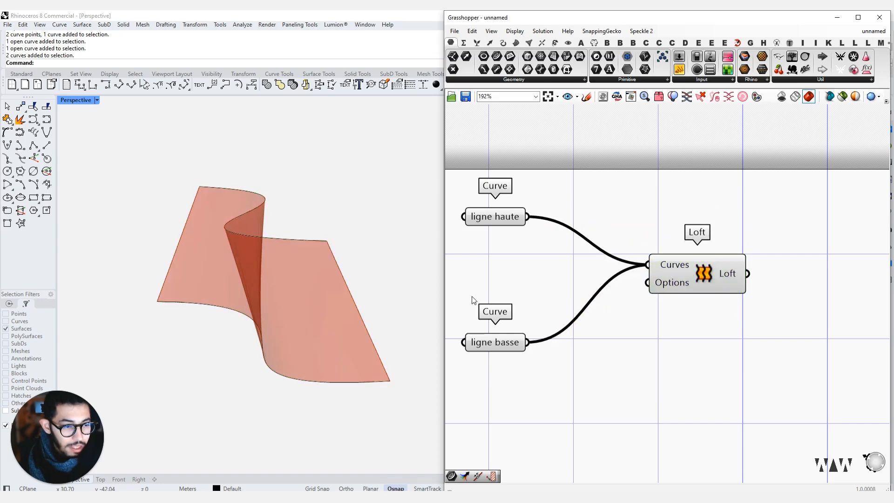
{"action": "mouse_move", "coordinate": [197, 259]}
{"action": "right_mouse_down"}
{"action": "mouse_move", "coordinate": [256, 237]}
{"action": "mouse_move", "coordinate": [135, 252]}
{"action": "mouse_move", "coordinate": [208, 275]}
{"action": "mouse_move", "coordinate": [188, 250]}
{"action": "mouse_move", "coordinate": [199, 251]}
{"action": "right_mouse_up"}
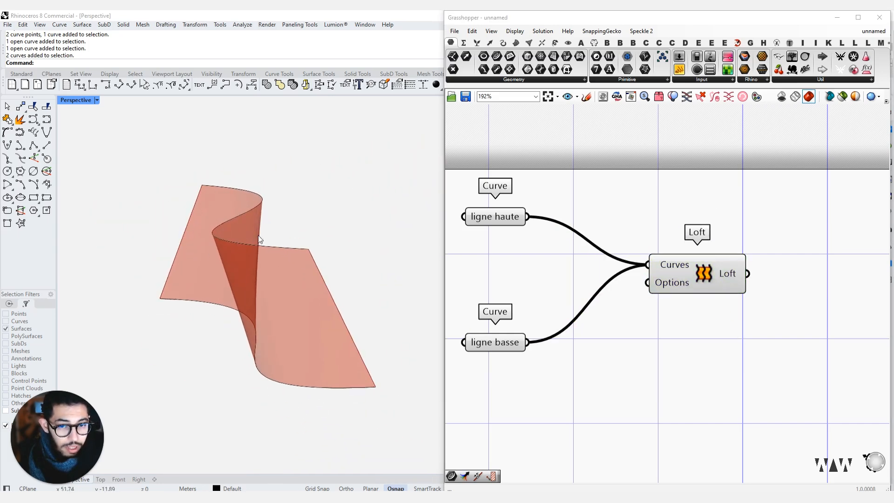
Step: Disconnect ligne basse and ligne haute from the Loft's Curves input and shift the Loft component farther away
{"action": "left_click_drag", "start_coordinate": [675, 292], "coordinate": [528, 343]}
{"action": "left_click_drag", "start_coordinate": [597, 240], "coordinate": [530, 223], "text": "ctrl"}
{"action": "left_click_drag", "start_coordinate": [703, 276], "coordinate": [730, 285]}
Step: Add a Merge component between the Curve parameters and the Loft, and examine its controls for adding and removing inputs
{"action": "double_click", "coordinate": [613, 260]}
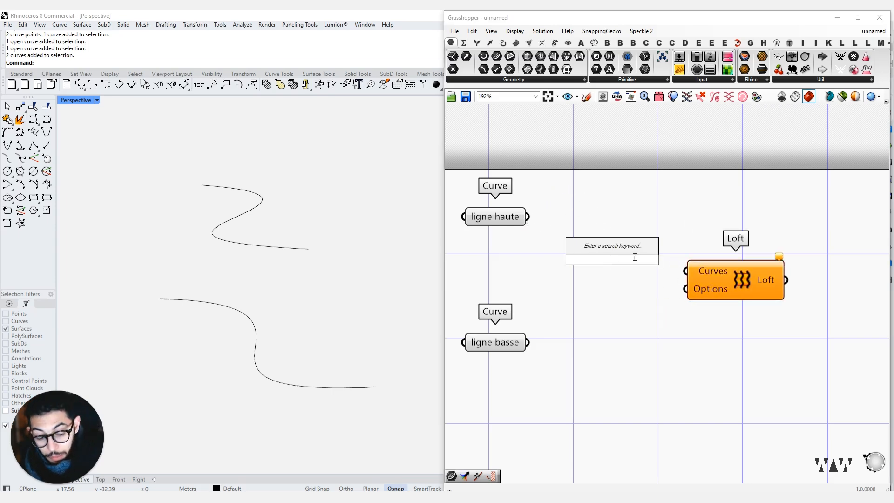
{"action": "type", "text": "MER"}
{"action": "left_click", "coordinate": [590, 236]}
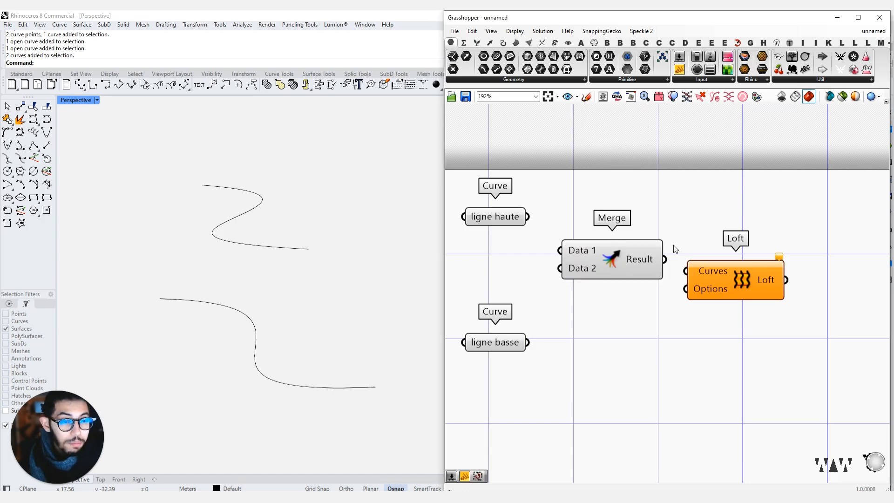
{"action": "scroll", "coordinate": [725, 222], "scroll_direction": "up", "scroll_amount": 6}
{"action": "right_click_drag", "start_coordinate": [644, 237], "coordinate": [700, 240]}
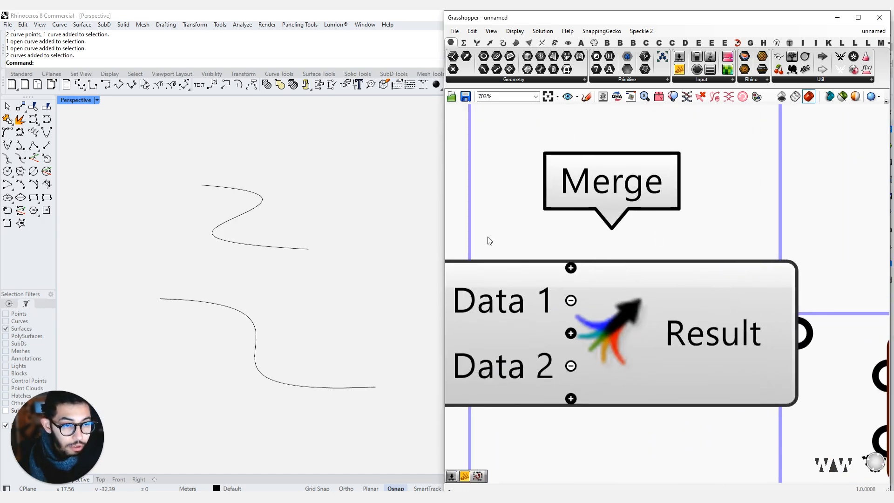
{"action": "scroll", "coordinate": [590, 335], "scroll_direction": "up", "scroll_amount": 3}
{"action": "right_click_drag", "start_coordinate": [589, 336], "coordinate": [556, 248]}
{"action": "scroll", "coordinate": [552, 254], "scroll_direction": "up", "scroll_amount": 2}
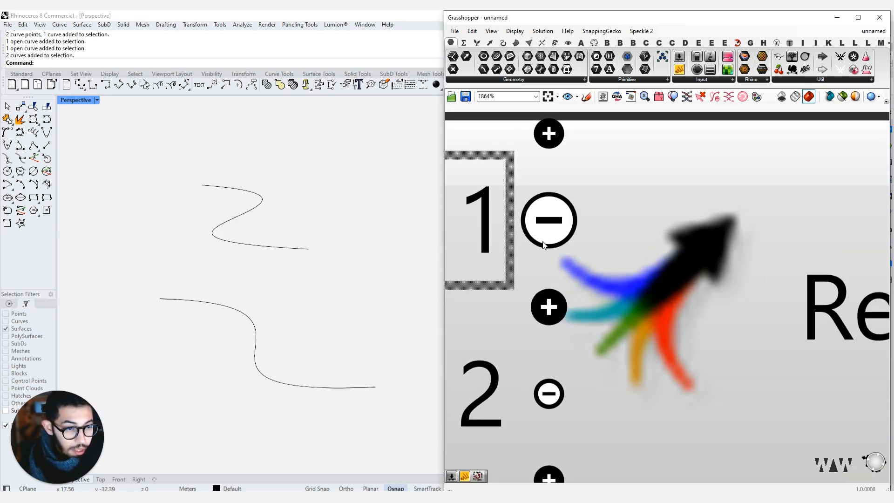
{"action": "scroll", "coordinate": [675, 266], "scroll_direction": "down", "scroll_amount": 9}
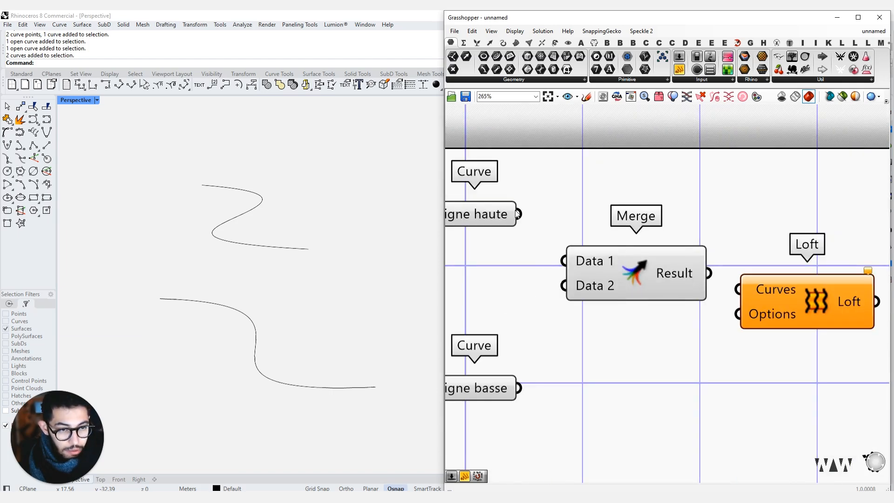
Step: Connect ligne haute to the Merge's D1 input and ligne basse to D2, and remove the unused D3 input
{"action": "scroll", "coordinate": [639, 234], "scroll_direction": "down", "scroll_amount": 2}
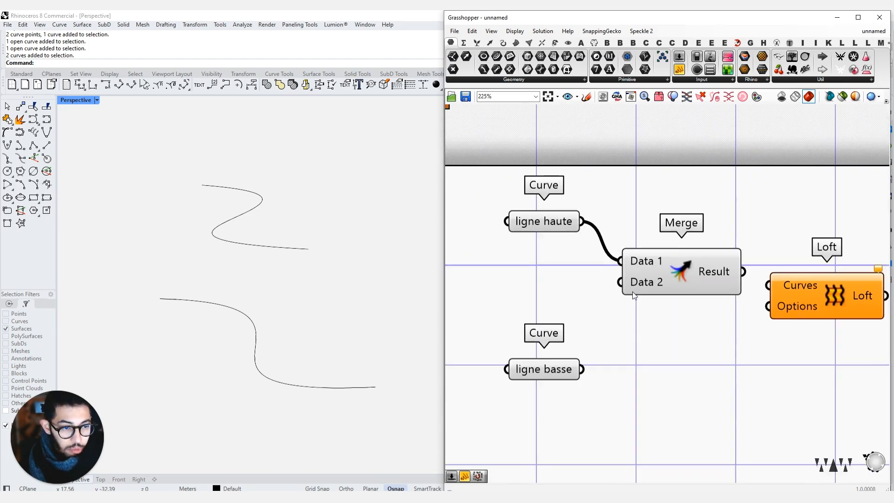
{"action": "left_click_drag", "start_coordinate": [605, 347], "coordinate": [552, 324]}
{"action": "scroll", "coordinate": [694, 297], "scroll_direction": "up", "scroll_amount": 1}
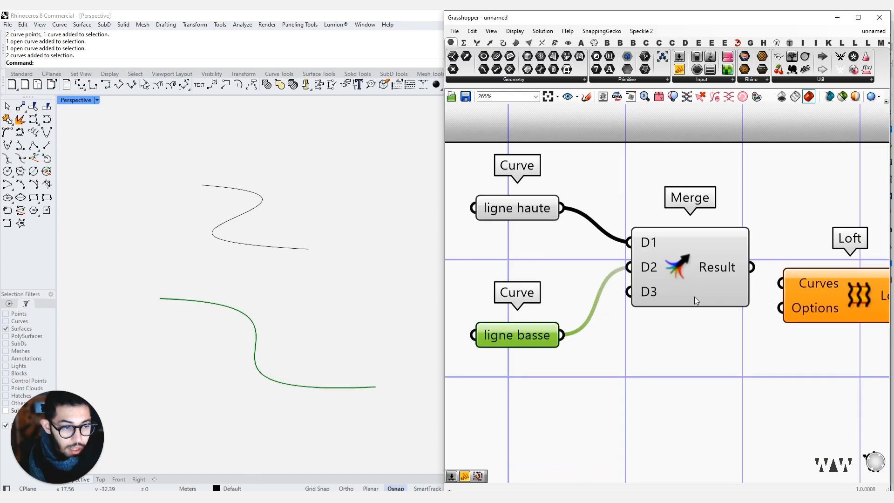
{"action": "scroll", "coordinate": [665, 289], "scroll_direction": "up", "scroll_amount": 2}
{"action": "left_click", "coordinate": [658, 294]}
{"action": "scroll", "coordinate": [657, 295], "scroll_direction": "down", "scroll_amount": 3}
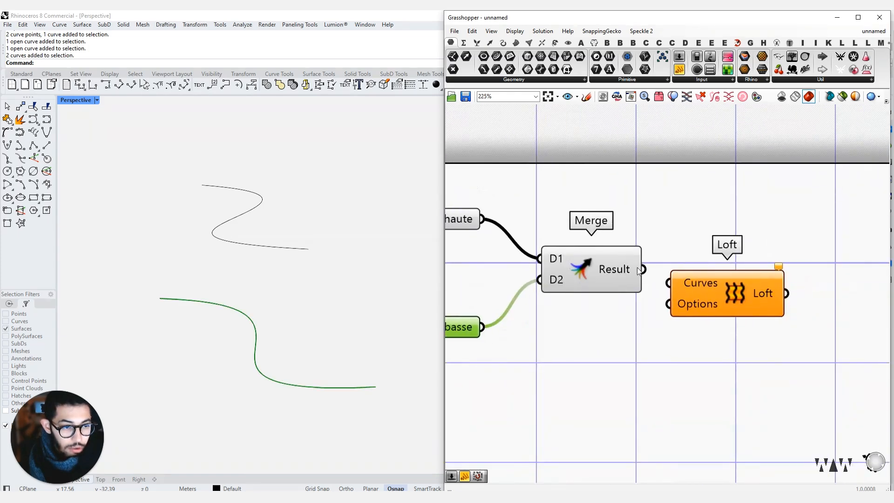
Step: Connect the Merge's Result to the Loft's Curves input and view the lofted surface in Rhino
{"action": "left_click_drag", "start_coordinate": [677, 276], "coordinate": [679, 278]}
{"action": "left_click_drag", "start_coordinate": [708, 288], "coordinate": [732, 275]}
{"action": "right_click_drag", "start_coordinate": [372, 352], "coordinate": [201, 257]}
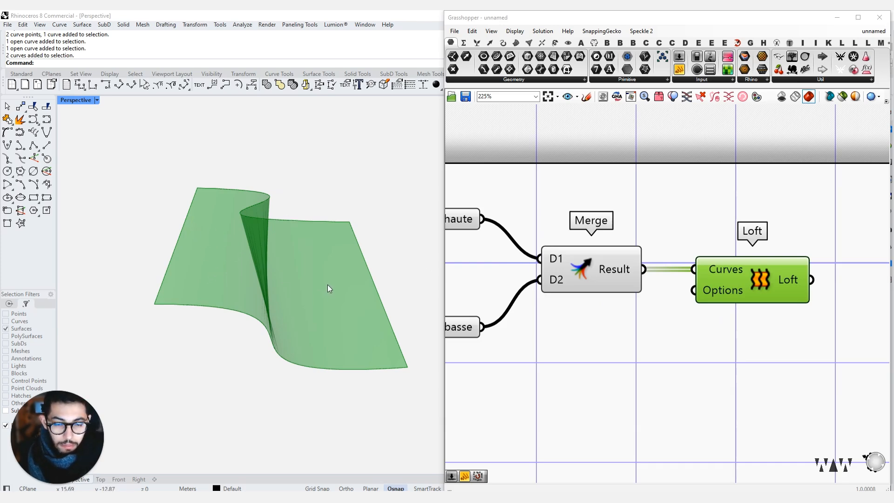
Step: Reshape the upper Rhino curve by moving its control points so the loft follows the edit
{"action": "right_click_drag", "start_coordinate": [553, 237], "coordinate": [631, 220]}
{"action": "left_click", "coordinate": [244, 211]}
{"action": "left_click", "coordinate": [322, 241]}
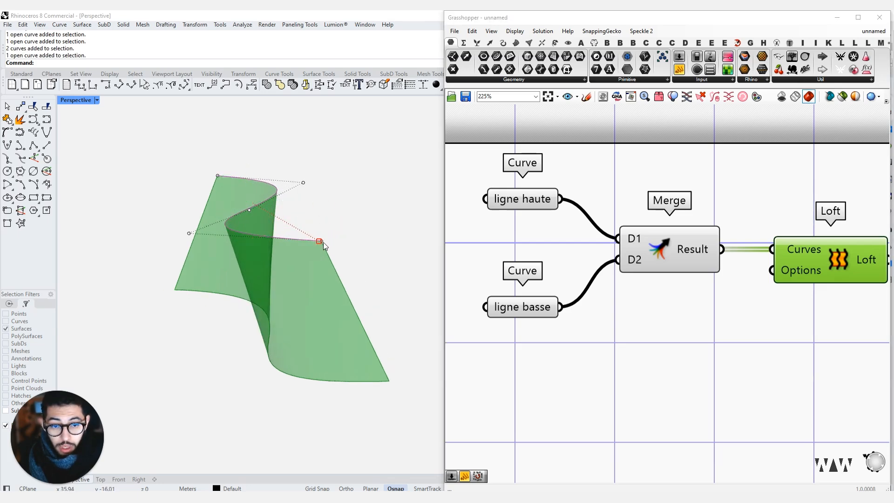
{"action": "left_click", "coordinate": [336, 220]}
{"action": "left_click", "coordinate": [321, 241]}
{"action": "left_click", "coordinate": [303, 183]}
{"action": "mouse_move", "coordinate": [278, 188]}
{"action": "left_mouse_down"}
{"action": "mouse_move", "coordinate": [350, 188]}
{"action": "mouse_move", "coordinate": [155, 189]}
{"action": "mouse_move", "coordinate": [292, 183]}
{"action": "left_mouse_up"}
Step: Show the lower Rhino curve's control points and move one of them to reshape the loft's lower edge
{"action": "right_click_drag", "start_coordinate": [233, 244], "coordinate": [275, 338]}
{"action": "left_click", "coordinate": [279, 348]}
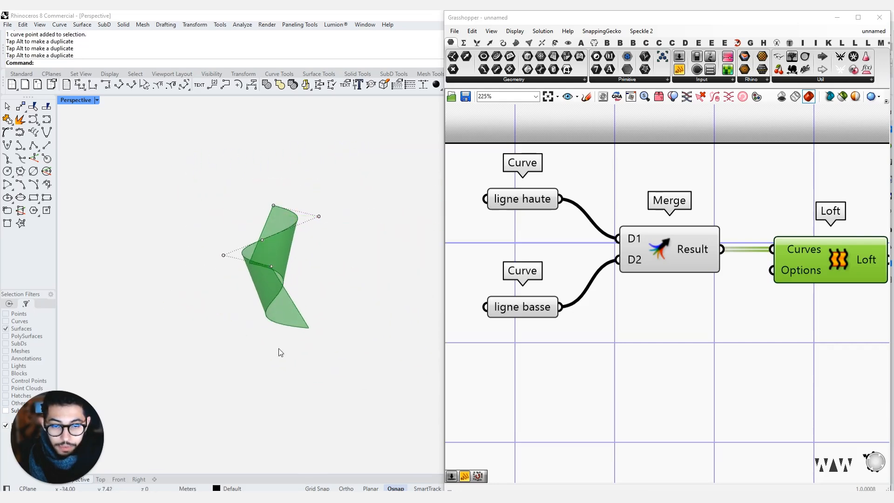
{"action": "scroll", "coordinate": [280, 240], "scroll_direction": "up", "scroll_amount": 7}
{"action": "right_click_drag", "start_coordinate": [277, 242], "coordinate": [201, 260]}
{"action": "left_click", "coordinate": [255, 297]}
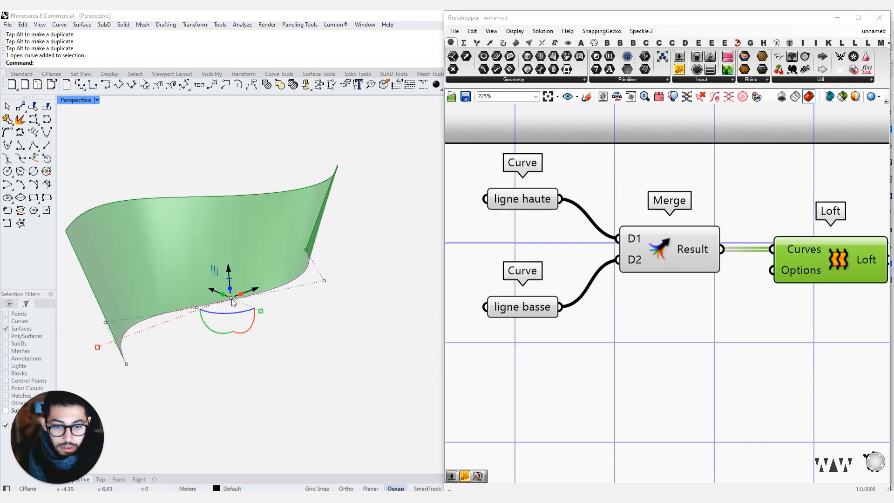
{"action": "left_click_drag", "start_coordinate": [200, 306], "coordinate": [117, 268]}
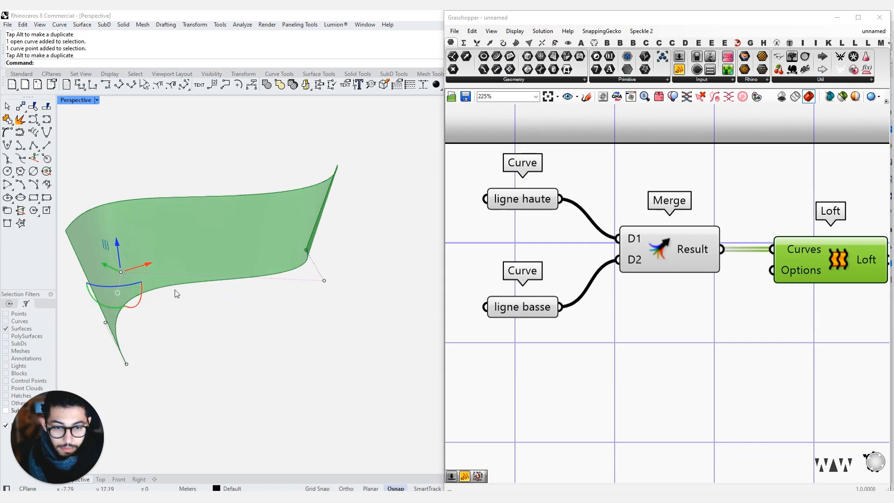
Step: Try moving the end control point of the lower curve and undo the move
{"action": "left_click", "coordinate": [124, 366]}
{"action": "left_click", "coordinate": [126, 365]}
{"action": "left_click_drag", "start_coordinate": [153, 355], "coordinate": [231, 337]}
{"action": "key", "text": "ctrl+z"}
Step: Turn off the control points of both Rhino curves and view the reshaped loft surface
{"action": "right_click_drag", "start_coordinate": [188, 329], "coordinate": [302, 272]}
{"action": "left_click_drag", "start_coordinate": [271, 216], "coordinate": [74, 369]}
{"action": "right_click_drag", "start_coordinate": [180, 337], "coordinate": [267, 346]}
{"action": "key", "text": "Escape"}
{"action": "key", "text": "Escape"}
{"action": "right_click_drag", "start_coordinate": [268, 252], "coordinate": [323, 307]}
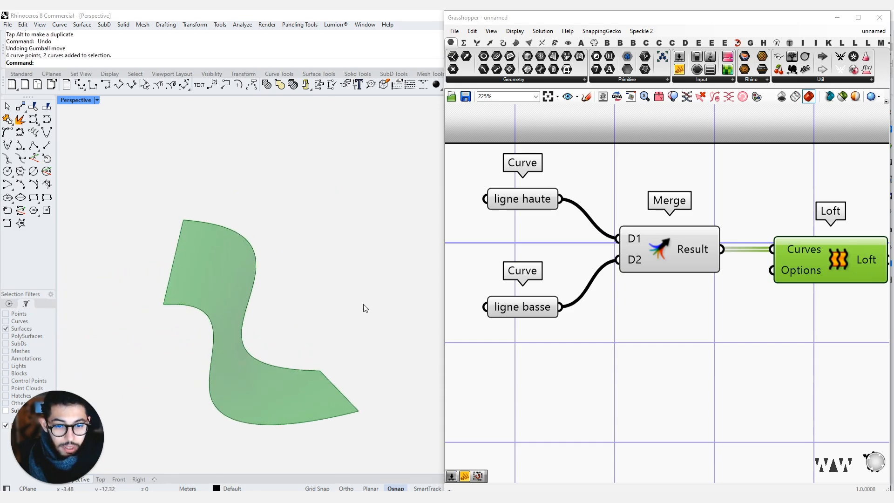
Step: Examine the Merge and Loft components on the canvas together with the lofted surface in the Rhino viewport
{"action": "right_click_drag", "start_coordinate": [822, 290], "coordinate": [580, 253]}
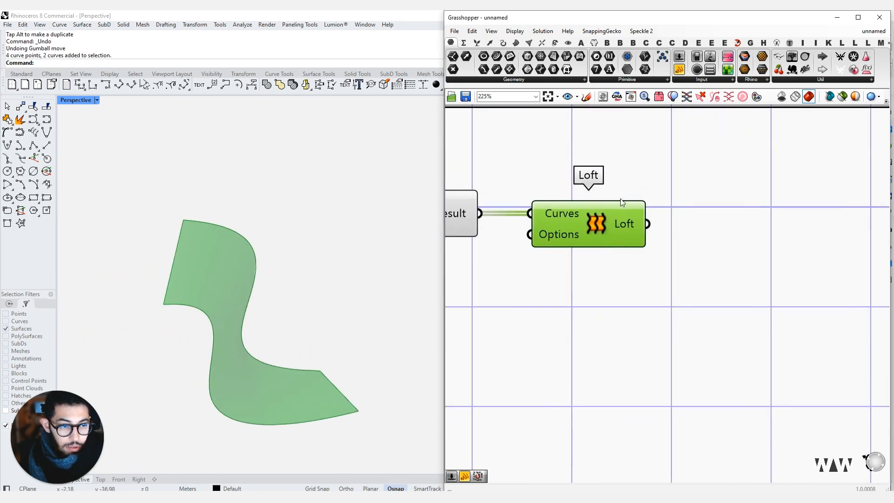
{"action": "scroll", "coordinate": [624, 193], "scroll_direction": "down", "scroll_amount": 3}
{"action": "right_click_drag", "start_coordinate": [624, 189], "coordinate": [765, 208]}
{"action": "left_click_drag", "start_coordinate": [777, 200], "coordinate": [573, 283]}
{"action": "right_click_drag", "start_coordinate": [580, 309], "coordinate": [504, 306]}
{"action": "right_click_drag", "start_coordinate": [280, 303], "coordinate": [349, 262]}
{"action": "left_click", "coordinate": [747, 243]}
{"action": "scroll", "coordinate": [743, 244], "scroll_direction": "up", "scroll_amount": 2}
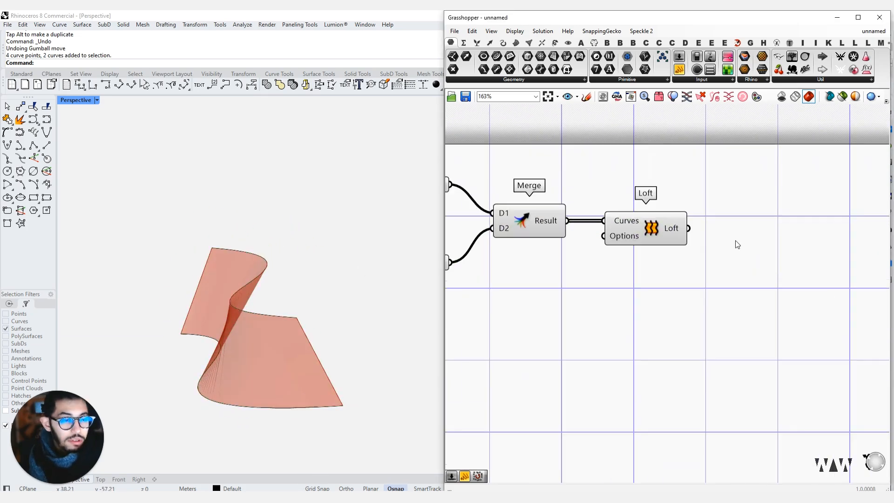
{"action": "double_click", "coordinate": [740, 233]}
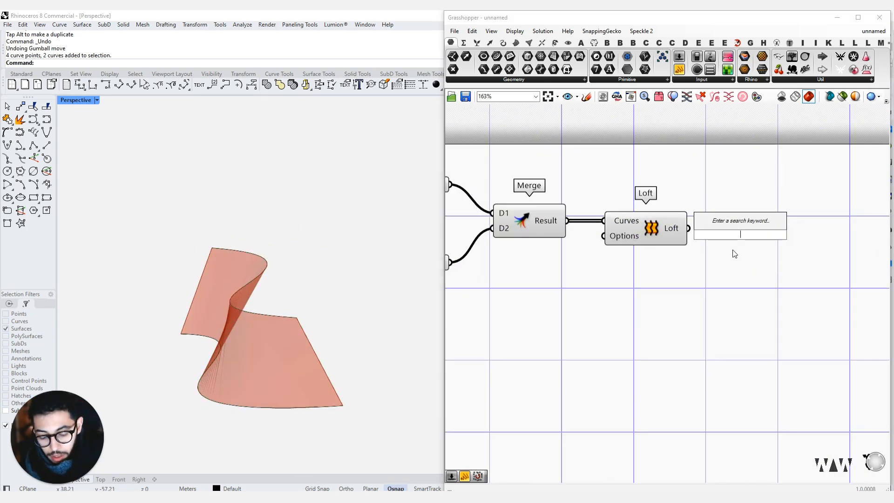
{"action": "type", "text": "O"}
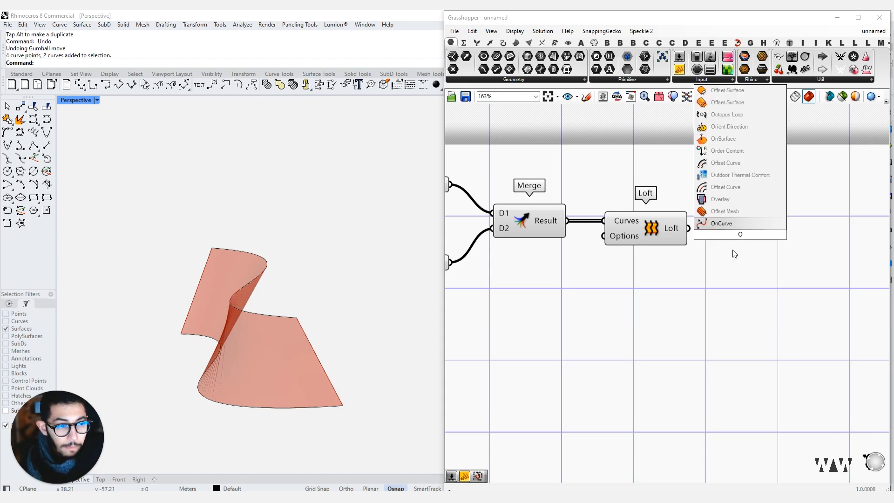
{"action": "key", "text": "Escape"}
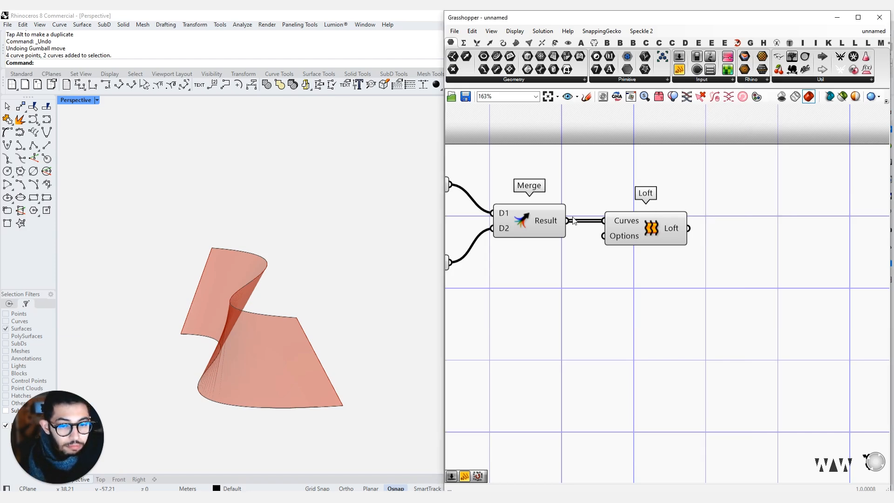
Step: Add an Extrude component to the canvas beside the Loft component
{"action": "mouse_move", "coordinate": [334, 264]}
{"action": "right_mouse_down"}
{"action": "mouse_move", "coordinate": [233, 256]}
{"action": "mouse_move", "coordinate": [329, 258]}
{"action": "right_mouse_up"}
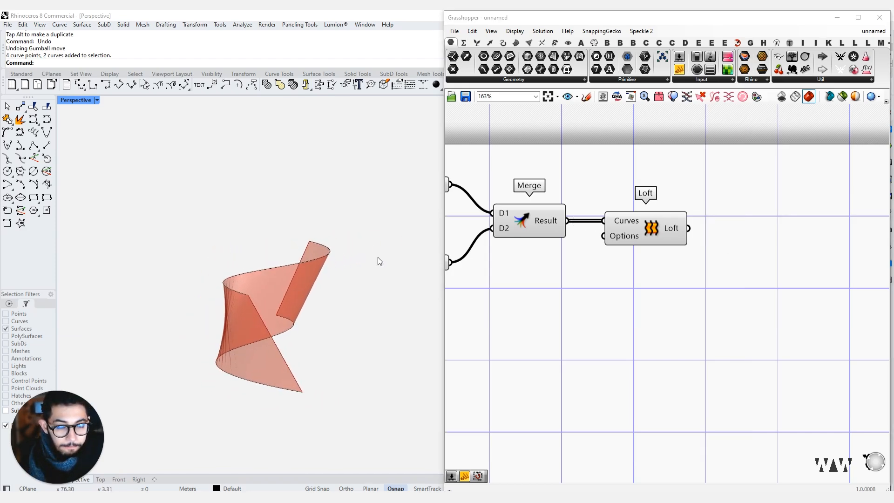
{"action": "double_click", "coordinate": [731, 234]}
{"action": "type", "text": "extr"}
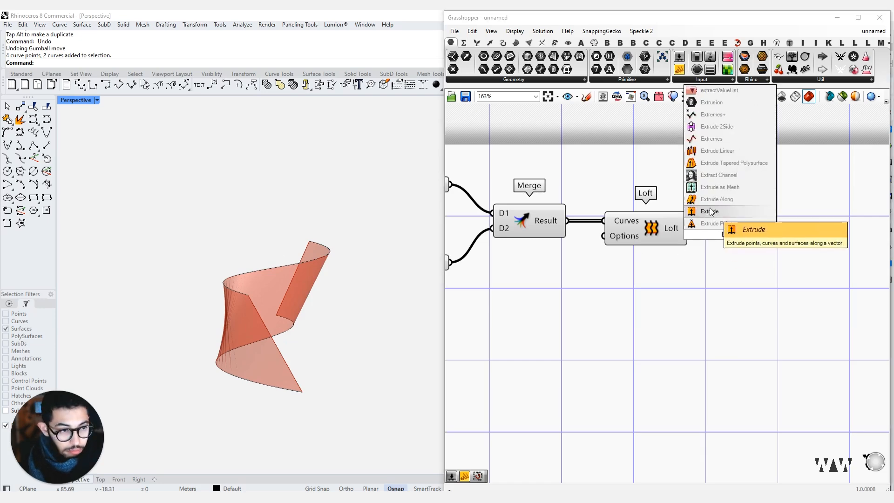
{"action": "left_click", "coordinate": [710, 211]}
{"action": "scroll", "coordinate": [726, 218], "scroll_direction": "up", "scroll_amount": 5}
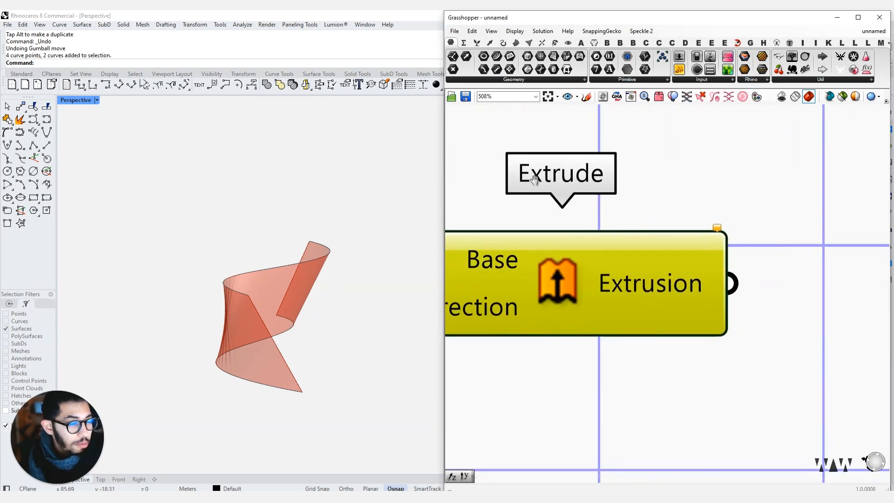
{"action": "right_click_drag", "start_coordinate": [534, 178], "coordinate": [619, 233]}
{"action": "scroll", "coordinate": [620, 234], "scroll_direction": "down", "scroll_amount": 2}
{"action": "scroll", "coordinate": [549, 286], "scroll_direction": "down", "scroll_amount": 1}
{"action": "right_click_drag", "start_coordinate": [547, 286], "coordinate": [617, 280]}
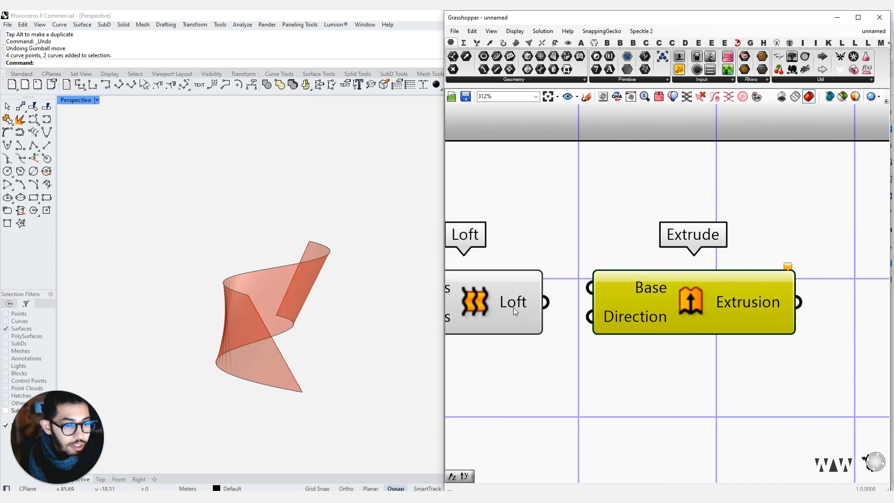
Step: Connect the Loft output to the Base input of the Extrude component and move Extrude slightly away from Loft
{"action": "left_click", "coordinate": [514, 310]}
{"action": "left_click_drag", "start_coordinate": [545, 302], "coordinate": [568, 279]}
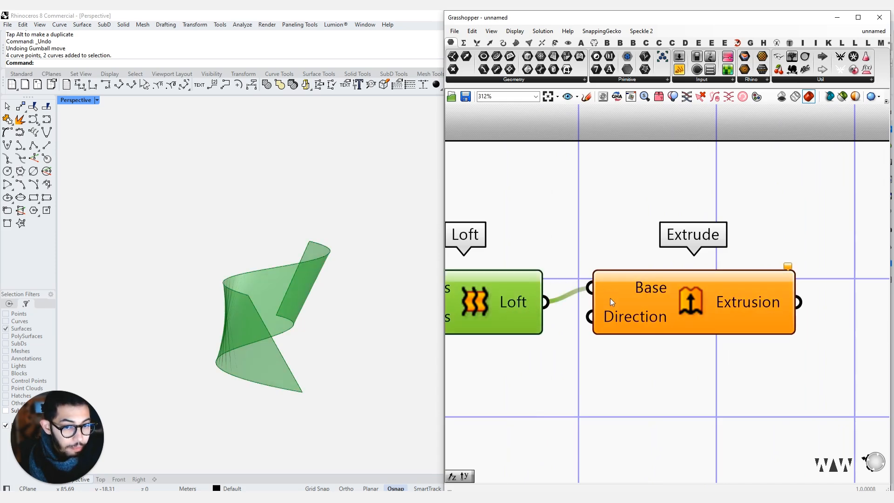
{"action": "left_click_drag", "start_coordinate": [622, 297], "coordinate": [672, 310]}
Step: Read the Extrude component's warning and examine the surface against the world axes in the Perspective view
{"action": "right_click_drag", "start_coordinate": [814, 263], "coordinate": [657, 233]}
{"action": "mouse_move", "coordinate": [681, 253]}
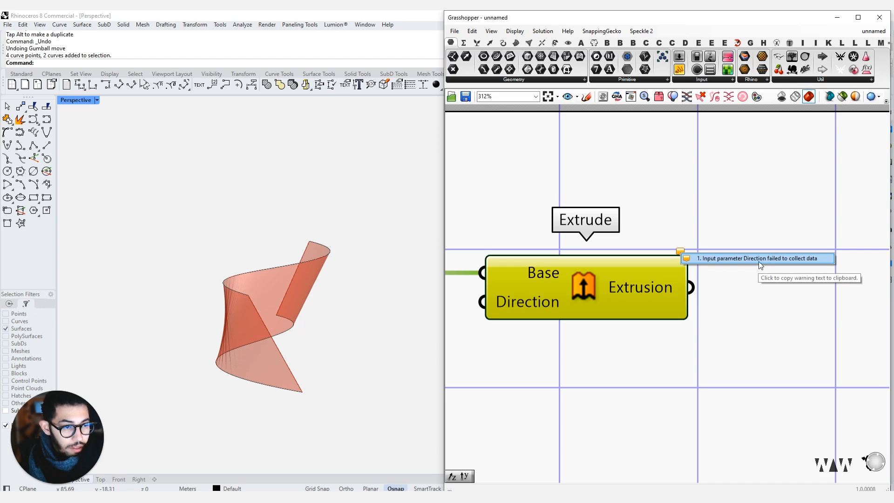
{"action": "right_click_drag", "start_coordinate": [511, 319], "coordinate": [607, 274]}
{"action": "scroll", "coordinate": [598, 338], "scroll_direction": "down", "scroll_amount": 1}
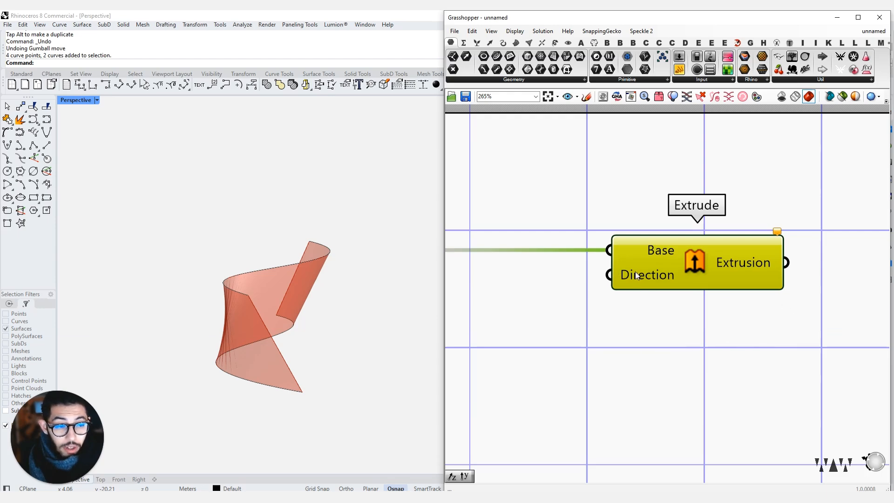
{"action": "right_click_drag", "start_coordinate": [340, 339], "coordinate": [176, 391]}
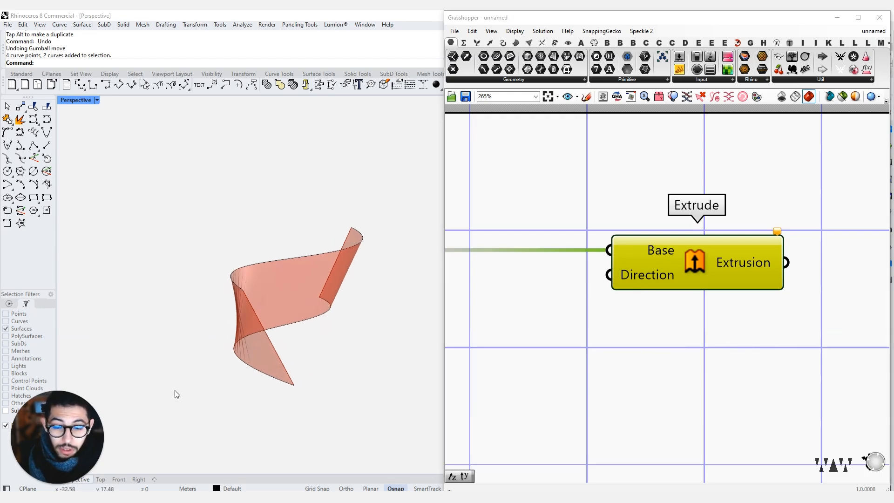
{"action": "scroll", "coordinate": [73, 464], "scroll_direction": "up", "scroll_amount": 2}
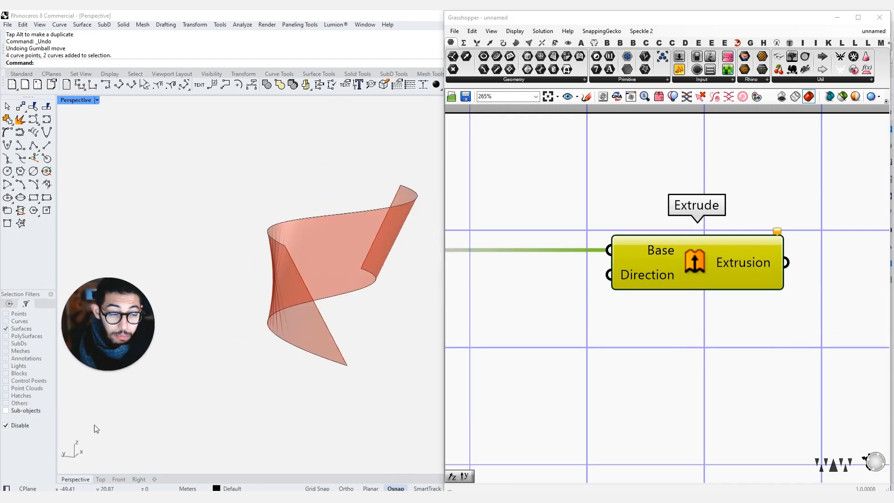
{"action": "scroll", "coordinate": [77, 451], "scroll_direction": "up", "scroll_amount": 2}
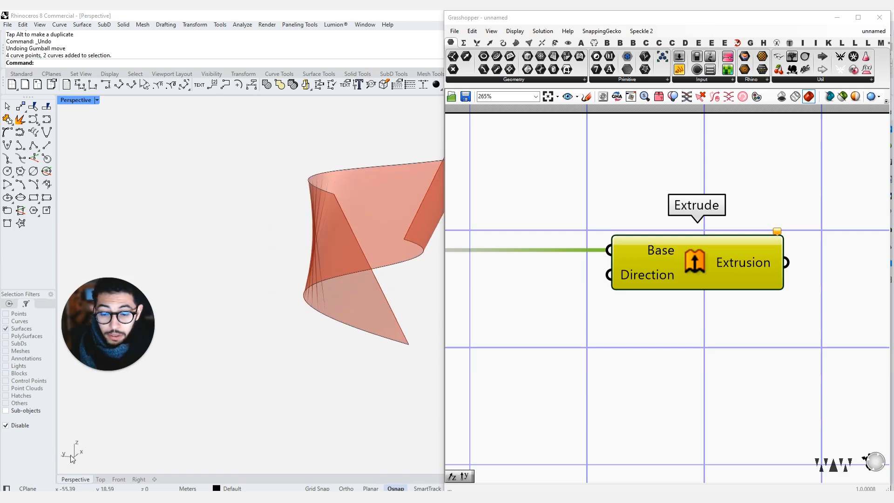
{"action": "scroll", "coordinate": [541, 300], "scroll_direction": "down", "scroll_amount": 2}
{"action": "right_click", "coordinate": [492, 307]}
{"action": "right_click_drag", "start_coordinate": [312, 295], "coordinate": [338, 292]}
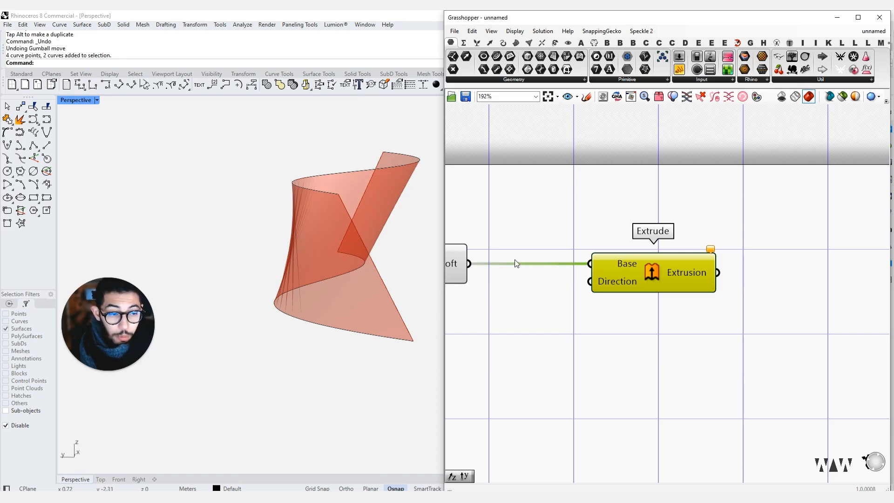
Step: Add a Unit X component, connect its Unit vector output to Extrude's Direction input, and space the two components apart
{"action": "double_click", "coordinate": [533, 314]}
{"action": "type", "text": "x"}
{"action": "left_click", "coordinate": [535, 281]}
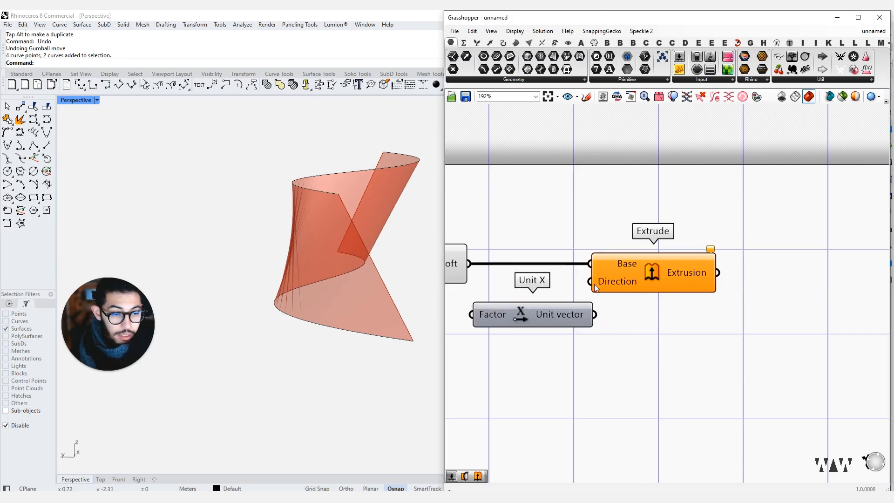
{"action": "left_click_drag", "start_coordinate": [593, 314], "coordinate": [594, 314]}
{"action": "right_click_drag", "start_coordinate": [343, 163], "coordinate": [380, 186]}
{"action": "left_click_drag", "start_coordinate": [667, 292], "coordinate": [727, 292]}
{"action": "left_click_drag", "start_coordinate": [558, 302], "coordinate": [584, 292]}
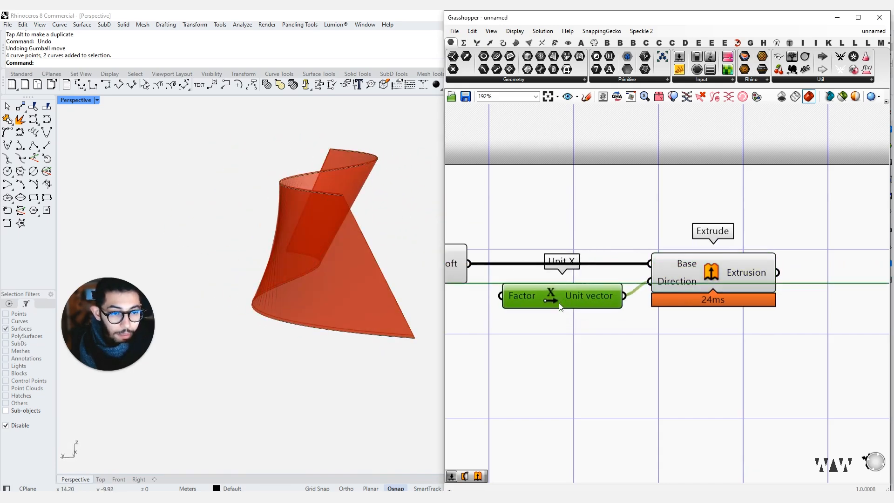
Step: Try shifting the lower curve's end control point to deform the extruded loft, and undo the move
{"action": "right_click_drag", "start_coordinate": [277, 237], "coordinate": [265, 279]}
{"action": "left_click", "coordinate": [299, 309]}
{"action": "scroll", "coordinate": [320, 315], "scroll_direction": "down", "scroll_amount": 5}
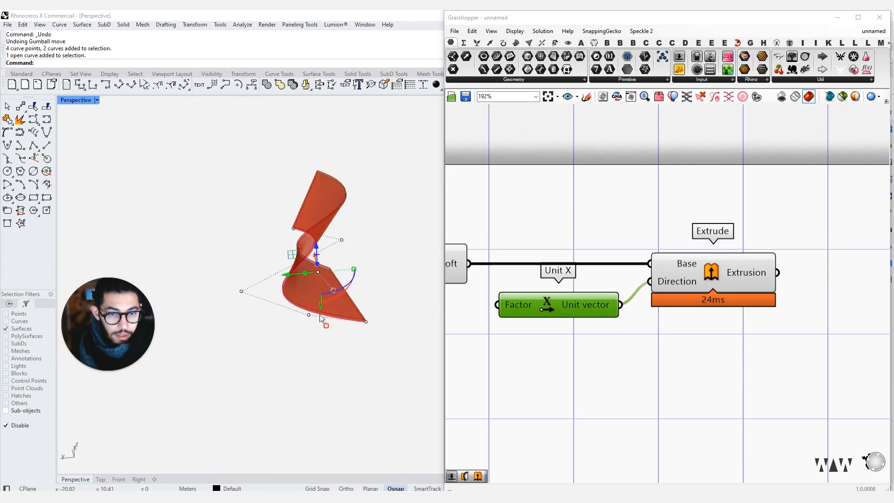
{"action": "left_click", "coordinate": [366, 322]}
{"action": "left_click_drag", "start_coordinate": [333, 325], "coordinate": [235, 332]}
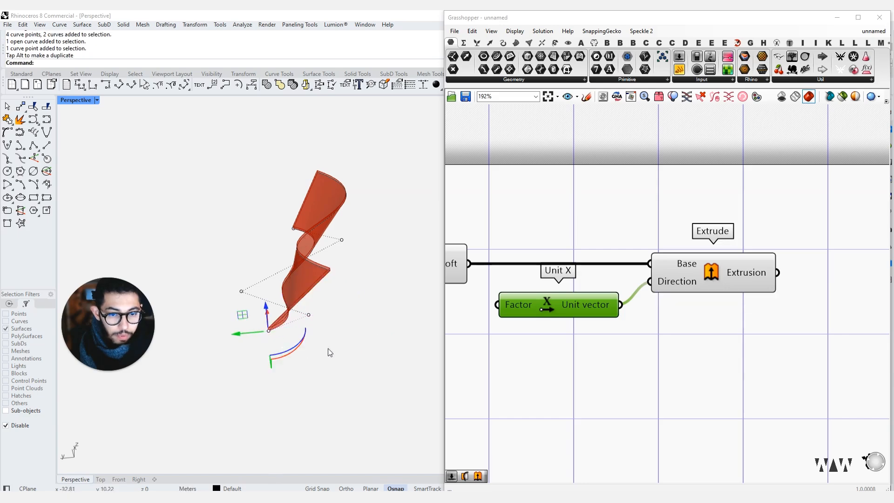
{"action": "left_click", "coordinate": [321, 348]}
{"action": "right_click_drag", "start_coordinate": [322, 348], "coordinate": [310, 319]}
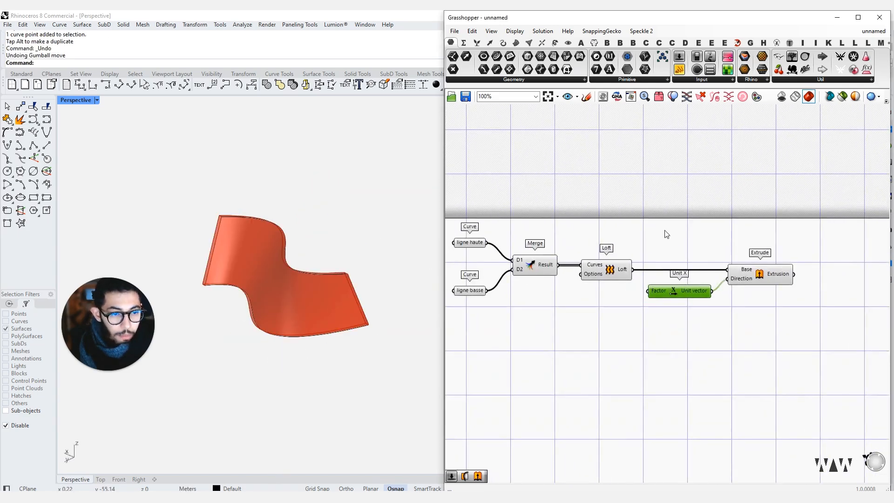
Step: Inspect the geometry type of the Extrude component's Extrusion output and bring up its Bake option without baking
{"action": "left_click", "coordinate": [729, 268]}
{"action": "scroll", "coordinate": [729, 268], "scroll_direction": "up", "scroll_amount": 5}
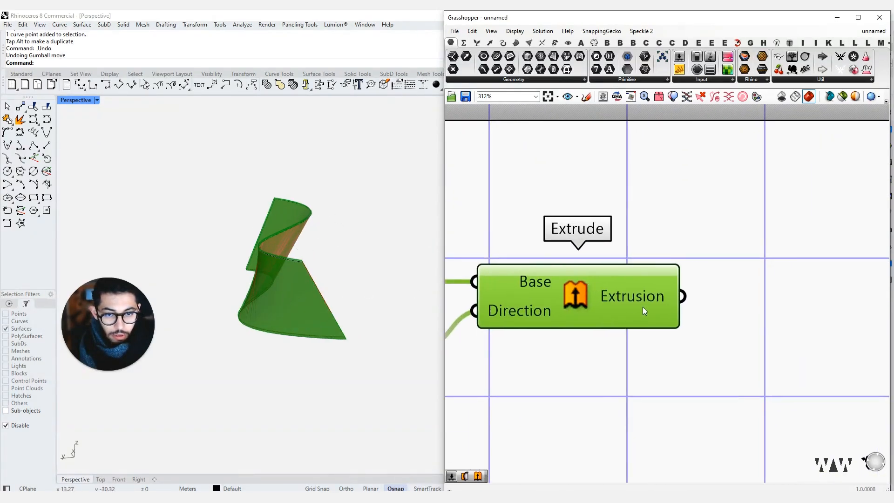
{"action": "scroll", "coordinate": [642, 300], "scroll_direction": "up", "scroll_amount": 2}
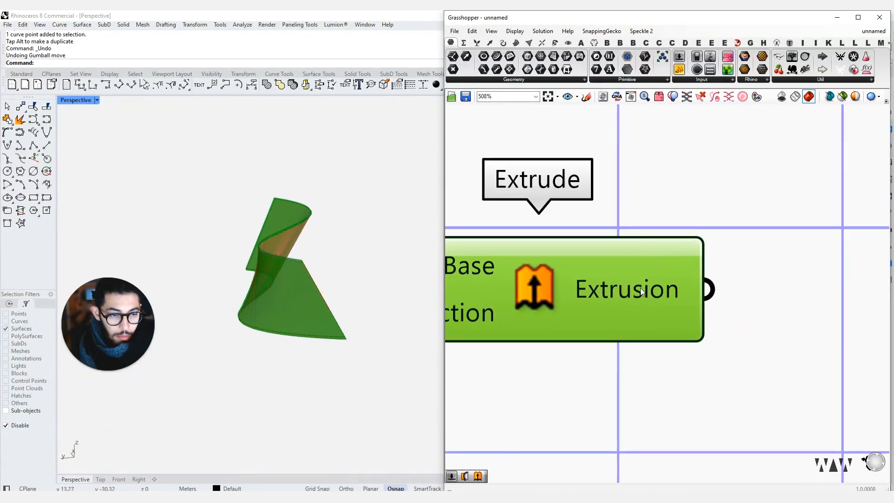
{"action": "mouse_move", "coordinate": [641, 288]}
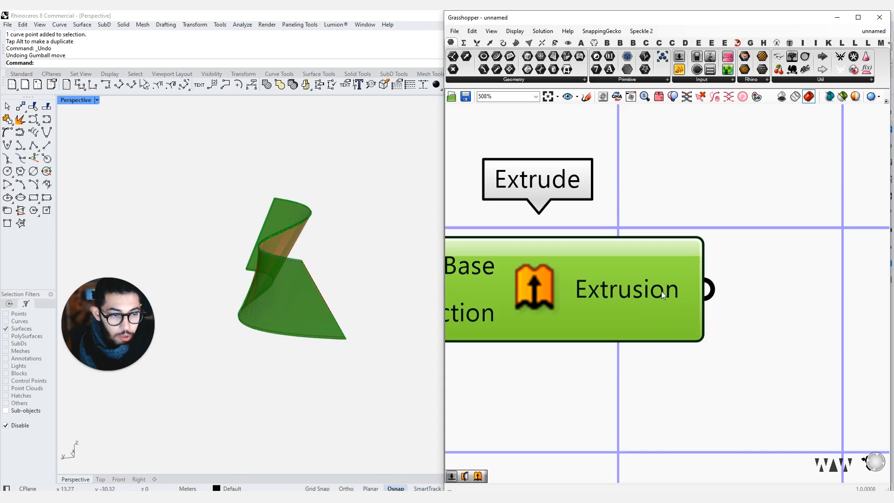
{"action": "scroll", "coordinate": [660, 290], "scroll_direction": "up", "scroll_amount": 2}
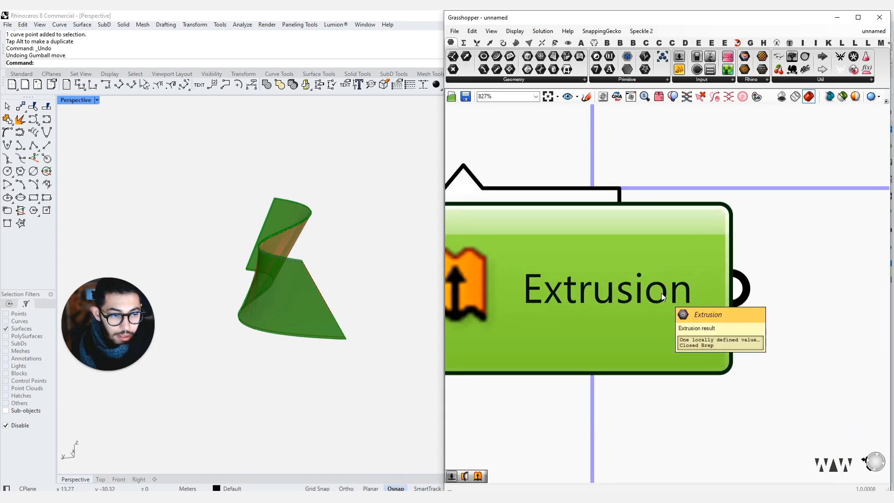
{"action": "scroll", "coordinate": [661, 293], "scroll_direction": "down", "scroll_amount": 1}
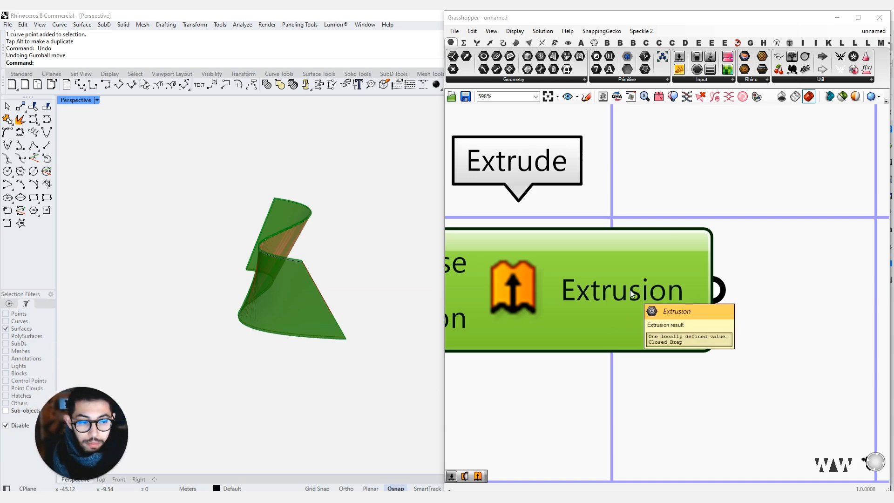
{"action": "right_click", "coordinate": [590, 297]}
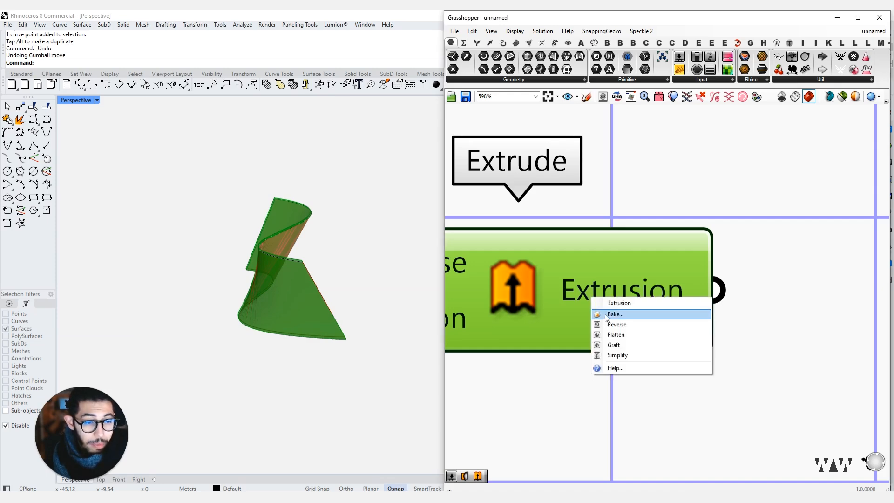
{"action": "left_click", "coordinate": [620, 241]}
{"action": "scroll", "coordinate": [620, 240], "scroll_direction": "down", "scroll_amount": 2}
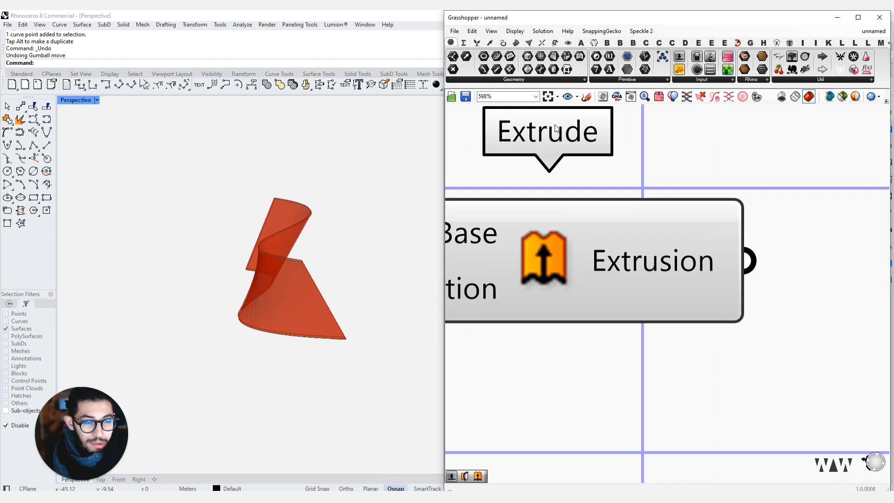
Step: Sketch the handwritten word BAKE on the canvas below the Extrude component
{"action": "left_click", "coordinate": [586, 96]}
{"action": "mouse_move", "coordinate": [593, 308]}
{"action": "left_mouse_down"}
{"action": "mouse_move", "coordinate": [596, 355]}
{"action": "mouse_move", "coordinate": [693, 355]}
{"action": "mouse_move", "coordinate": [687, 345]}
{"action": "left_mouse_up"}
{"action": "mouse_move", "coordinate": [697, 310]}
{"action": "left_mouse_down"}
{"action": "mouse_move", "coordinate": [743, 333]}
{"action": "mouse_move", "coordinate": [745, 299]}
{"action": "left_mouse_up"}
{"action": "left_click_drag", "start_coordinate": [743, 298], "coordinate": [782, 295]}
{"action": "left_click_drag", "start_coordinate": [746, 321], "coordinate": [780, 320]}
{"action": "left_click_drag", "start_coordinate": [745, 347], "coordinate": [804, 340]}
{"action": "left_click", "coordinate": [634, 114]}
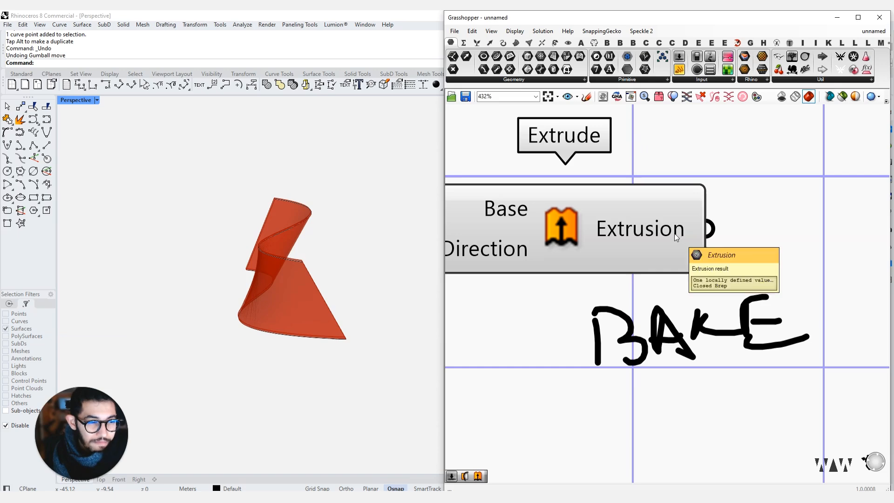
Step: Bring up the Bake option of the Extrude component itself and leave it without baking
{"action": "right_click_drag", "start_coordinate": [675, 233], "coordinate": [606, 227]}
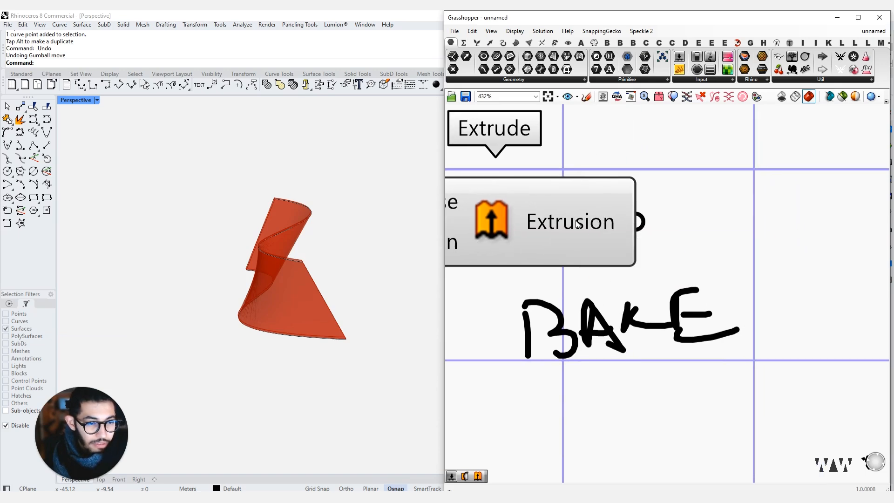
{"action": "right_click", "coordinate": [513, 223]}
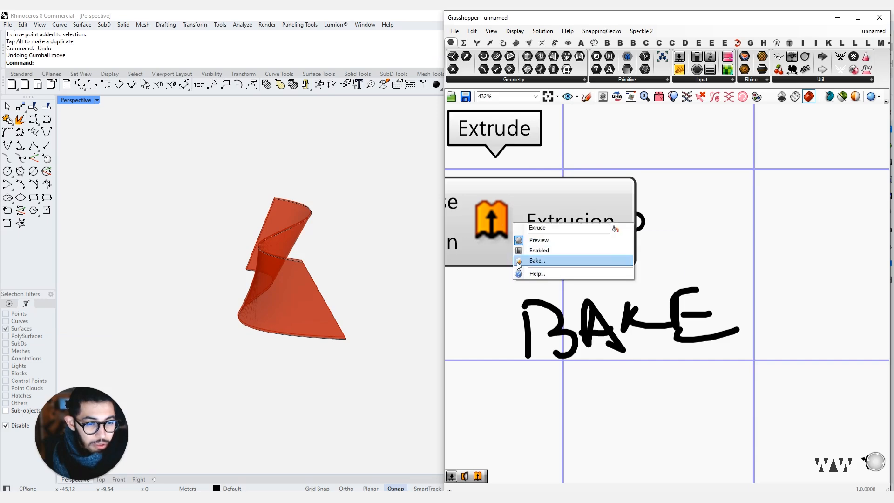
{"action": "left_click", "coordinate": [697, 200]}
Step: Review the definition from the Merge component through Loft and Unit X to the Extrude component with its BAKE note
{"action": "scroll", "coordinate": [688, 204], "scroll_direction": "down", "scroll_amount": 5}
{"action": "right_click_drag", "start_coordinate": [627, 211], "coordinate": [788, 247]}
{"action": "left_click_drag", "start_coordinate": [797, 210], "coordinate": [471, 397]}
{"action": "scroll", "coordinate": [504, 364], "scroll_direction": "down", "scroll_amount": 2}
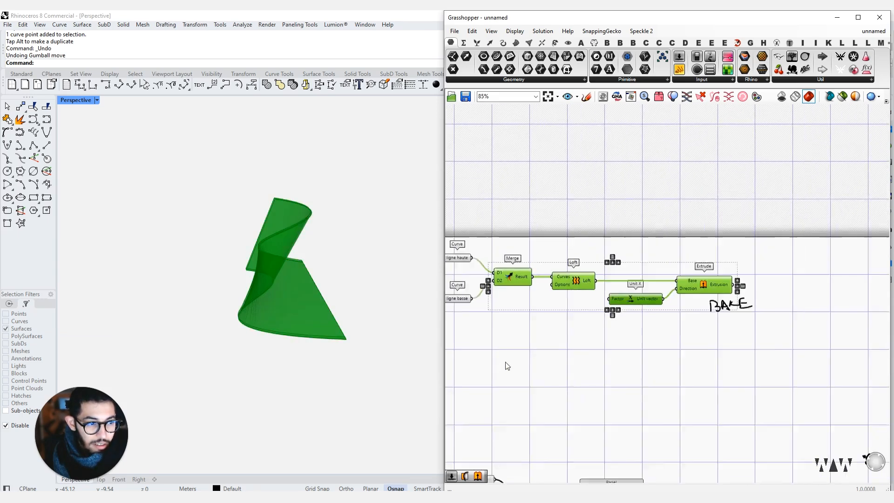
{"action": "left_click", "coordinate": [719, 260]}
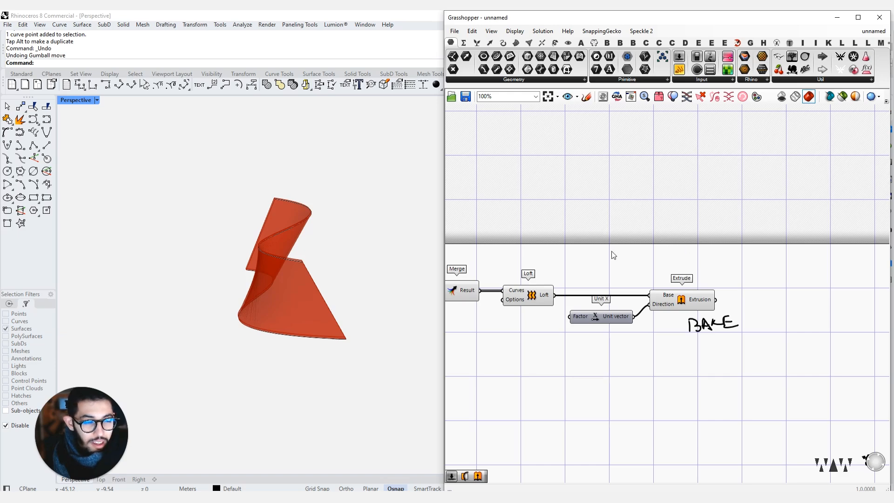
{"action": "scroll", "coordinate": [715, 329], "scroll_direction": "up", "scroll_amount": 1}
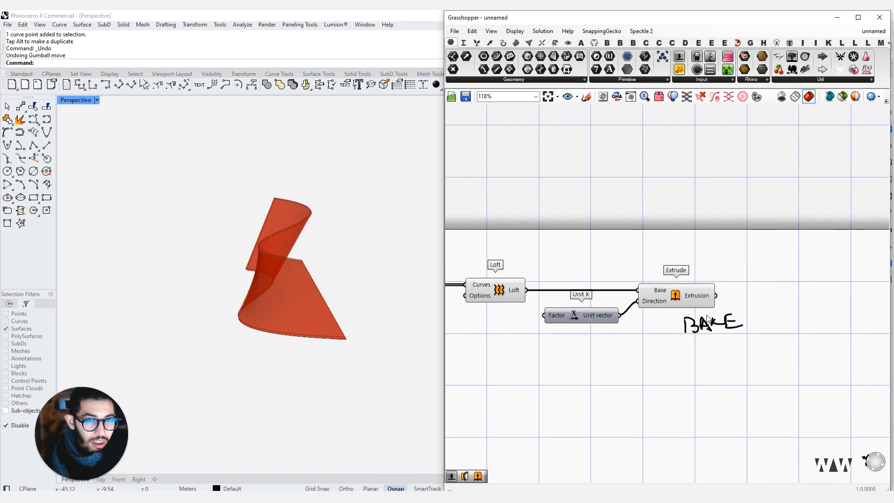
{"action": "scroll", "coordinate": [690, 305], "scroll_direction": "up", "scroll_amount": 5}
{"action": "right_click_drag", "start_coordinate": [670, 287], "coordinate": [616, 251]}
{"action": "scroll", "coordinate": [589, 244], "scroll_direction": "down", "scroll_amount": 5}
{"action": "scroll", "coordinate": [589, 244], "scroll_direction": "up", "scroll_amount": 2}
{"action": "scroll", "coordinate": [588, 244], "scroll_direction": "up", "scroll_amount": 2}
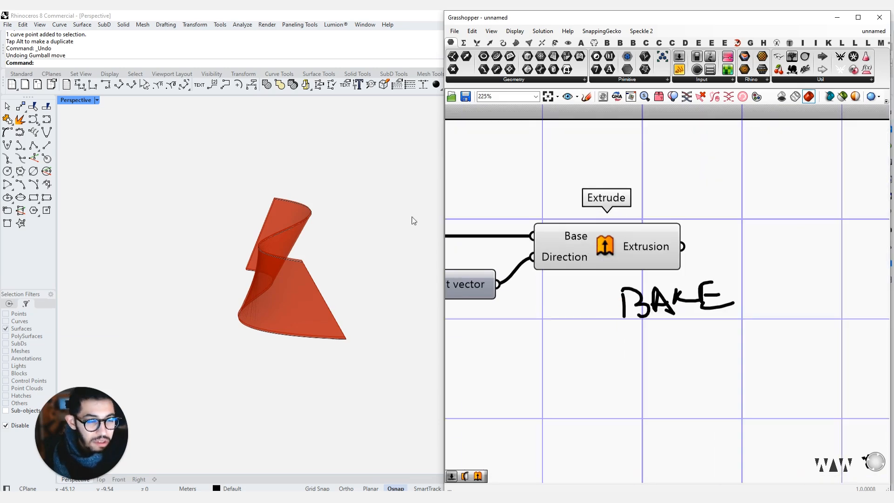
Step: Bake the Extrude component's geometry to the Default layer with colour By Layer and no grouping
{"action": "right_click_drag", "start_coordinate": [278, 294], "coordinate": [371, 278]}
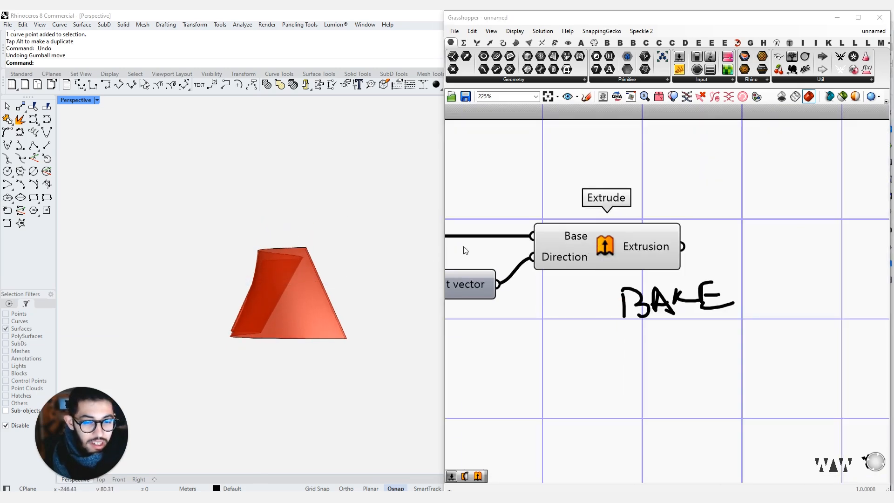
{"action": "left_click", "coordinate": [608, 246]}
{"action": "right_click", "coordinate": [608, 243]}
{"action": "right_click_drag", "start_coordinate": [399, 240], "coordinate": [383, 282]}
{"action": "right_click_drag", "start_coordinate": [607, 246], "coordinate": [605, 247]}
{"action": "right_click", "coordinate": [605, 247]}
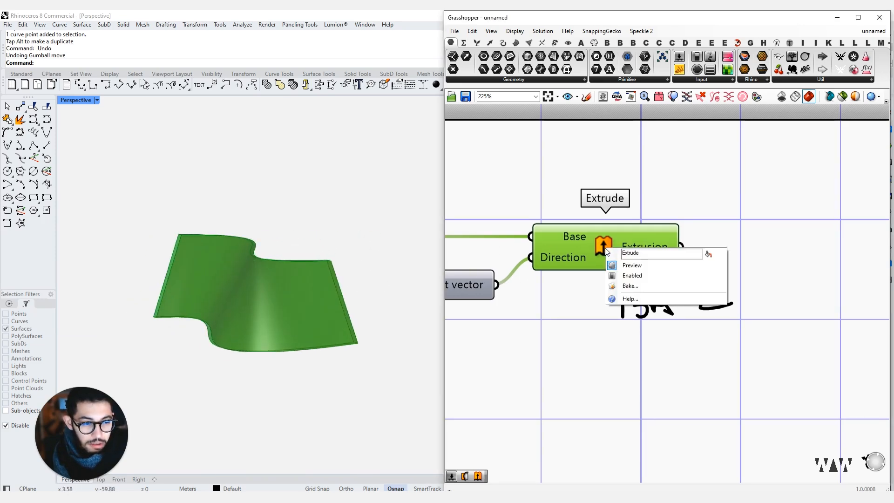
{"action": "left_click", "coordinate": [637, 287]}
{"action": "left_click_drag", "start_coordinate": [616, 200], "coordinate": [524, 179]}
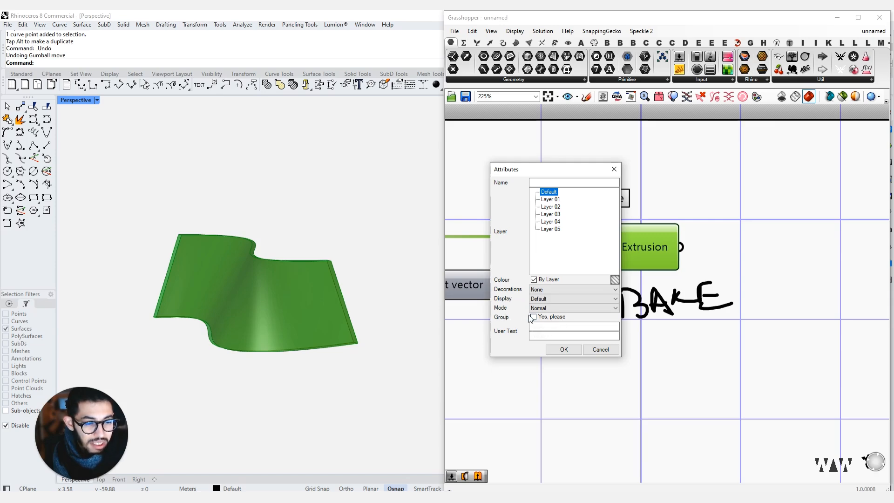
{"action": "left_click", "coordinate": [562, 349]}
Step: Move the baked polysurface away from the overlapping Grasshopper preview in the Perspective view
{"action": "right_click_drag", "start_coordinate": [425, 330], "coordinate": [311, 320]}
{"action": "scroll", "coordinate": [298, 303], "scroll_direction": "up", "scroll_amount": 6}
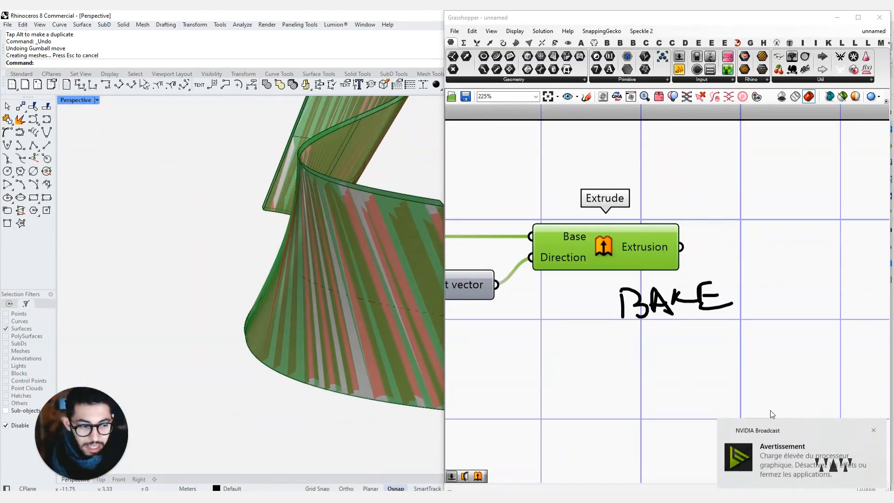
{"action": "left_click", "coordinate": [874, 430]}
{"action": "scroll", "coordinate": [395, 320], "scroll_direction": "down", "scroll_amount": 5}
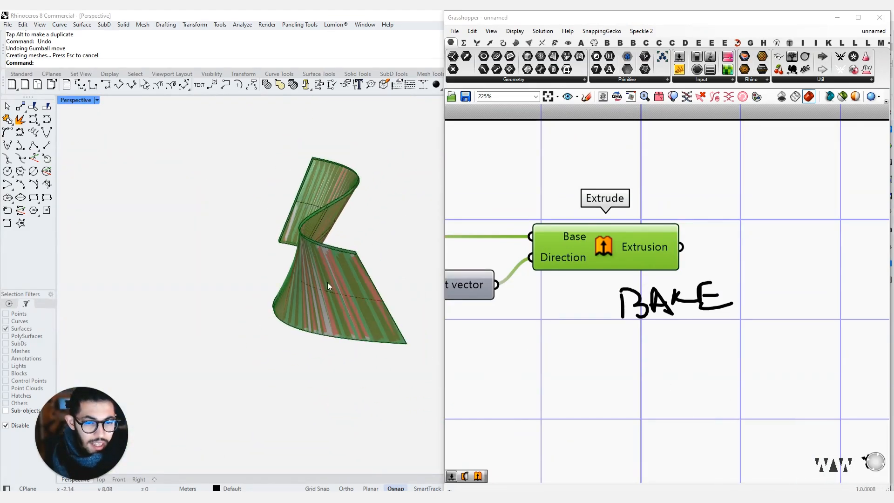
{"action": "left_click", "coordinate": [323, 285]}
{"action": "left_click_drag", "start_coordinate": [321, 287], "coordinate": [236, 335]}
{"action": "mouse_move", "coordinate": [236, 335]}
{"action": "right_mouse_down"}
{"action": "mouse_move", "coordinate": [270, 336]}
{"action": "mouse_move", "coordinate": [224, 330]}
{"action": "right_mouse_up"}
Step: Reshape the lower reference curve by moving its outlying control point across to the opposite side of the surface
{"action": "left_click", "coordinate": [347, 317]}
{"action": "right_click_drag", "start_coordinate": [347, 320], "coordinate": [355, 330]}
{"action": "left_click", "coordinate": [357, 330]}
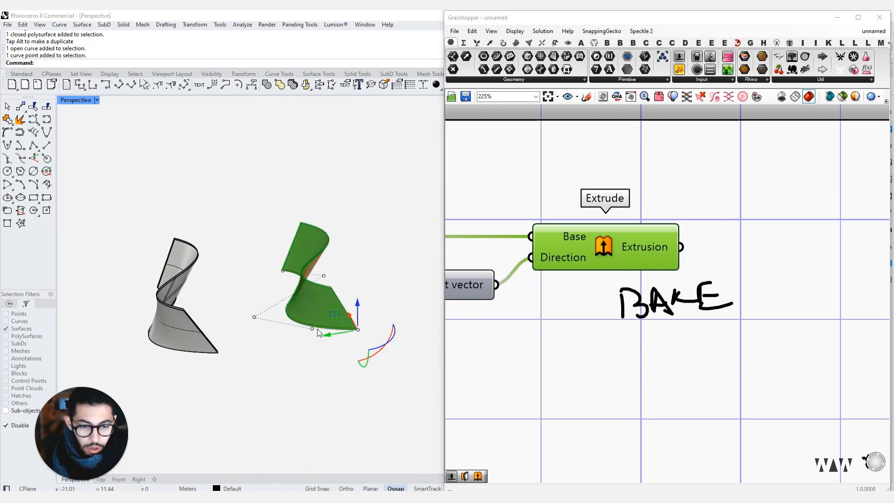
{"action": "left_click", "coordinate": [312, 329]}
{"action": "left_click", "coordinate": [255, 317]}
{"action": "left_click_drag", "start_coordinate": [238, 320], "coordinate": [347, 319]}
{"action": "left_click", "coordinate": [275, 335]}
{"action": "right_click_drag", "start_coordinate": [274, 336], "coordinate": [375, 276]}
Step: Bake the reshaped extrusion to the Default layer and move the result next to the first baked polysurface
{"action": "right_click", "coordinate": [601, 247]}
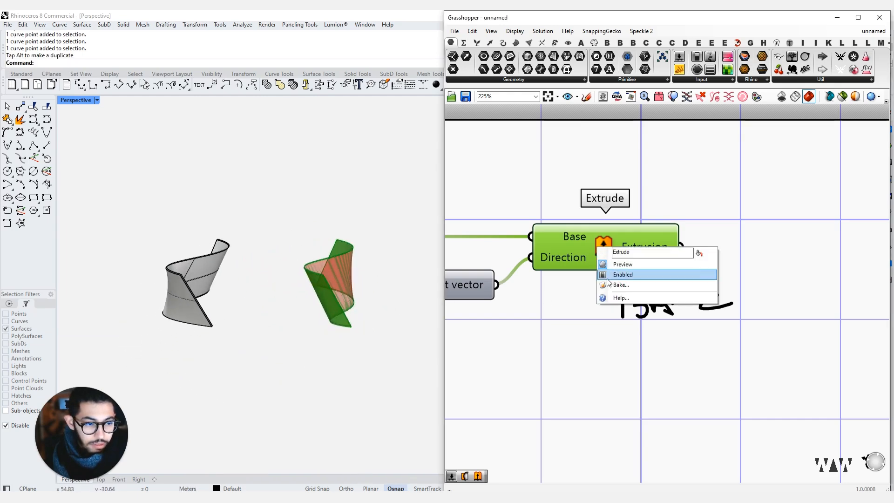
{"action": "left_click", "coordinate": [619, 285]}
{"action": "left_click", "coordinate": [596, 218]}
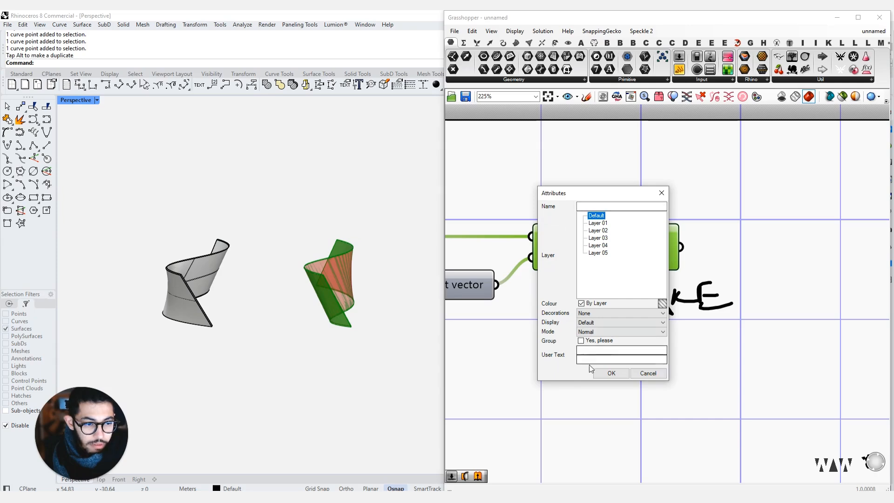
{"action": "left_click", "coordinate": [610, 369]}
{"action": "left_click", "coordinate": [306, 289]}
{"action": "left_click_drag", "start_coordinate": [306, 288], "coordinate": [202, 301]}
{"action": "left_click", "coordinate": [248, 304]}
{"action": "right_click_drag", "start_coordinate": [252, 305], "coordinate": [345, 298]}
Step: Reshape the upper reference curve by raising one of its control points
{"action": "scroll", "coordinate": [553, 297], "scroll_direction": "down", "scroll_amount": 4}
{"action": "right_click_drag", "start_coordinate": [553, 297], "coordinate": [632, 293]}
{"action": "left_click", "coordinate": [318, 278]}
{"action": "left_click", "coordinate": [294, 287]}
{"action": "left_click", "coordinate": [308, 274]}
{"action": "left_click", "coordinate": [293, 278]}
{"action": "left_click_drag", "start_coordinate": [292, 261], "coordinate": [302, 189]}
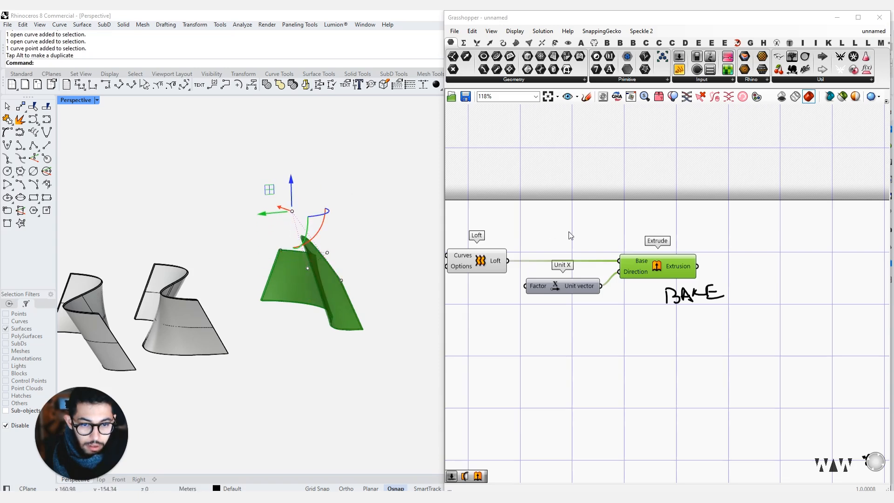
Step: Bake the newly reshaped extrusion as a third polysurface and place it beside the other two baked shapes
{"action": "right_click", "coordinate": [659, 261]}
{"action": "left_click", "coordinate": [698, 325]}
{"action": "left_click", "coordinate": [659, 229]}
{"action": "left_click", "coordinate": [678, 385]}
{"action": "left_click", "coordinate": [310, 301]}
{"action": "scroll", "coordinate": [315, 302], "scroll_direction": "down", "scroll_amount": 3}
{"action": "right_click_drag", "start_coordinate": [315, 302], "coordinate": [277, 342]}
Step: Switch the Perspective view to Rendered display mode and compare the three baked shapes with the live preview
{"action": "key", "text": "ctrl+alt+r"}
{"action": "mouse_move", "coordinate": [251, 297]}
{"action": "right_mouse_down"}
{"action": "mouse_move", "coordinate": [298, 340]}
{"action": "mouse_move", "coordinate": [242, 356]}
{"action": "mouse_move", "coordinate": [325, 351]}
{"action": "mouse_move", "coordinate": [272, 362]}
{"action": "right_mouse_up"}
{"action": "scroll", "coordinate": [296, 343], "scroll_direction": "up", "scroll_amount": 6}
{"action": "scroll", "coordinate": [523, 329], "scroll_direction": "down", "scroll_amount": 5}
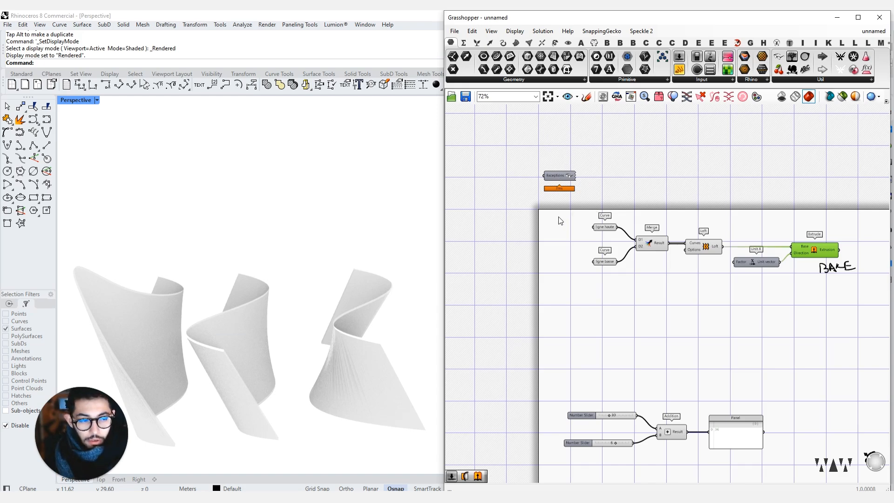
{"action": "right_click_drag", "start_coordinate": [771, 251], "coordinate": [666, 236]}
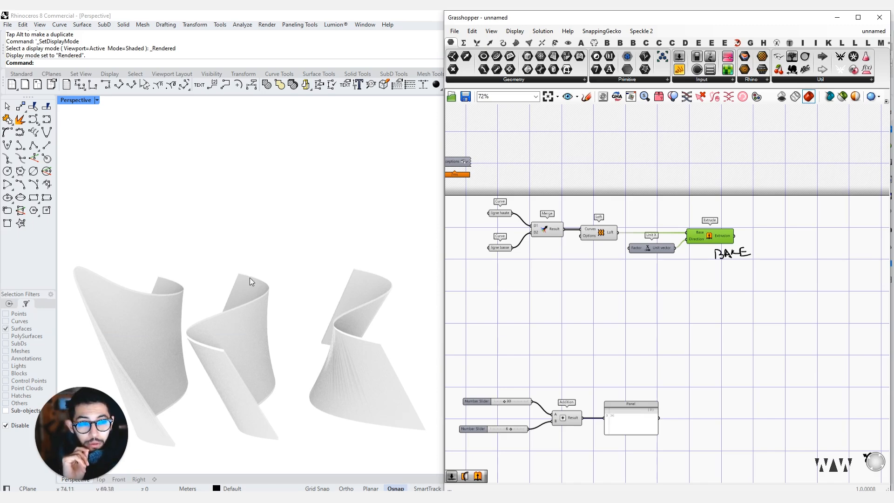
{"action": "right_click_drag", "start_coordinate": [298, 347], "coordinate": [286, 347]}
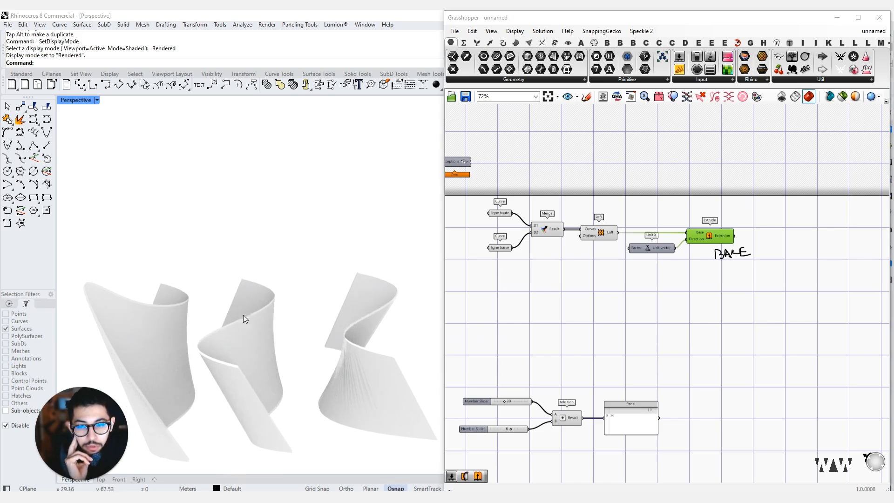
{"action": "scroll", "coordinate": [230, 221], "scroll_direction": "down", "scroll_amount": 5}
{"action": "right_click_drag", "start_coordinate": [223, 219], "coordinate": [219, 220]}
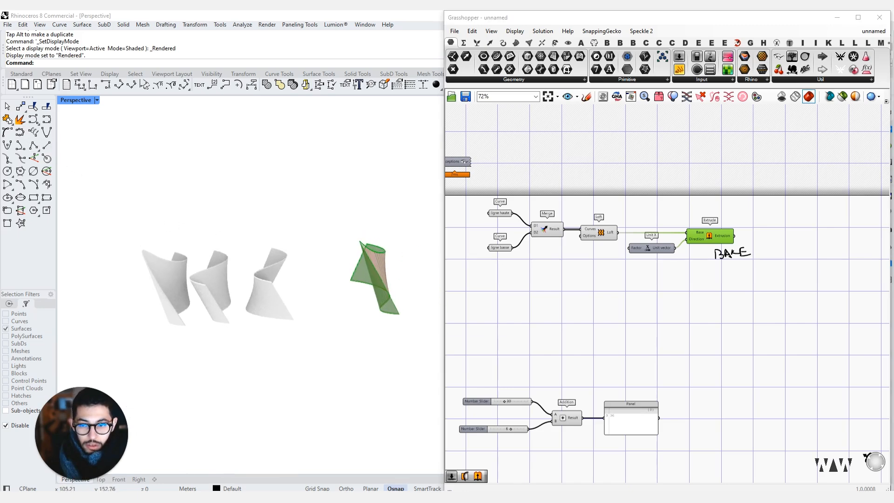
Step: Draw a corner-to-corner rectangle on the ground in front of the baked shapes
{"action": "left_click", "coordinate": [33, 198]}
{"action": "left_click", "coordinate": [199, 370]}
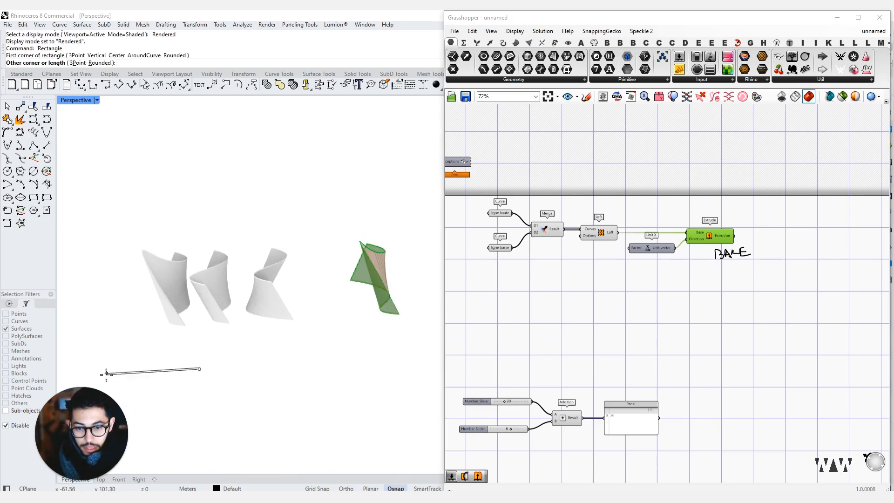
{"action": "left_click", "coordinate": [140, 426]}
Step: Try to move the rectangle, undo the change and restore the rectangle with redo
{"action": "left_click", "coordinate": [196, 386]}
{"action": "left_click", "coordinate": [236, 378]}
{"action": "left_click", "coordinate": [198, 388]}
{"action": "left_click_drag", "start_coordinate": [171, 385], "coordinate": [158, 317]}
{"action": "key", "text": "ctrl+z"}
{"action": "key", "text": "ctrl+y"}
Step: Move one side edge of the rectangle inward to narrow it, and select the middle baked polysurface
{"action": "left_click", "coordinate": [213, 387]}
{"action": "left_click", "coordinate": [196, 394], "text": "ctrl+shift"}
{"action": "left_click_drag", "start_coordinate": [166, 396], "coordinate": [154, 395]}
{"action": "left_click", "coordinate": [219, 303]}
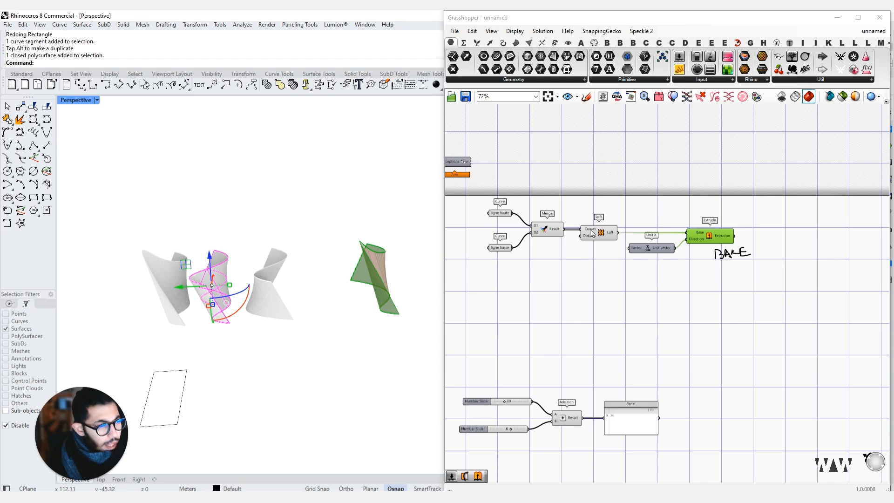
{"action": "scroll", "coordinate": [582, 210], "scroll_direction": "up", "scroll_amount": 3}
{"action": "scroll", "coordinate": [579, 213], "scroll_direction": "down", "scroll_amount": 3}
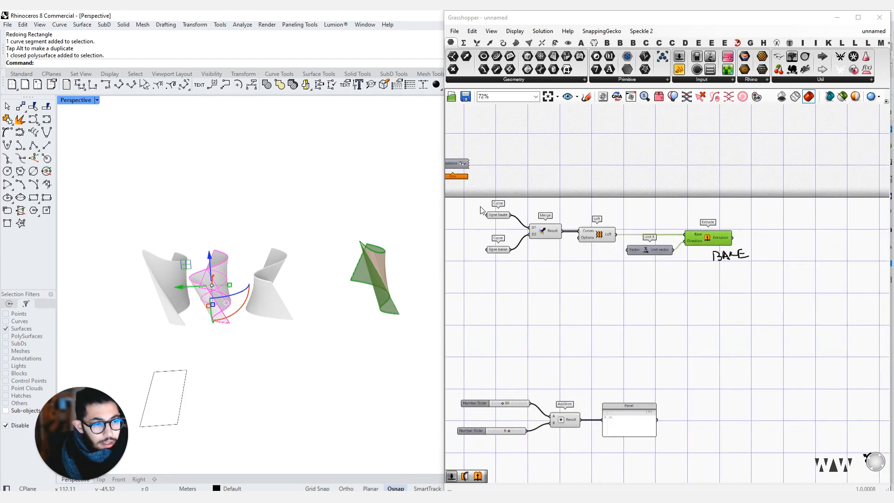
Step: Sketch the handwritten words Visual Scripting on the Grasshopper canvas below the Loft and Unit X components
{"action": "left_click", "coordinate": [586, 96]}
{"action": "scroll", "coordinate": [534, 291], "scroll_direction": "up", "scroll_amount": 5}
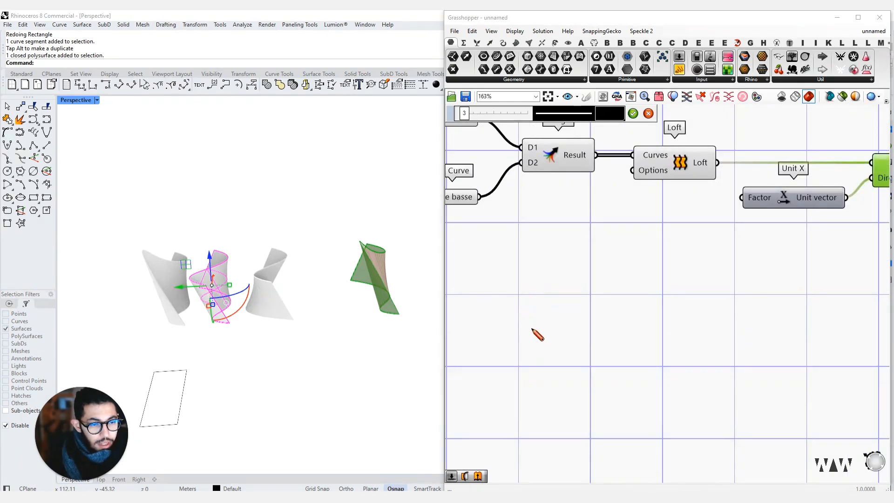
{"action": "mouse_move", "coordinate": [537, 280]}
{"action": "left_mouse_down"}
{"action": "mouse_move", "coordinate": [563, 283]}
{"action": "mouse_move", "coordinate": [572, 309]}
{"action": "mouse_move", "coordinate": [584, 294]}
{"action": "mouse_move", "coordinate": [609, 303]}
{"action": "mouse_move", "coordinate": [651, 294]}
{"action": "left_mouse_up"}
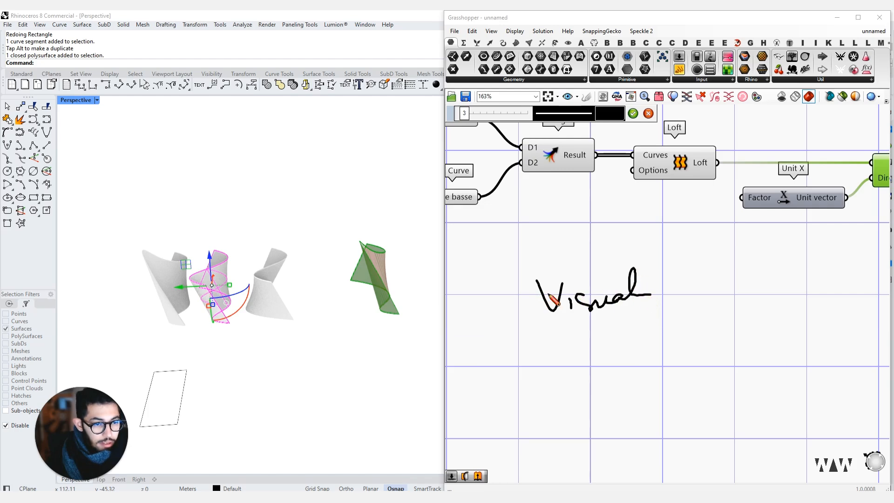
{"action": "mouse_move", "coordinate": [700, 270]}
{"action": "left_mouse_down"}
{"action": "mouse_move", "coordinate": [685, 302]}
{"action": "mouse_move", "coordinate": [743, 292]}
{"action": "mouse_move", "coordinate": [778, 300]}
{"action": "mouse_move", "coordinate": [766, 277]}
{"action": "mouse_move", "coordinate": [808, 291]}
{"action": "mouse_move", "coordinate": [827, 313]}
{"action": "mouse_move", "coordinate": [837, 294]}
{"action": "left_mouse_up"}
{"action": "left_click", "coordinate": [633, 114]}
{"action": "scroll", "coordinate": [726, 301], "scroll_direction": "down", "scroll_amount": 3}
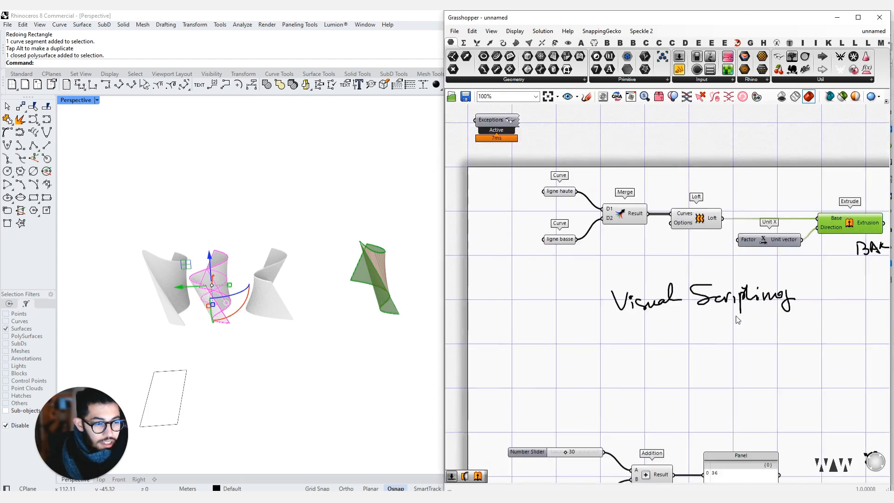
Step: Shift the Loft component slightly away from Merge toward Unit X, and deselect the middle baked polysurface in Rhino
{"action": "right_click_drag", "start_coordinate": [709, 286], "coordinate": [662, 290]}
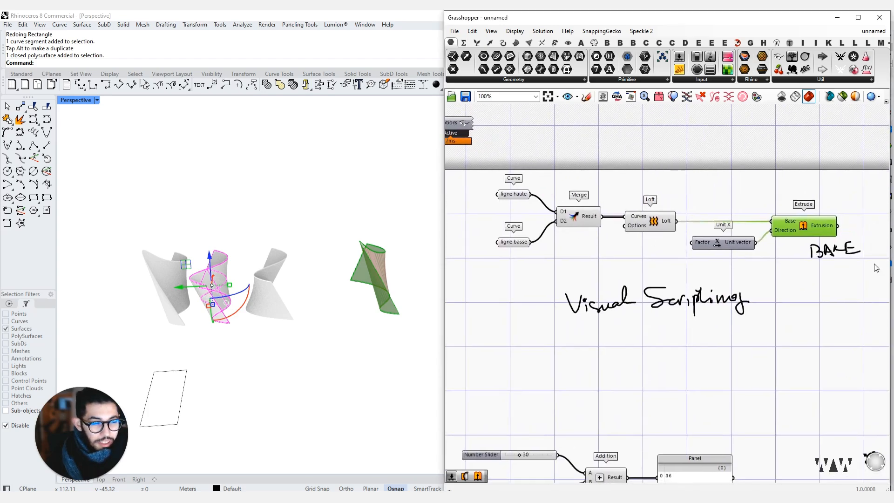
{"action": "scroll", "coordinate": [647, 226], "scroll_direction": "up", "scroll_amount": 10}
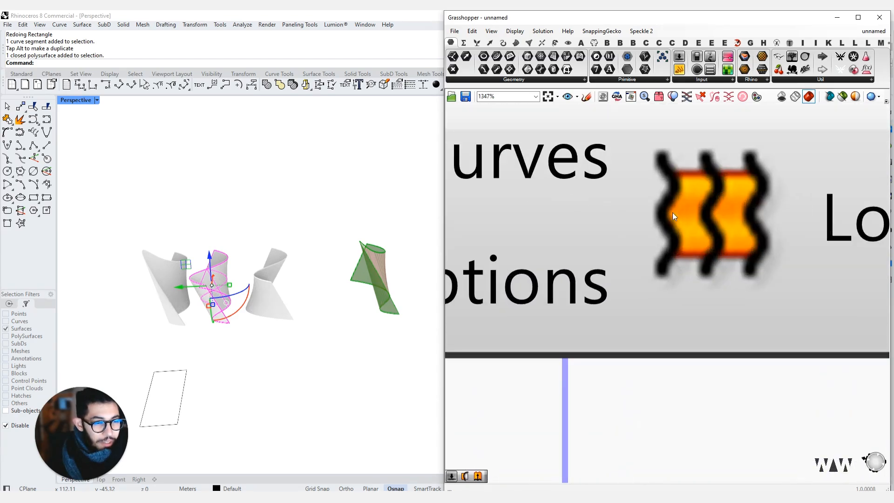
{"action": "left_click", "coordinate": [654, 224]}
{"action": "scroll", "coordinate": [652, 218], "scroll_direction": "down", "scroll_amount": 8}
{"action": "scroll", "coordinate": [654, 199], "scroll_direction": "up", "scroll_amount": 1}
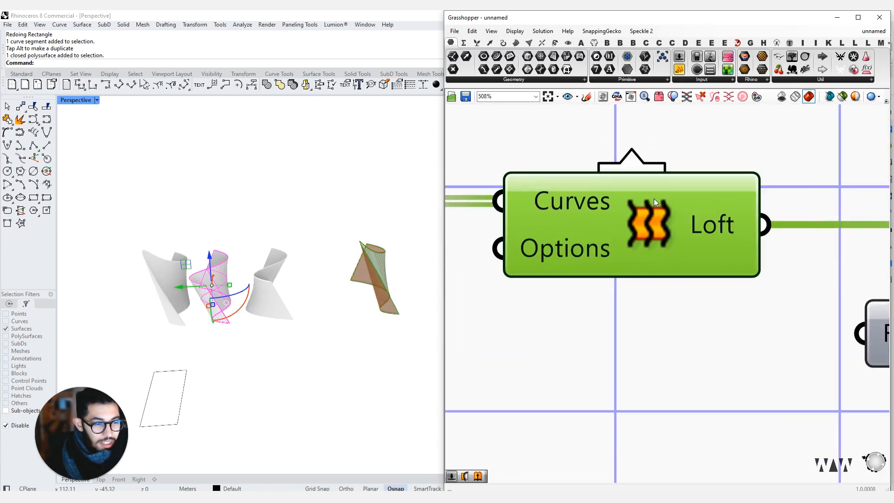
{"action": "scroll", "coordinate": [624, 203], "scroll_direction": "down", "scroll_amount": 2}
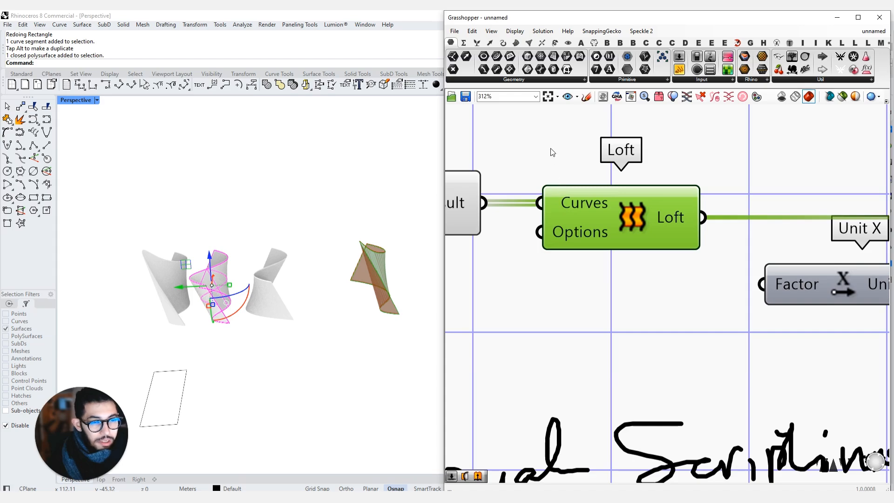
{"action": "left_click_drag", "start_coordinate": [653, 205], "coordinate": [684, 209]}
{"action": "scroll", "coordinate": [694, 208], "scroll_direction": "down", "scroll_amount": 3}
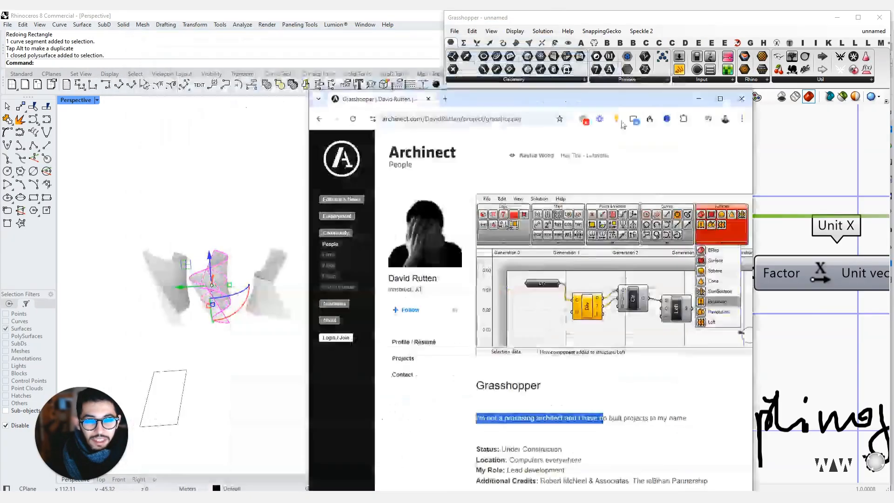
{"action": "scroll", "coordinate": [696, 209], "scroll_direction": "down", "scroll_amount": 5}
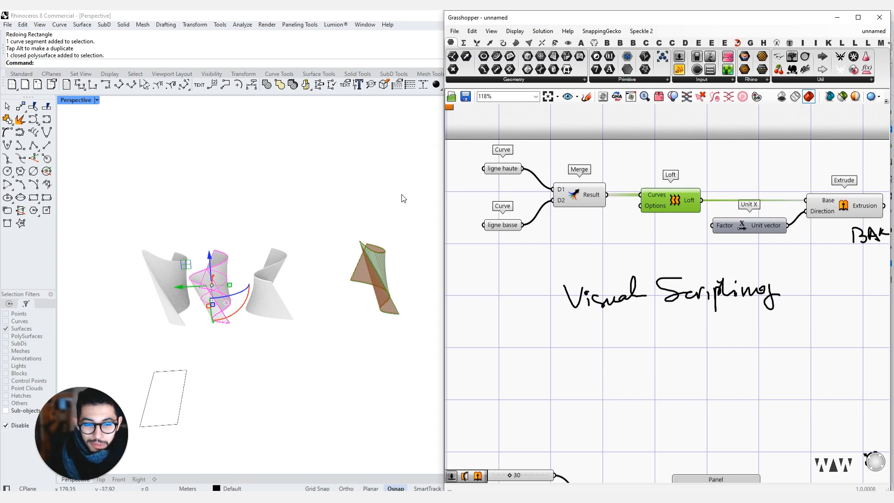
{"action": "left_click", "coordinate": [381, 223]}
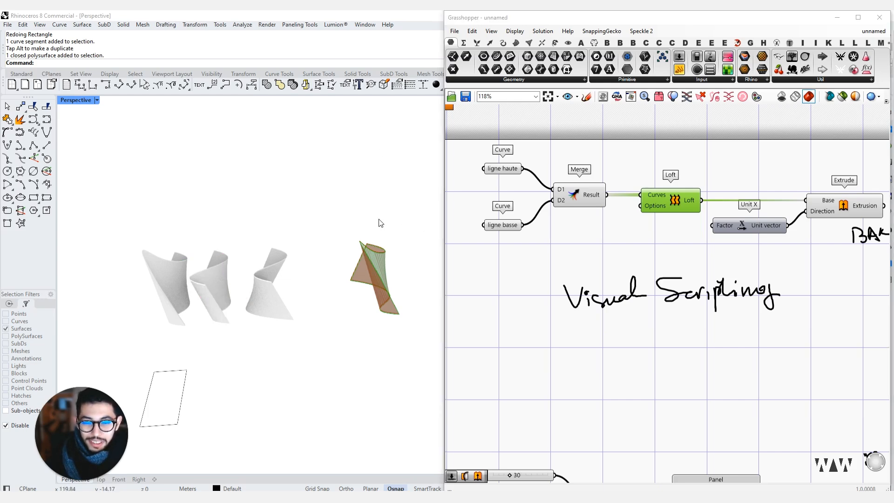